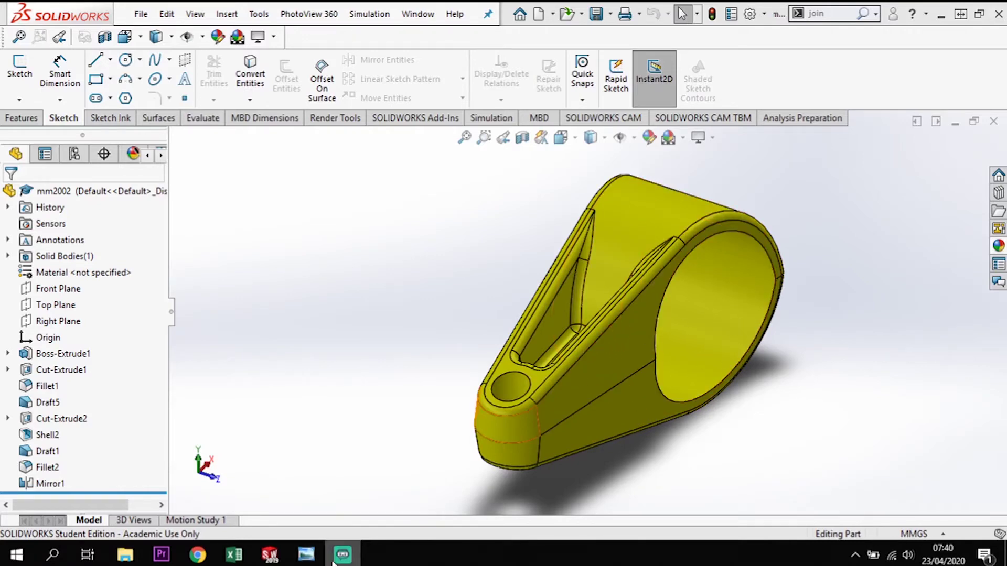
Step: Open the Model-Mania-2002-Phase-1 drawing in Windows Photo Viewer and examine the part's views and dimensions
{"action": "mouse_move", "coordinate": [315, 557]}
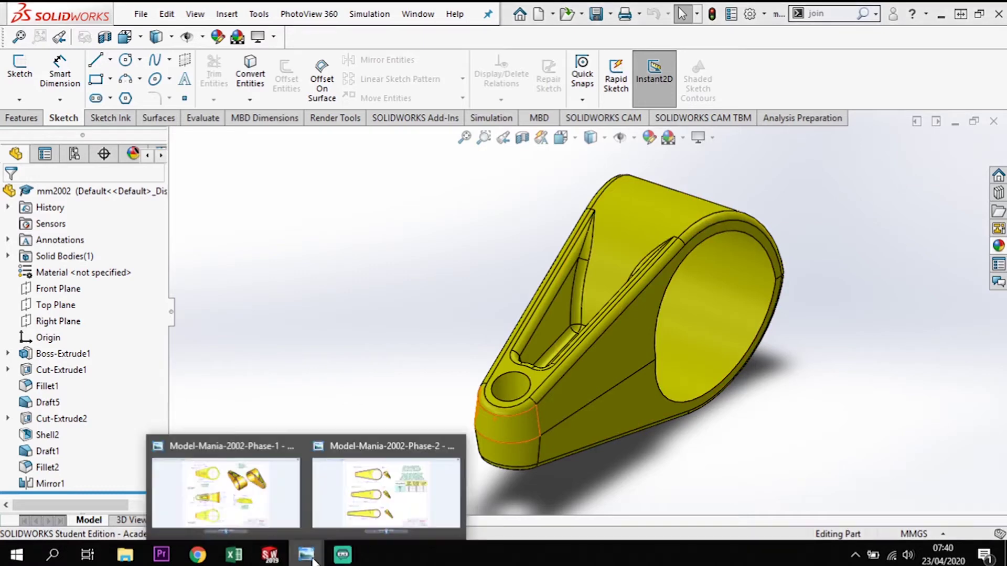
{"action": "mouse_move", "coordinate": [213, 482]}
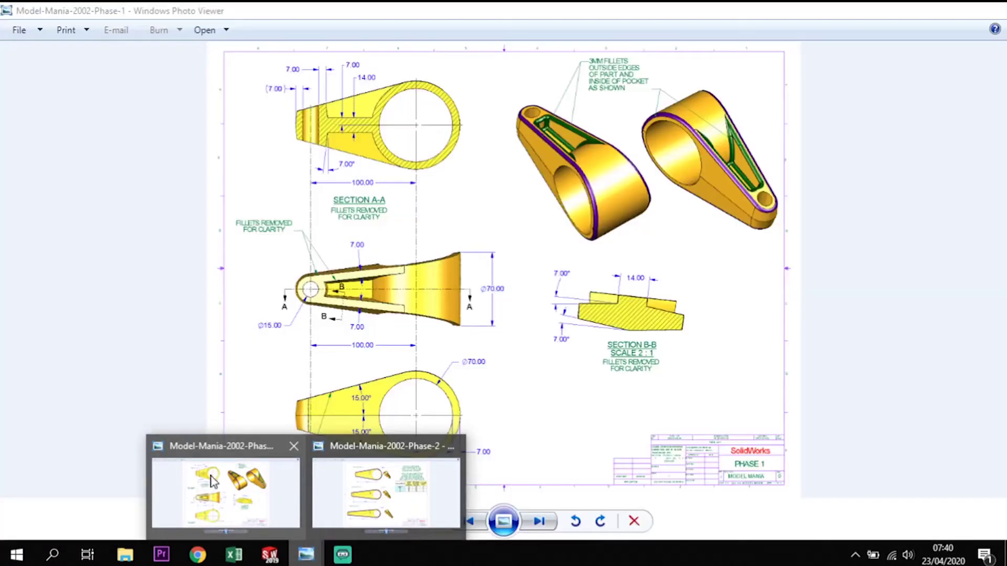
{"action": "left_click", "coordinate": [245, 495]}
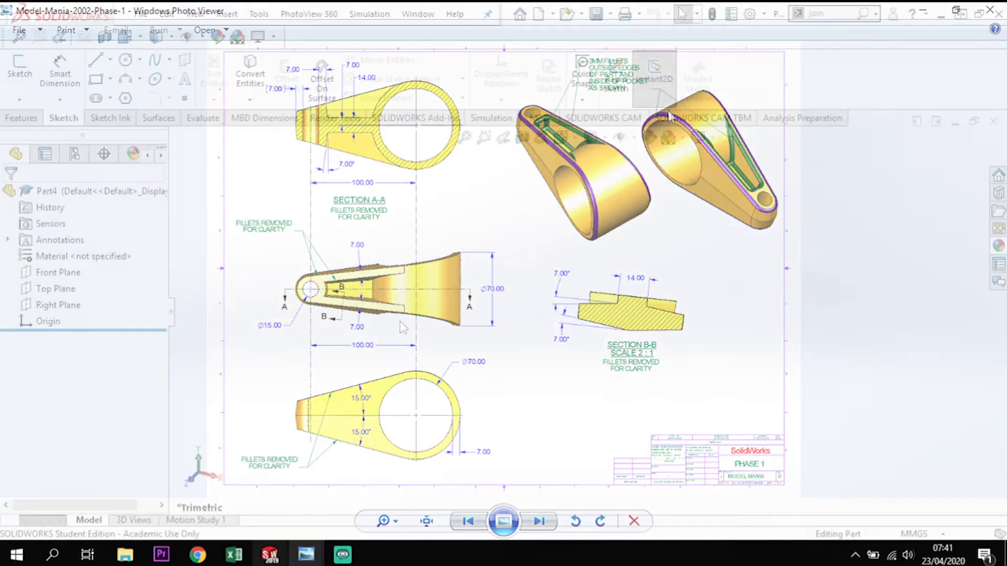
Step: Start a sketch on the Right Plane and draw two concentric circles at the origin, the inner about 50 mm in diameter
{"action": "left_click", "coordinate": [75, 306]}
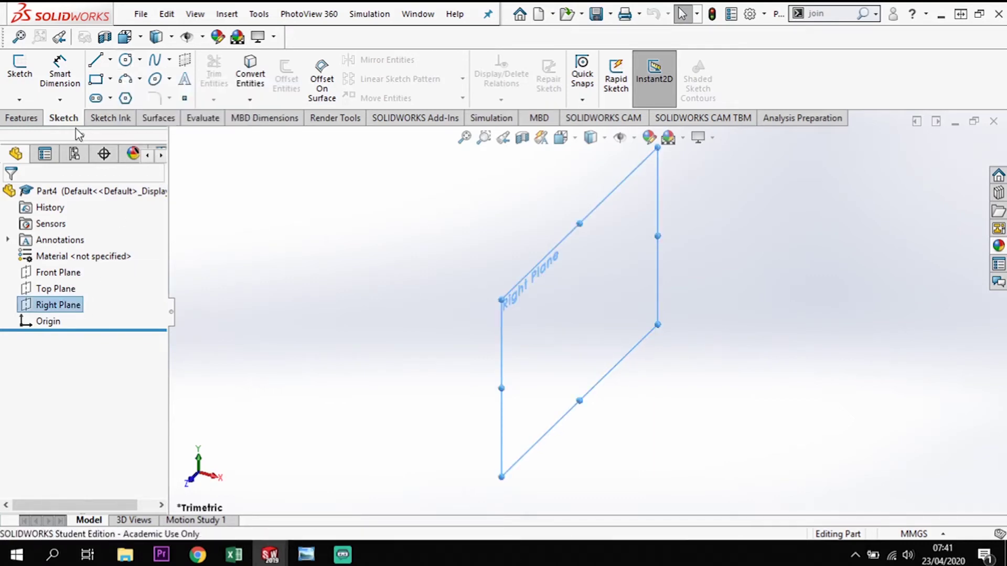
{"action": "left_click", "coordinate": [16, 71]}
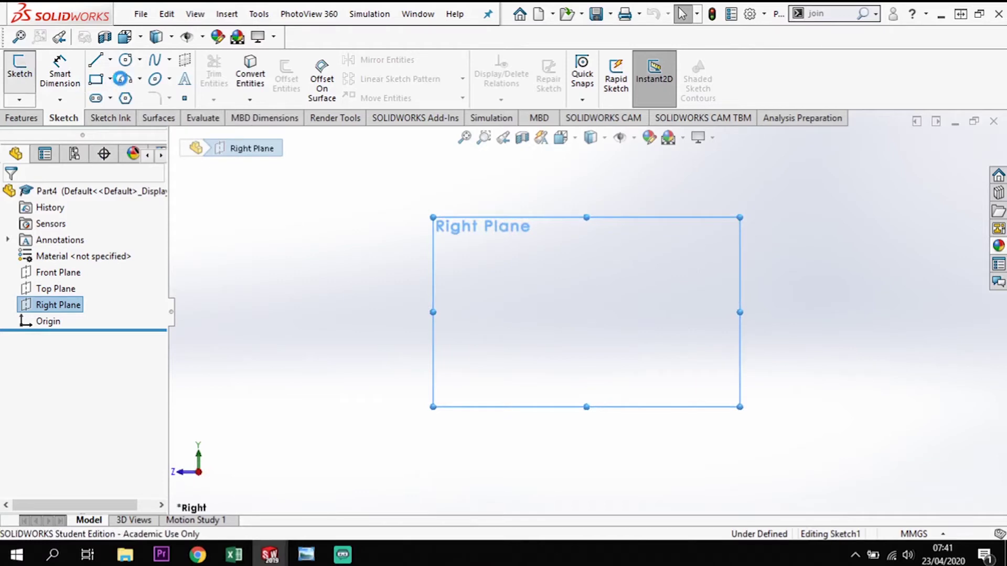
{"action": "left_click", "coordinate": [126, 60]}
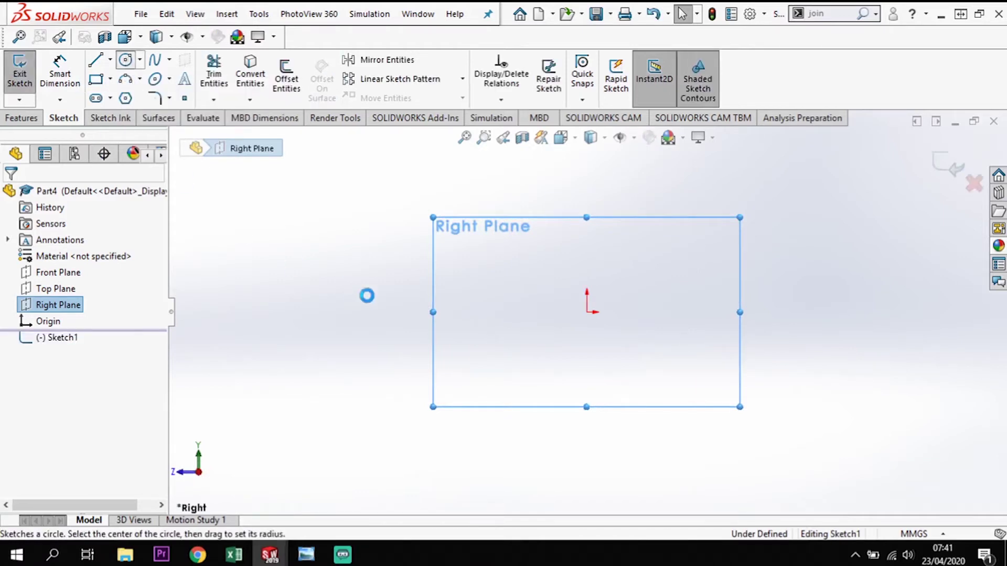
{"action": "left_click", "coordinate": [544, 321]}
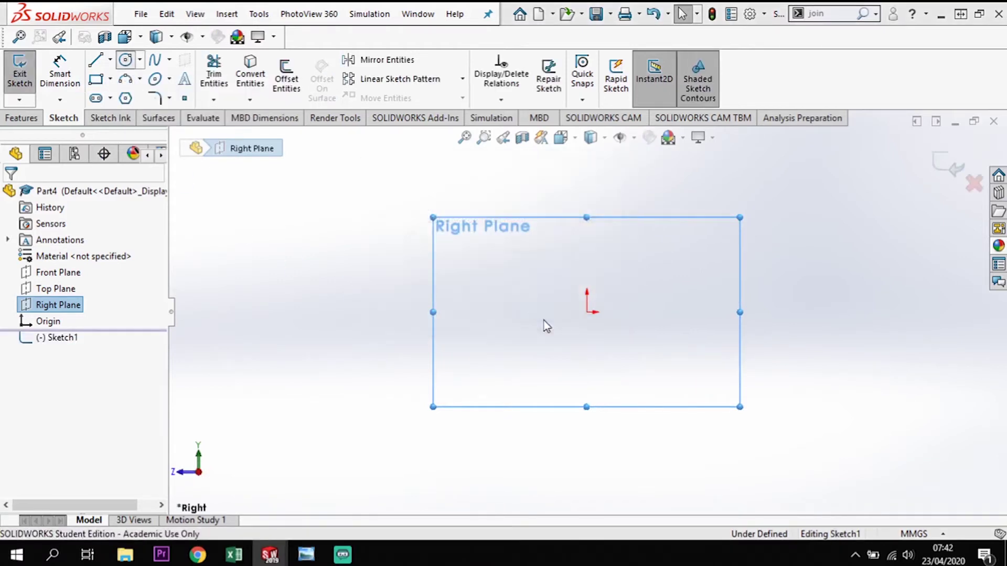
{"action": "mouse_move", "coordinate": [587, 312]}
{"action": "left_mouse_down"}
{"action": "mouse_move", "coordinate": [622, 271]}
{"action": "mouse_move", "coordinate": [610, 275]}
{"action": "left_mouse_up"}
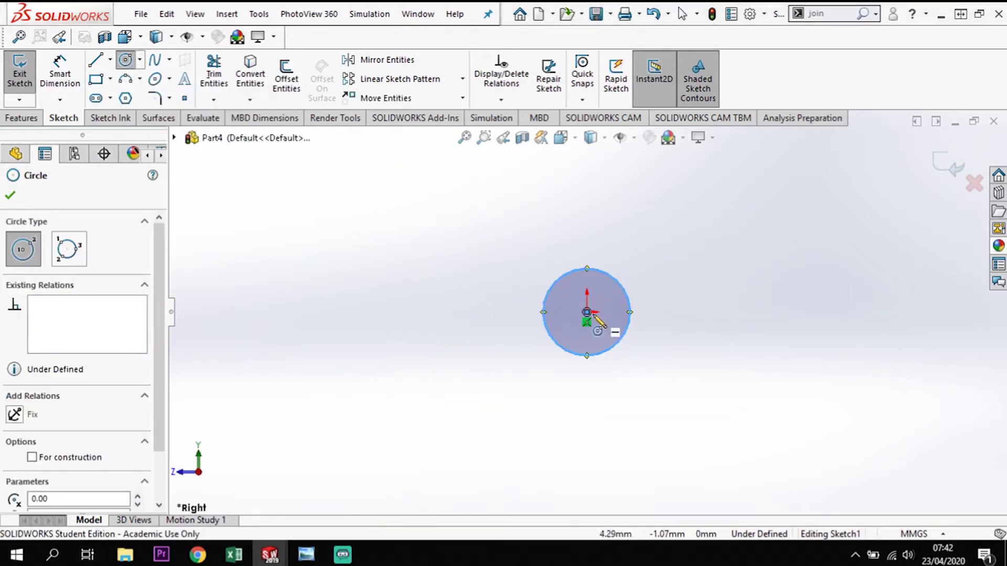
{"action": "left_click_drag", "start_coordinate": [587, 312], "coordinate": [661, 248]}
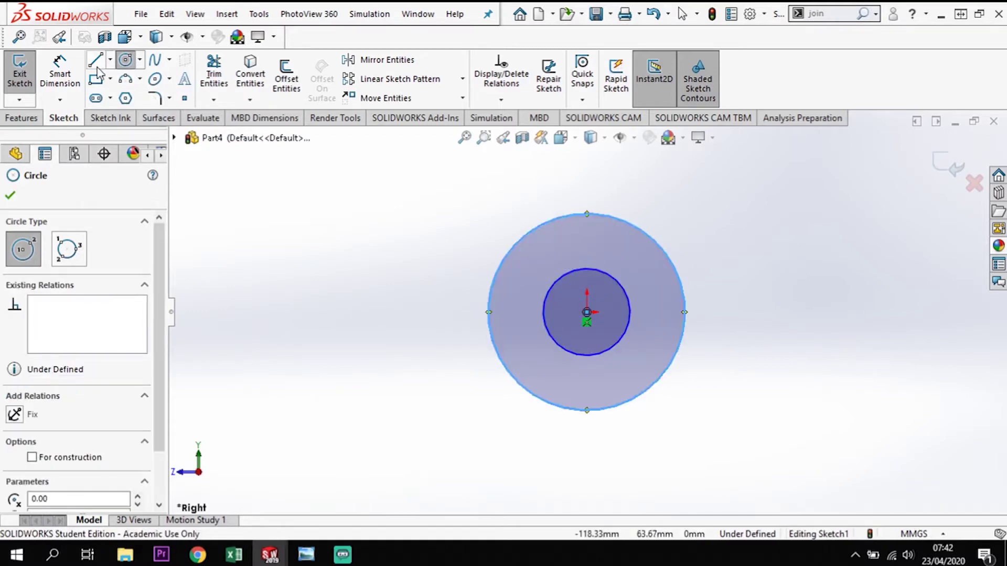
Step: Dimension the inner circle's diameter at 70 mm and the radial gap between the two circles at 7 mm
{"action": "left_click", "coordinate": [60, 73]}
{"action": "left_click", "coordinate": [621, 288]}
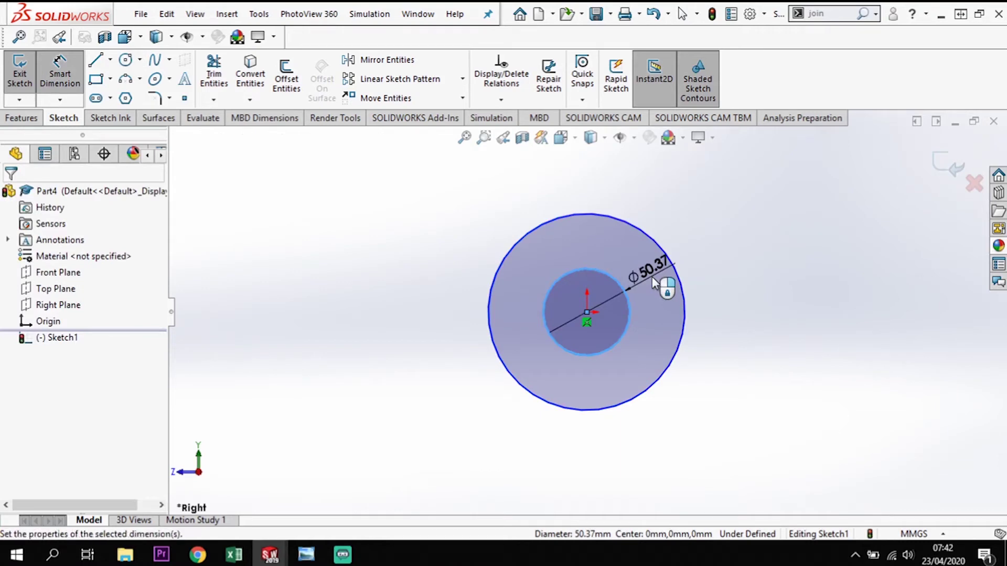
{"action": "left_click", "coordinate": [652, 276]}
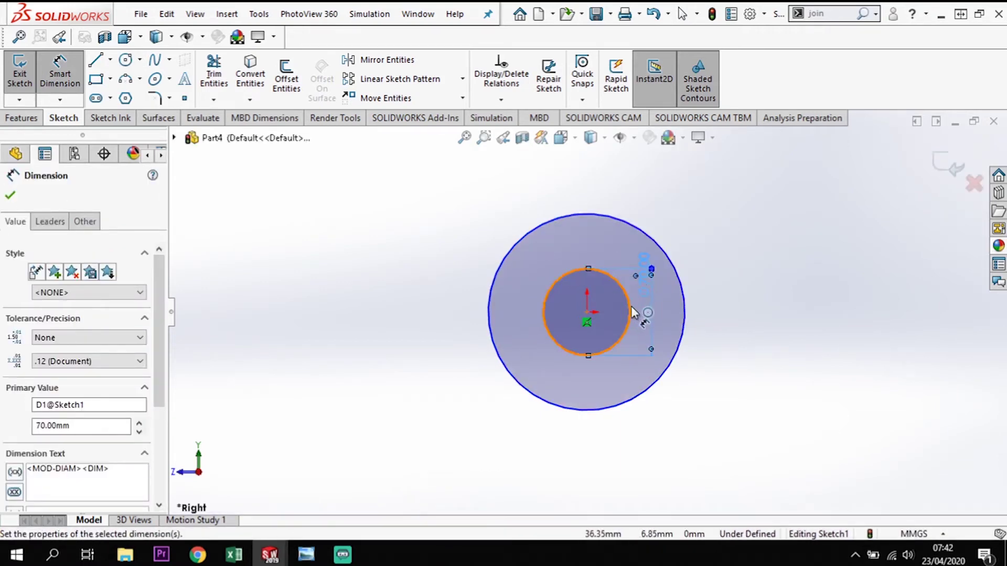
{"action": "left_click", "coordinate": [683, 291]}
{"action": "left_click", "coordinate": [681, 290]}
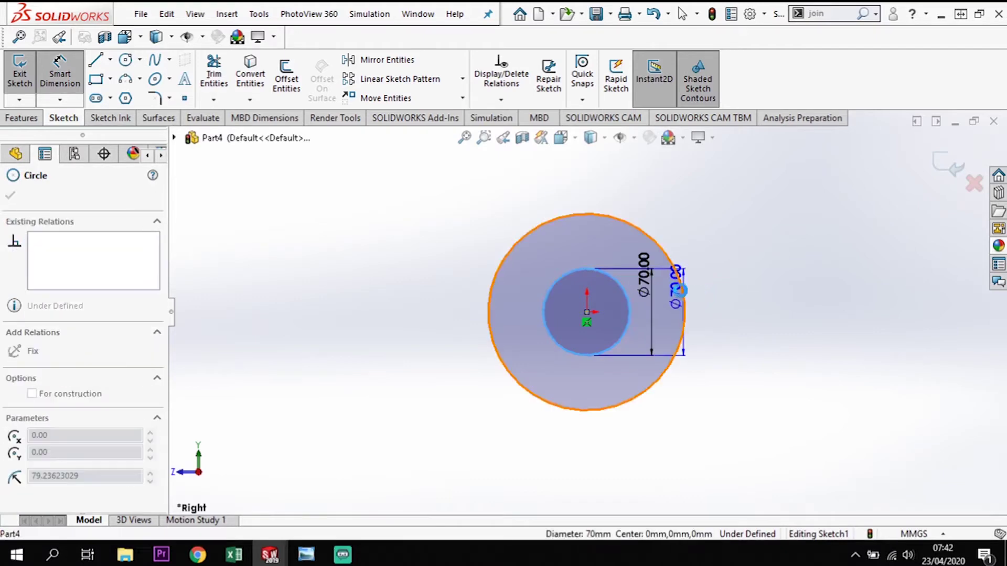
{"action": "left_click", "coordinate": [662, 294]}
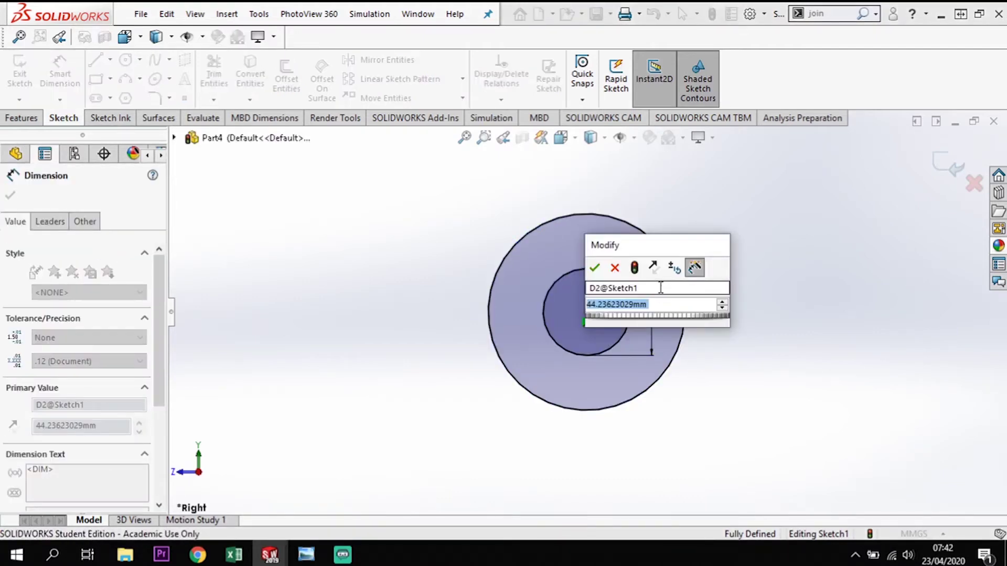
{"action": "type", "text": "7"}
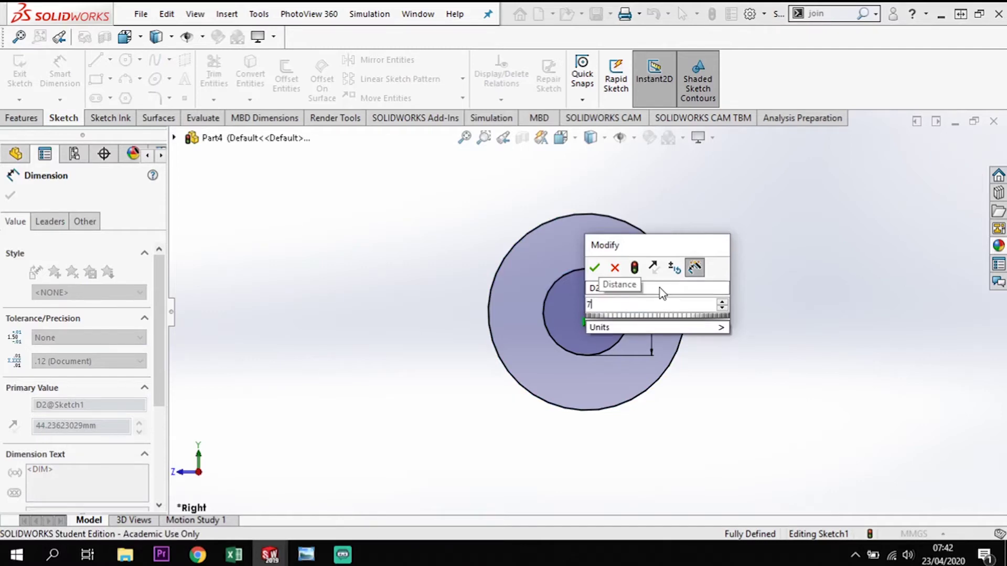
{"action": "key", "text": "Return"}
{"action": "scroll", "coordinate": [666, 296], "scroll_direction": "down", "scroll_amount": 2}
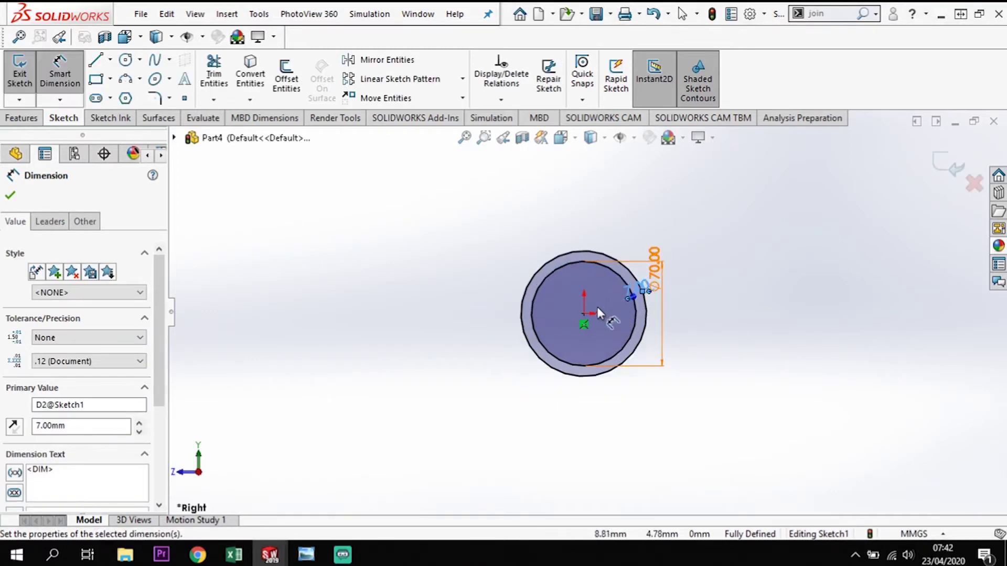
Step: Sketch the upper half of the arm: a centre-height horizontal about 197 mm long, a short vertical end, and a 150 mm line tangent to the outer circle
{"action": "left_click", "coordinate": [98, 65]}
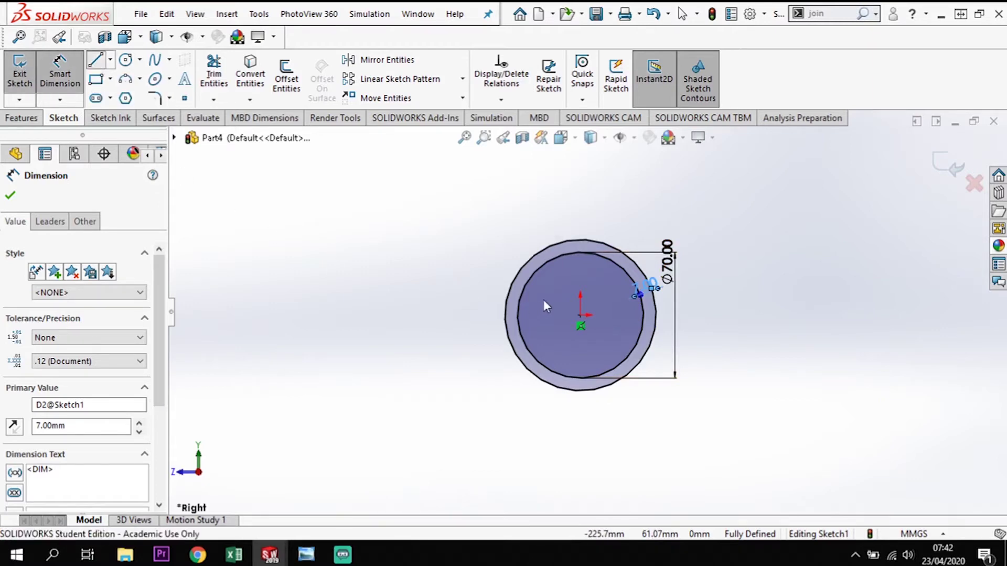
{"action": "left_click", "coordinate": [657, 316]}
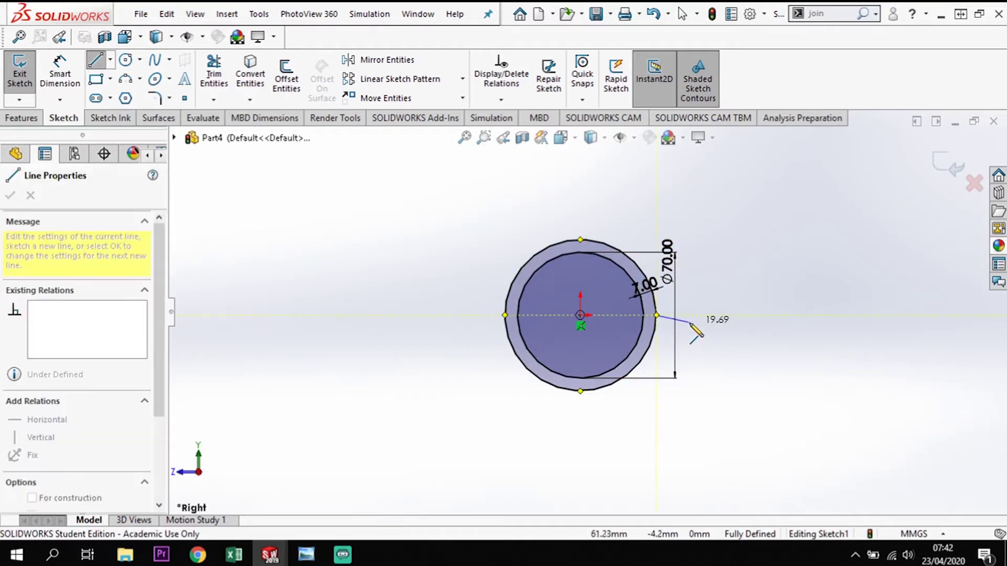
{"action": "left_click", "coordinate": [302, 315]}
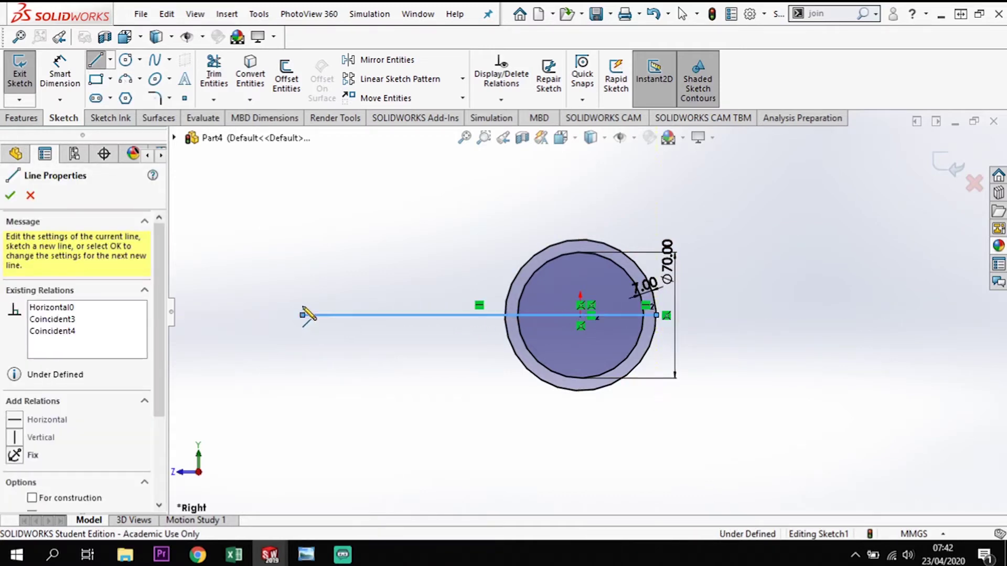
{"action": "left_click", "coordinate": [302, 281]}
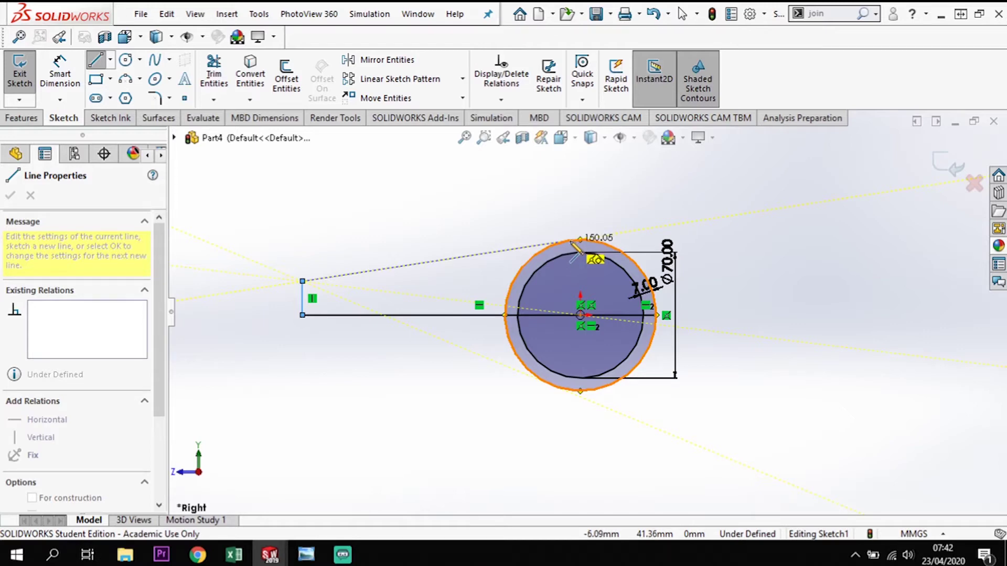
{"action": "left_click", "coordinate": [570, 242]}
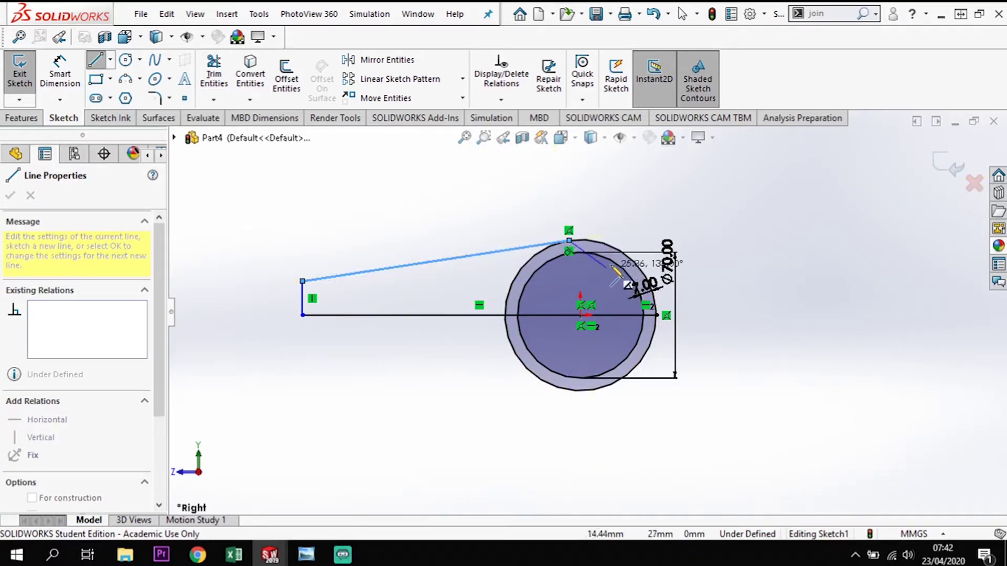
{"action": "key", "text": "Escape"}
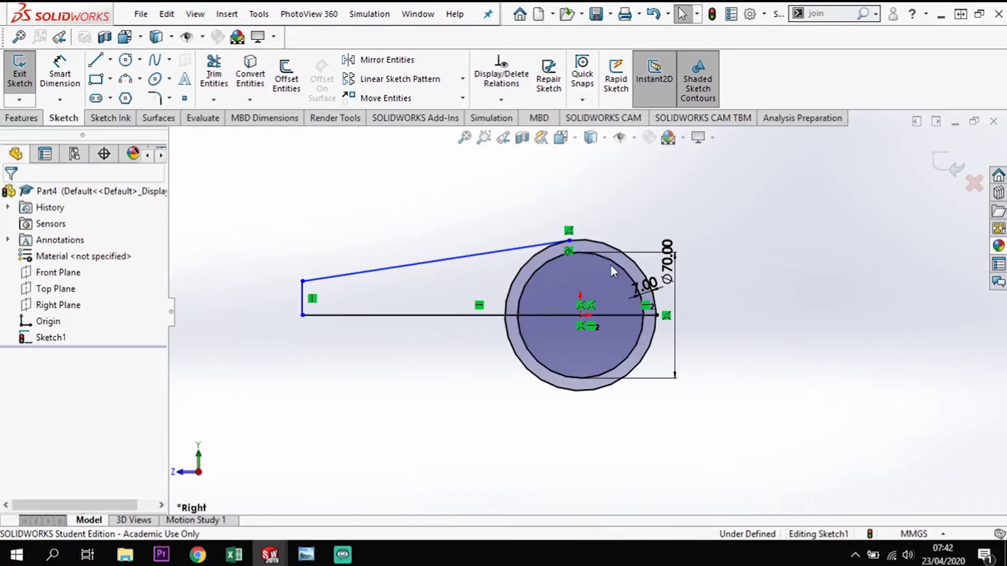
{"action": "left_click", "coordinate": [568, 253]}
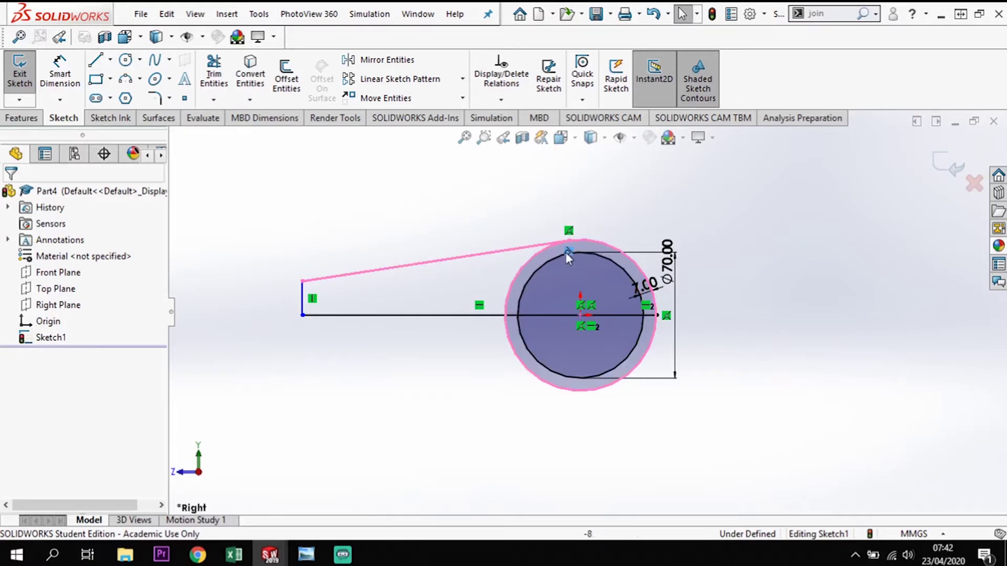
{"action": "left_click", "coordinate": [644, 217]}
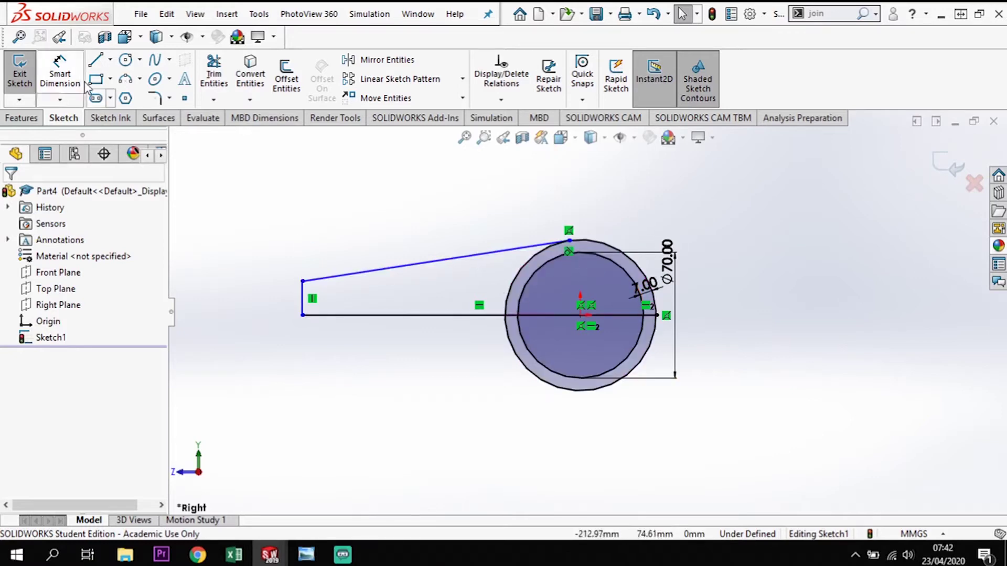
Step: Dimension the angle between the sloped tangent line and the horizontal line at 15 degrees
{"action": "left_click", "coordinate": [61, 69]}
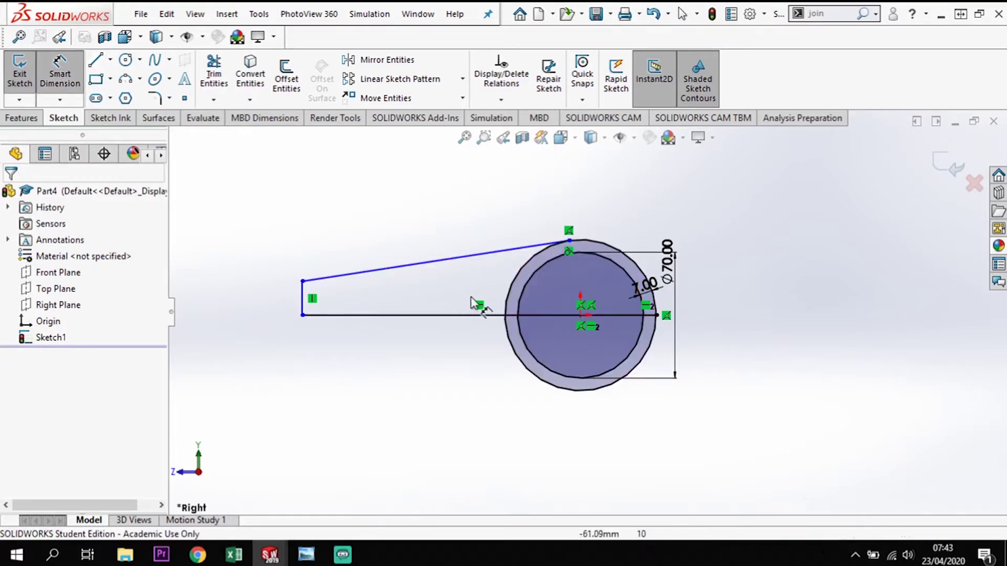
{"action": "left_click", "coordinate": [488, 258]}
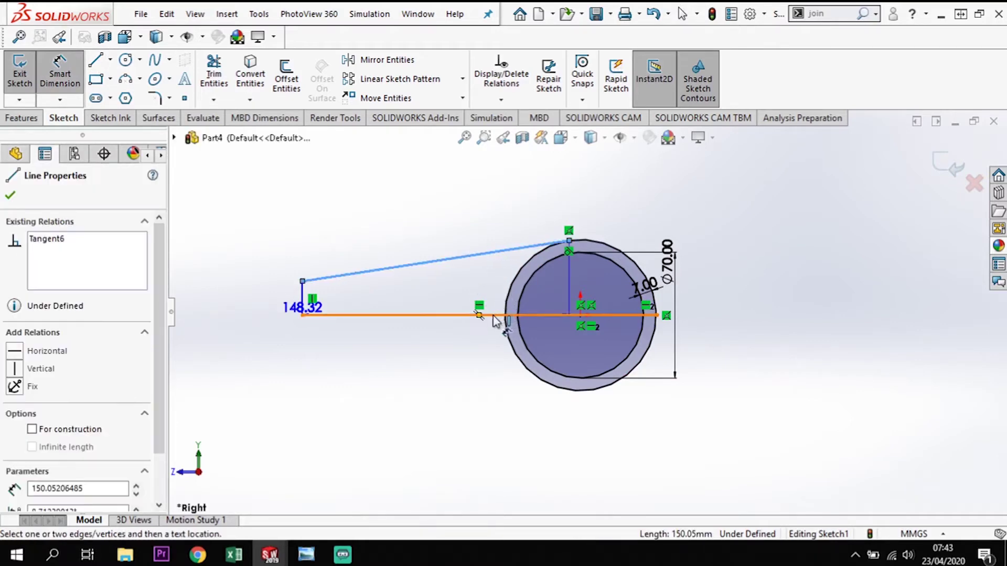
{"action": "left_click", "coordinate": [493, 316]}
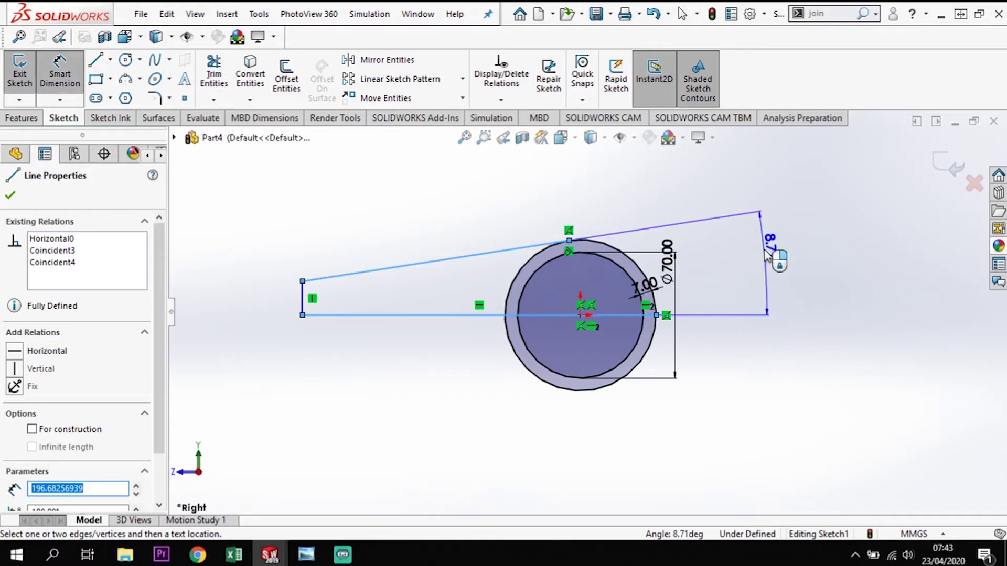
{"action": "left_click", "coordinate": [792, 286]}
{"action": "left_click", "coordinate": [794, 287]}
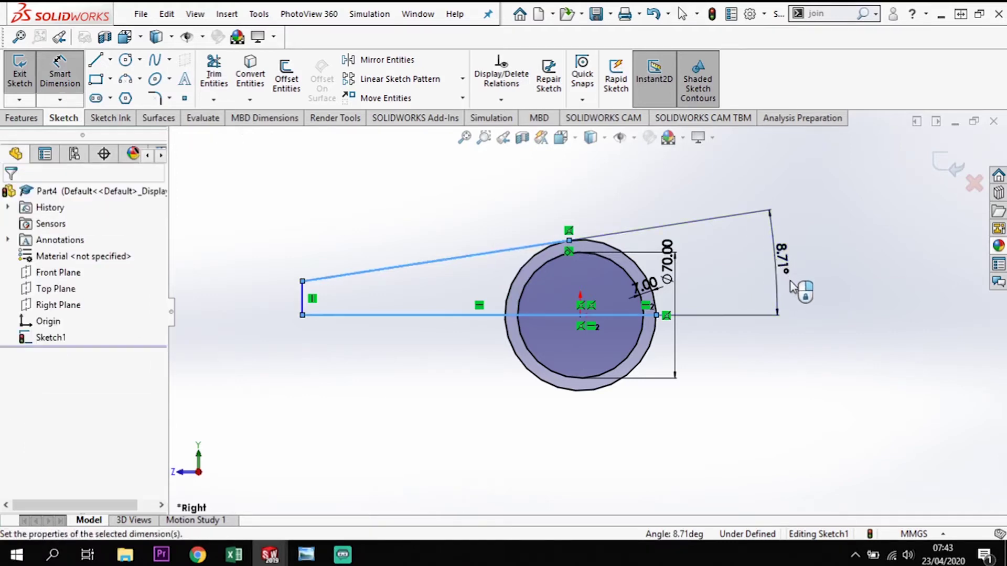
{"action": "type", "text": "15"}
{"action": "key", "text": "Return"}
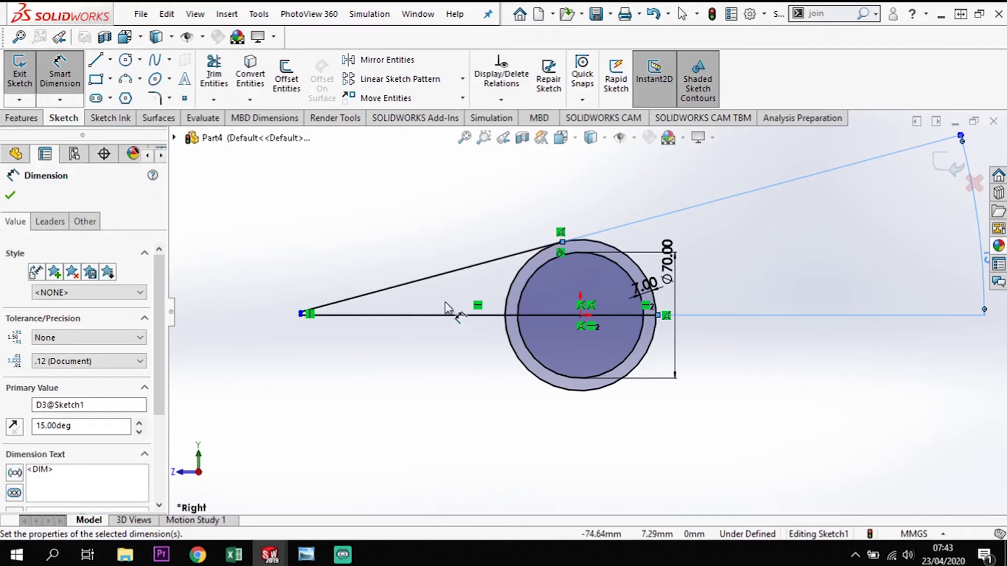
Step: Move the lower endpoint of the arm's narrow end toward the circles to shorten the arm and lengthen its vertical edge
{"action": "scroll", "coordinate": [371, 333], "scroll_direction": "down", "scroll_amount": 4}
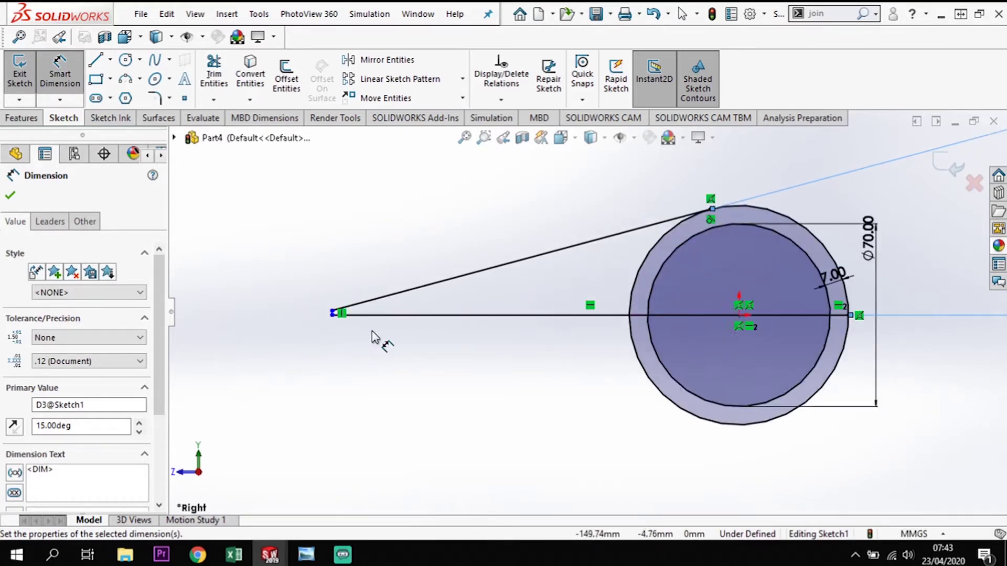
{"action": "scroll", "coordinate": [372, 330], "scroll_direction": "up", "scroll_amount": 1}
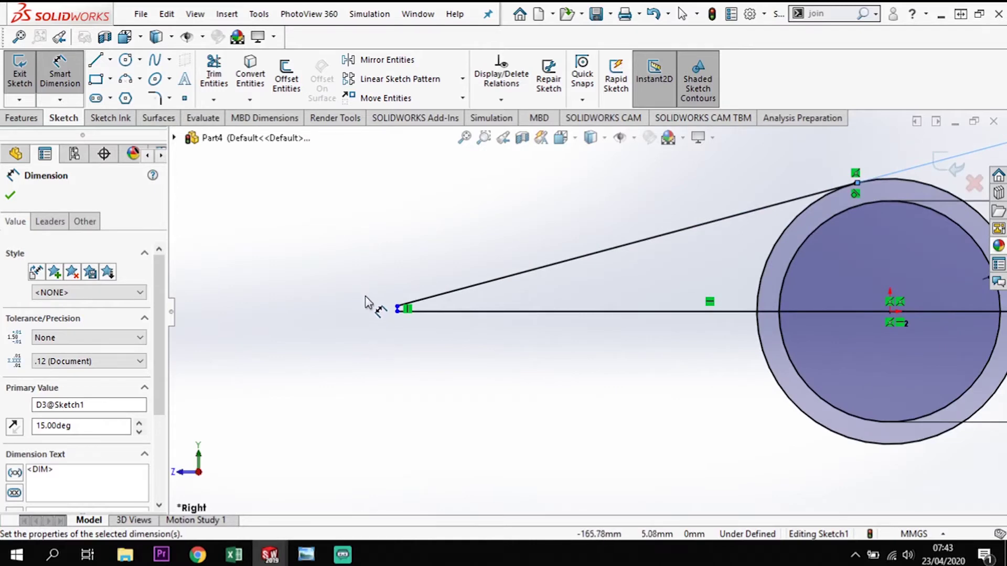
{"action": "key", "text": "Escape"}
{"action": "key", "text": "Escape"}
{"action": "left_click_drag", "start_coordinate": [402, 318], "coordinate": [519, 331]}
{"action": "scroll", "coordinate": [616, 351], "scroll_direction": "up", "scroll_amount": 2}
{"action": "key", "text": "Escape"}
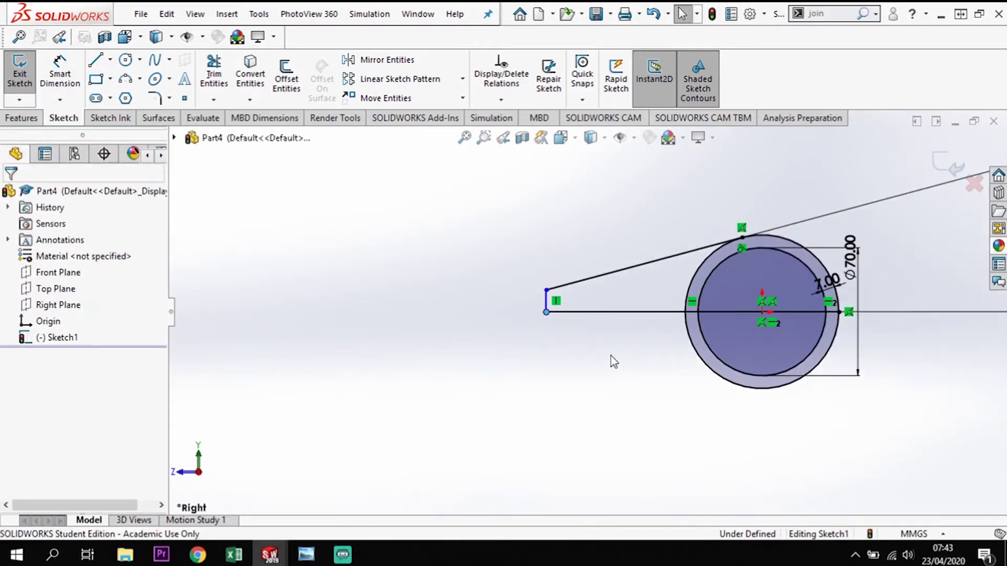
{"action": "scroll", "coordinate": [603, 335], "scroll_direction": "down", "scroll_amount": 1}
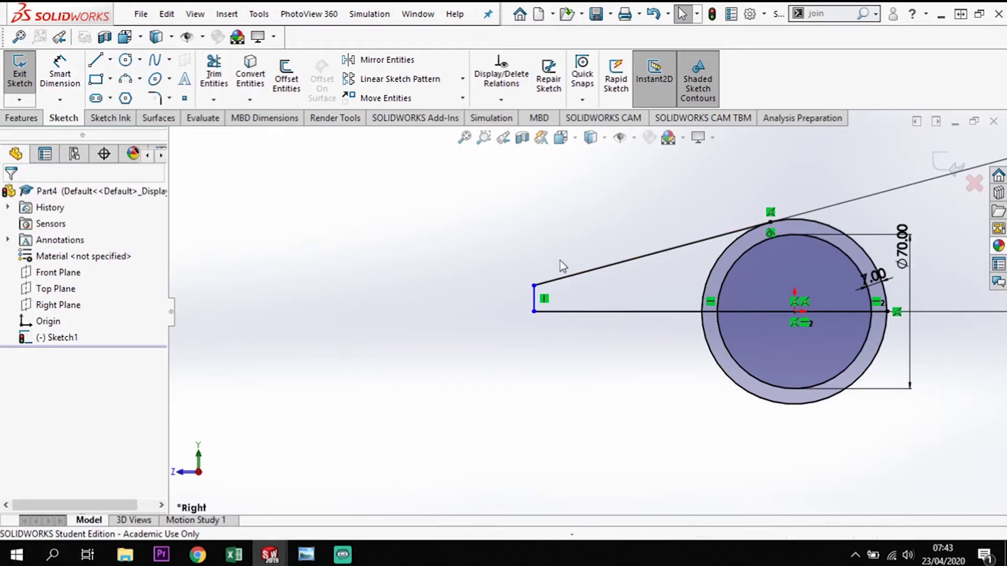
Step: Sketch a vertical centerline from the sloped line down to the horizontal line, near the arm's narrow end
{"action": "left_click", "coordinate": [111, 61]}
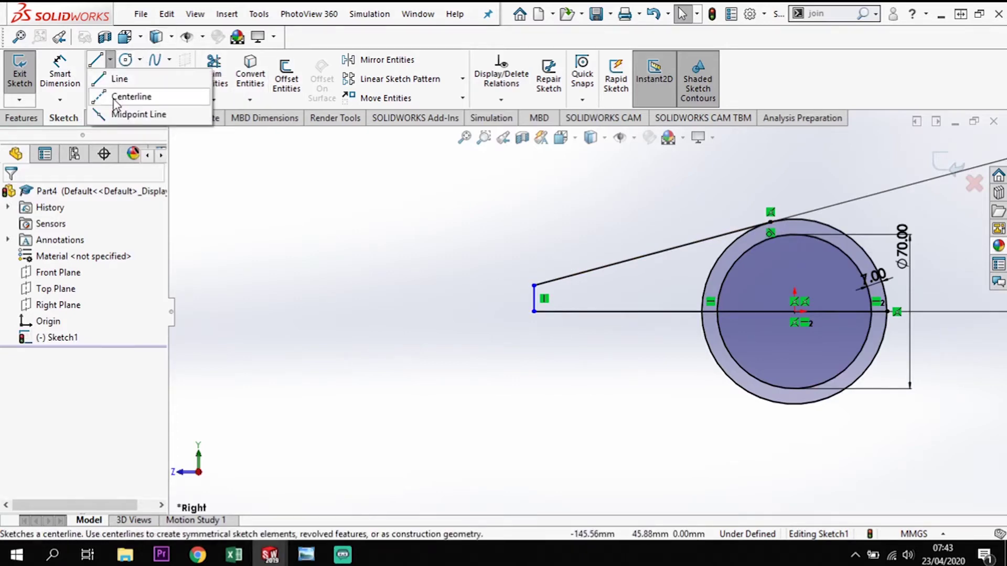
{"action": "left_click", "coordinate": [131, 97]}
{"action": "left_click", "coordinate": [563, 278]}
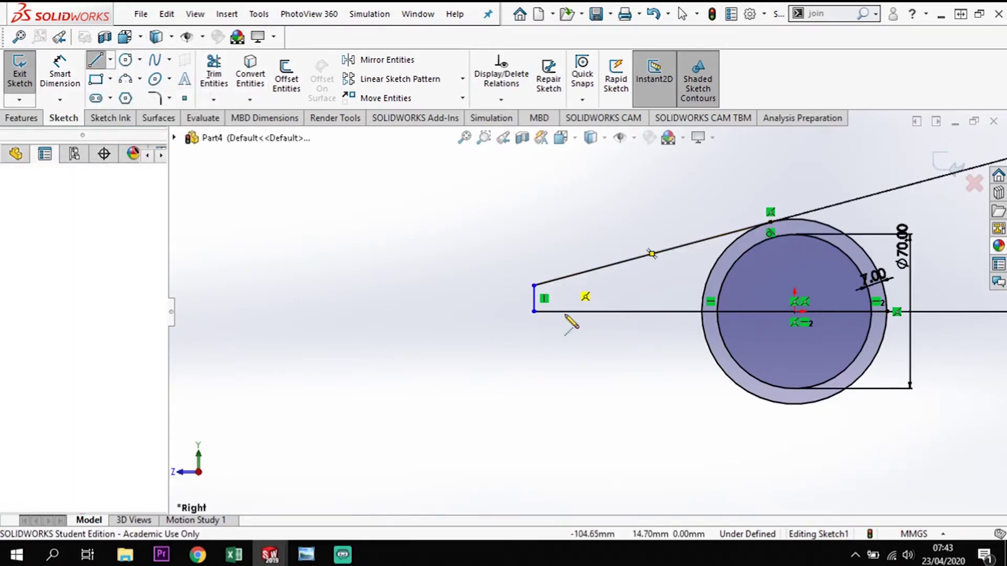
{"action": "left_click", "coordinate": [563, 311]}
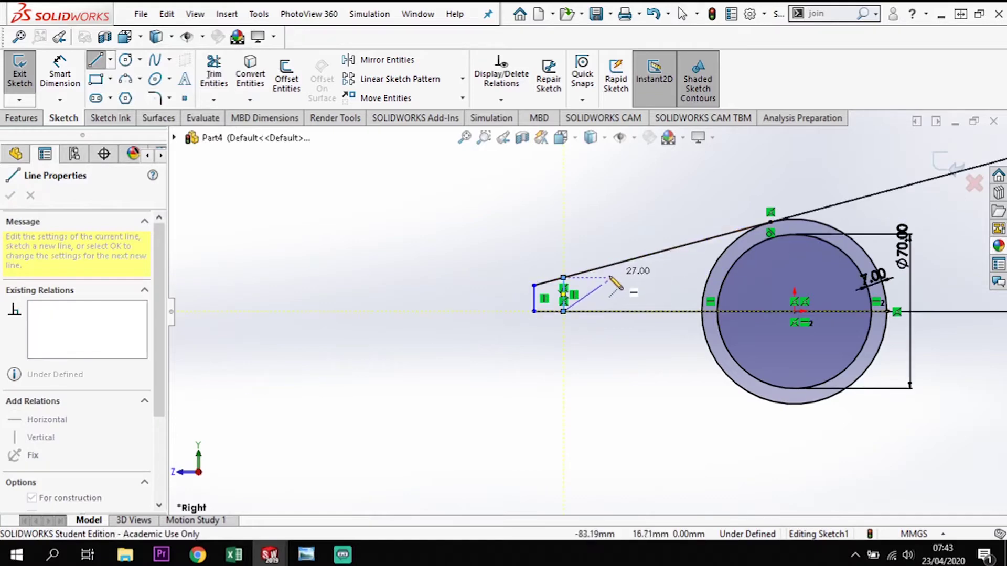
Step: Dimension the horizontal distance from the centerline's lower end to the circles' centre at 100 mm
{"action": "key", "text": "Escape"}
{"action": "key", "text": "Escape"}
{"action": "left_click", "coordinate": [72, 79]}
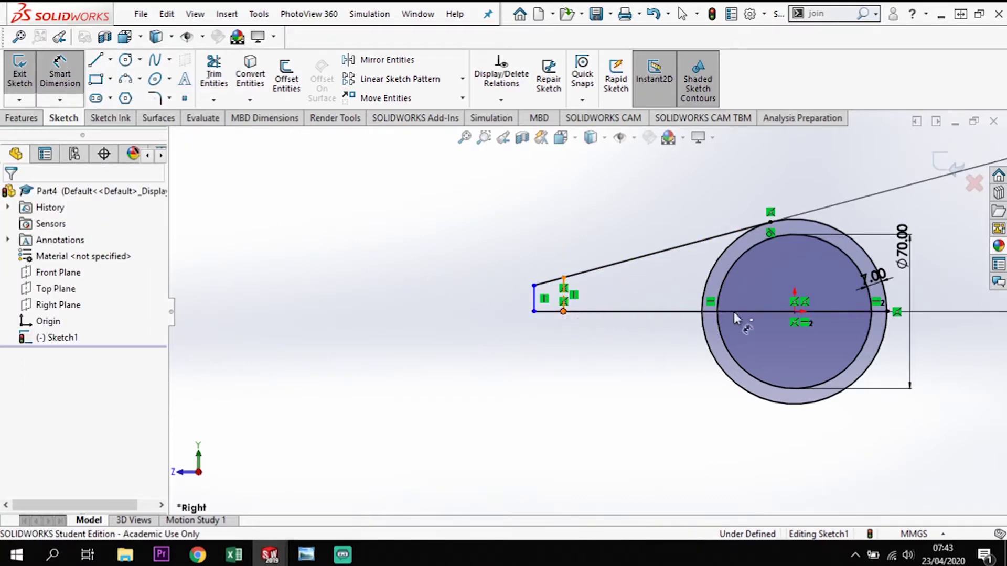
{"action": "left_click", "coordinate": [563, 312]}
{"action": "left_click", "coordinate": [794, 312]}
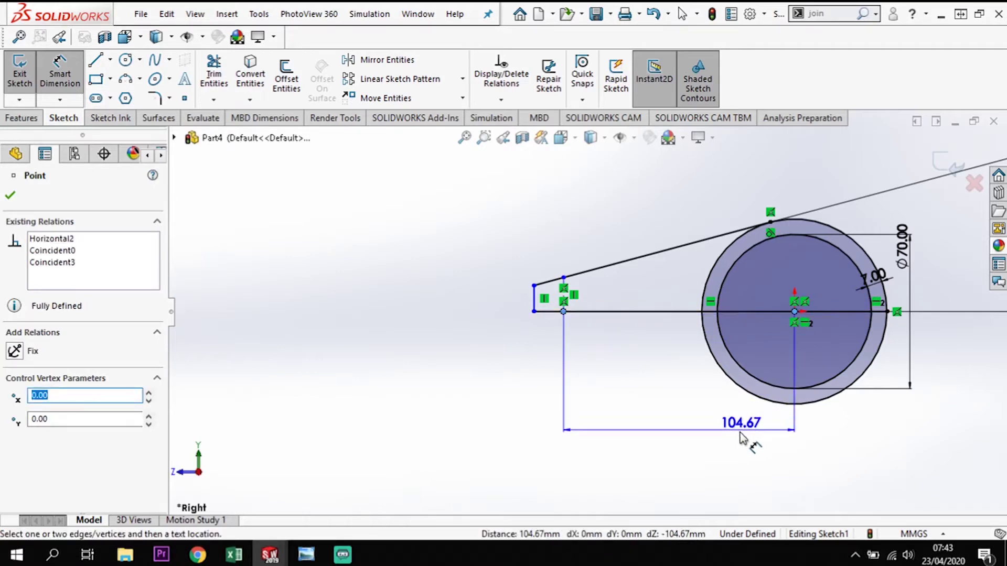
{"action": "left_click", "coordinate": [731, 425]}
{"action": "type", "text": "100"}
{"action": "key", "text": "Return"}
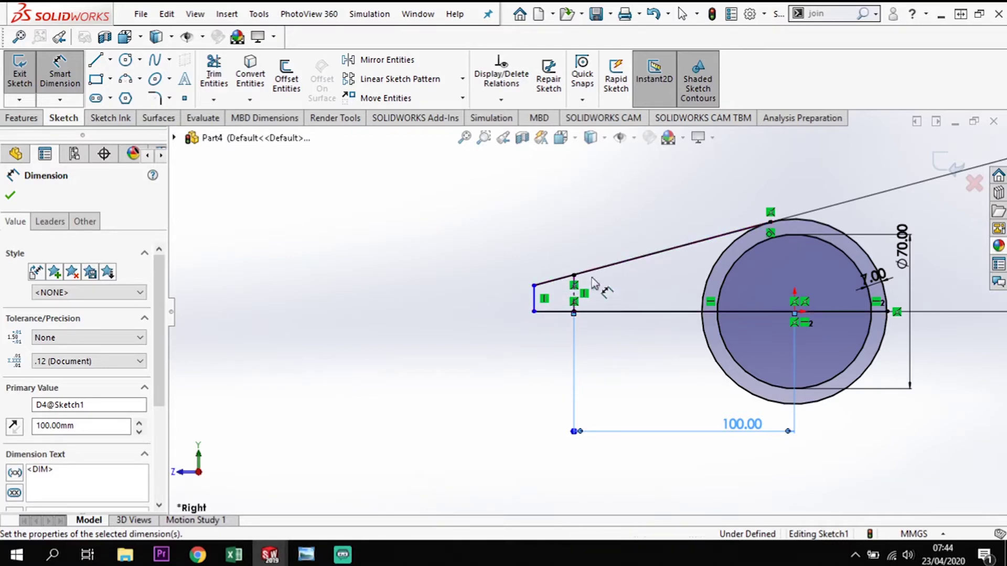
Step: Dimension the narrow end's vertical edge 14.5 mm from the centerline and place the dimension text outside the arm
{"action": "left_click", "coordinate": [535, 304]}
{"action": "left_click", "coordinate": [575, 298]}
{"action": "left_click", "coordinate": [544, 386]}
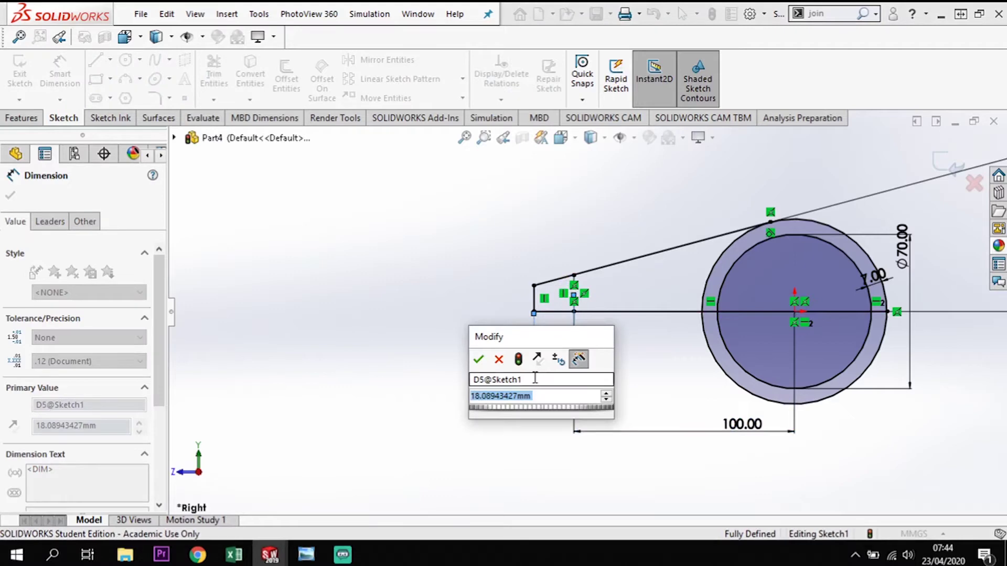
{"action": "type", "text": "14.5"}
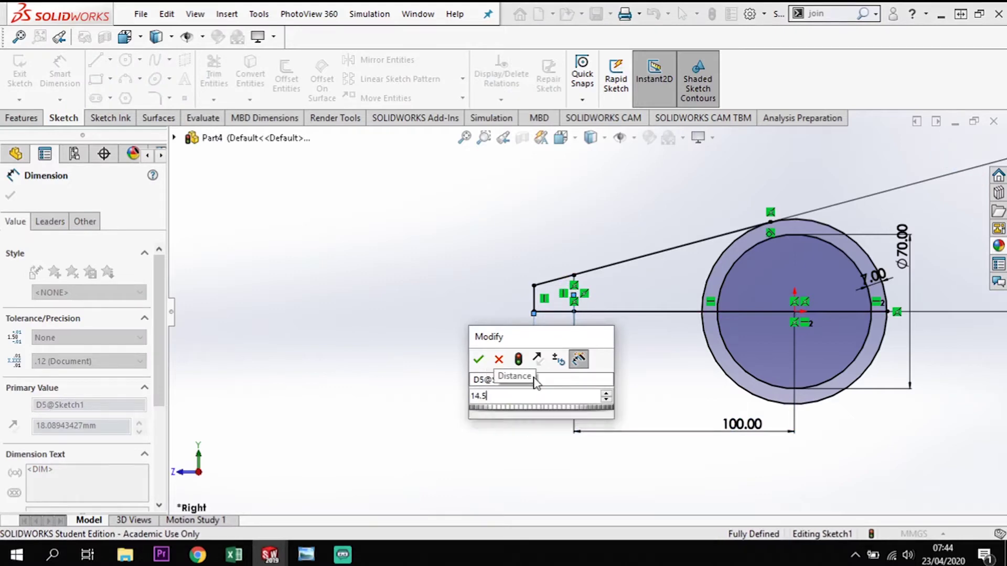
{"action": "key", "text": "Return"}
{"action": "mouse_move", "coordinate": [541, 377]}
{"action": "left_mouse_down"}
{"action": "mouse_move", "coordinate": [524, 382]}
{"action": "mouse_move", "coordinate": [544, 378]}
{"action": "left_mouse_up"}
{"action": "left_click", "coordinate": [553, 374]}
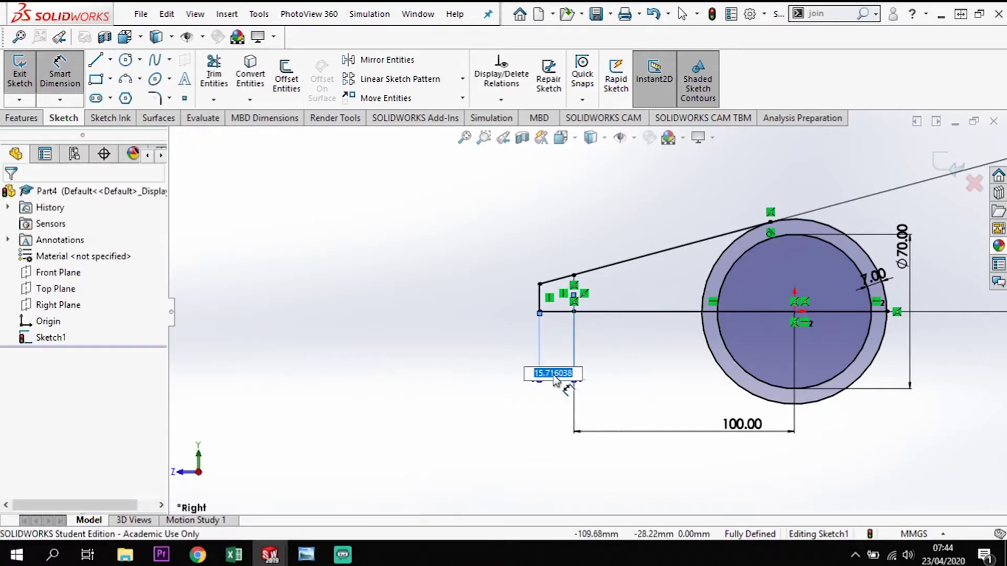
{"action": "key", "text": "Return"}
{"action": "key", "text": "Escape"}
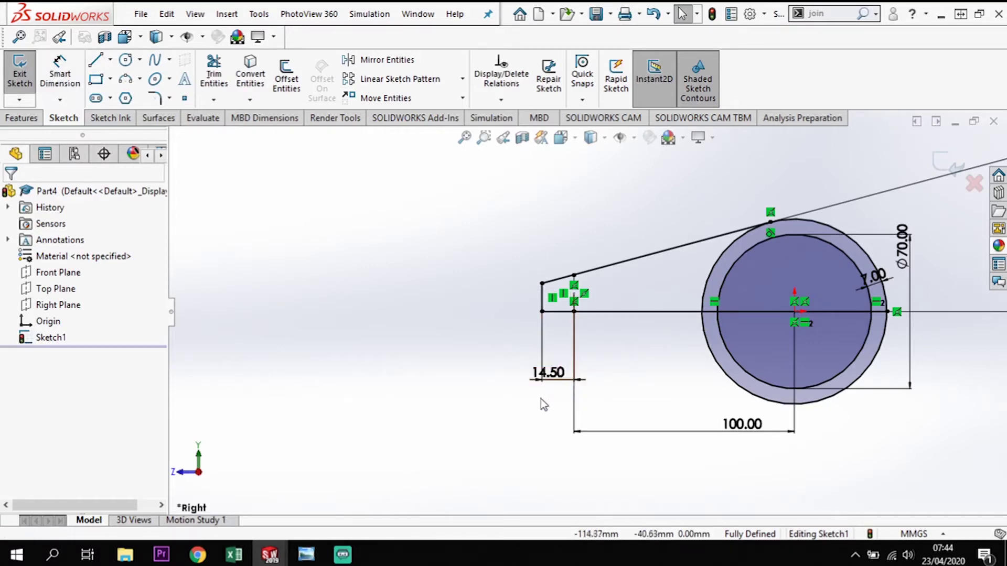
{"action": "left_click_drag", "start_coordinate": [549, 374], "coordinate": [493, 392]}
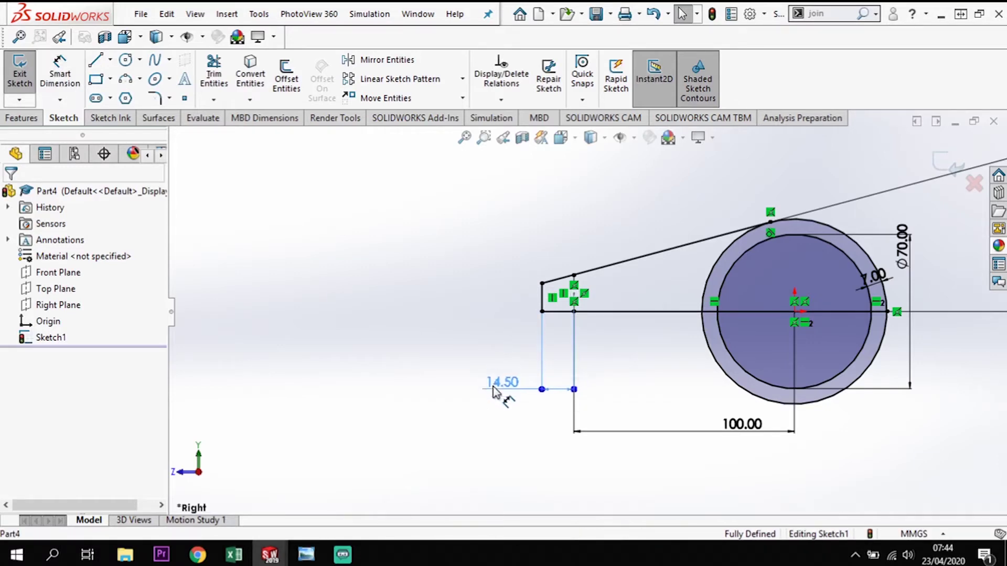
{"action": "left_click", "coordinate": [490, 397]}
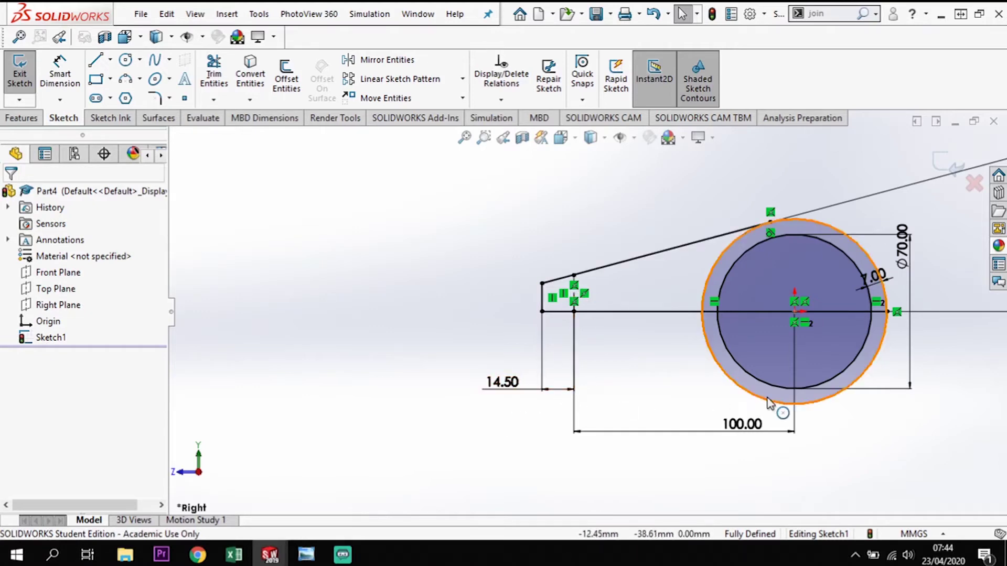
Step: Exit the sketch and start a boss extrusion of three regions: the arm, its narrow end and the upper half of the ring
{"action": "scroll", "coordinate": [796, 397], "scroll_direction": "up", "scroll_amount": 1}
{"action": "scroll", "coordinate": [852, 339], "scroll_direction": "down", "scroll_amount": 1}
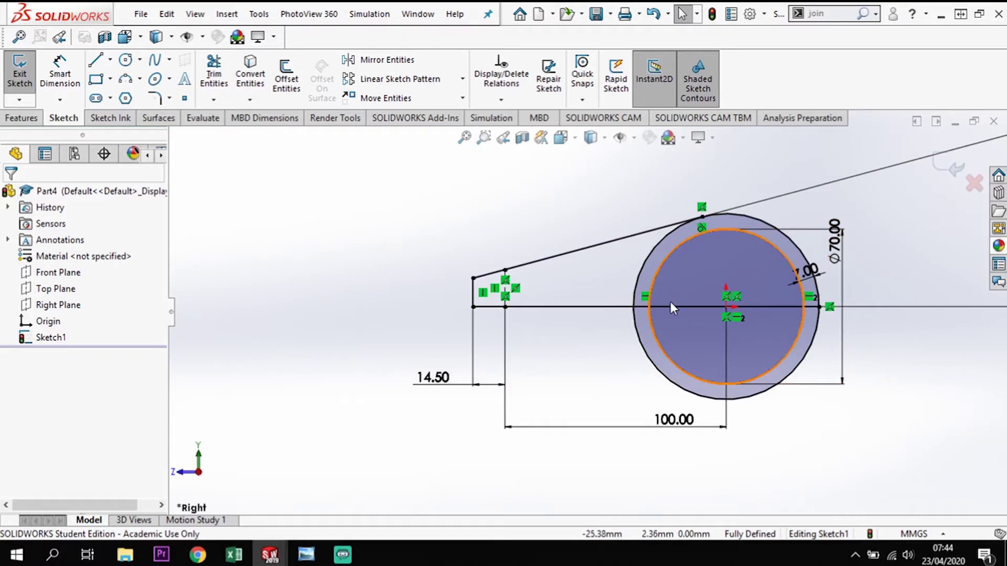
{"action": "left_click", "coordinate": [27, 120]}
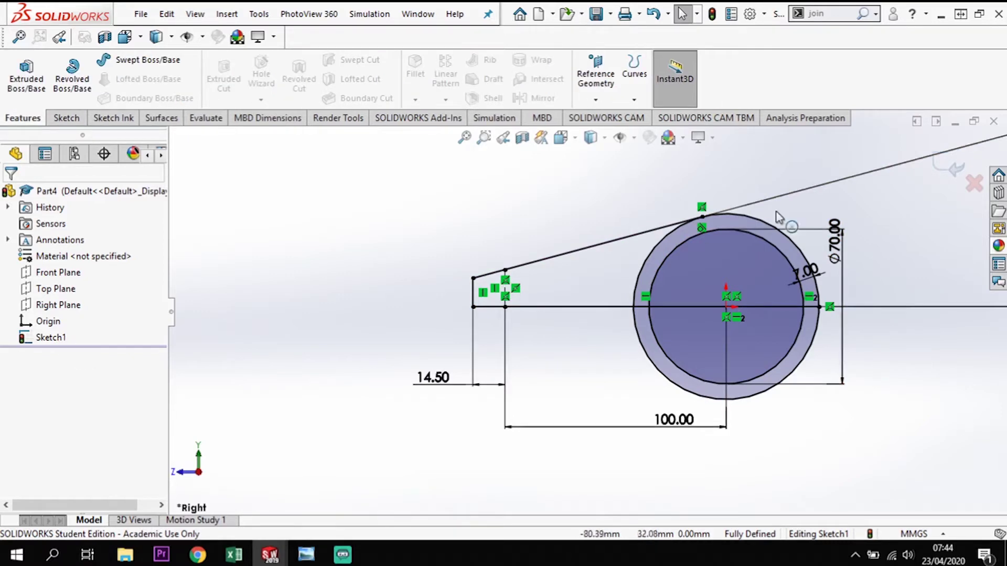
{"action": "left_click", "coordinate": [942, 167]}
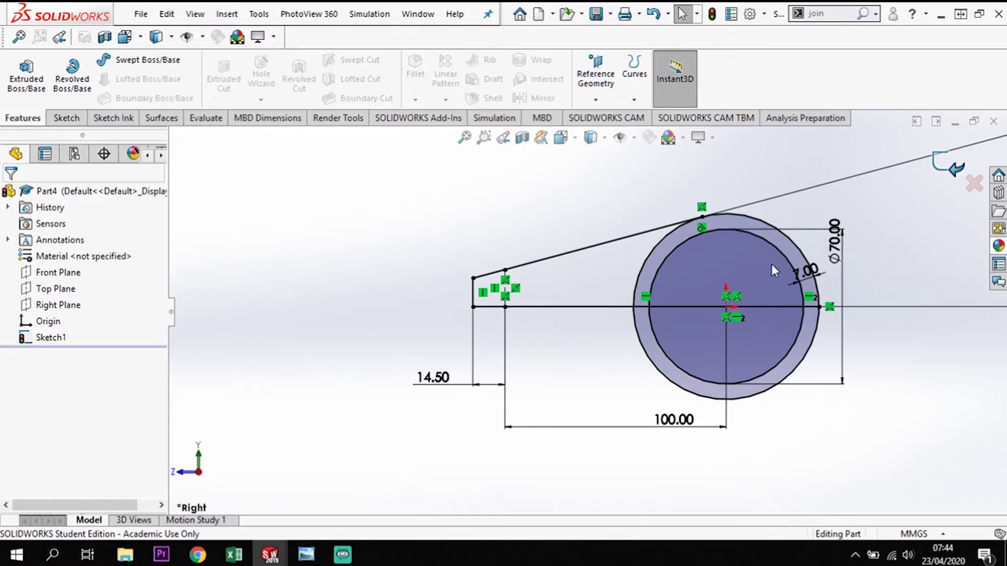
{"action": "left_click", "coordinate": [29, 73]}
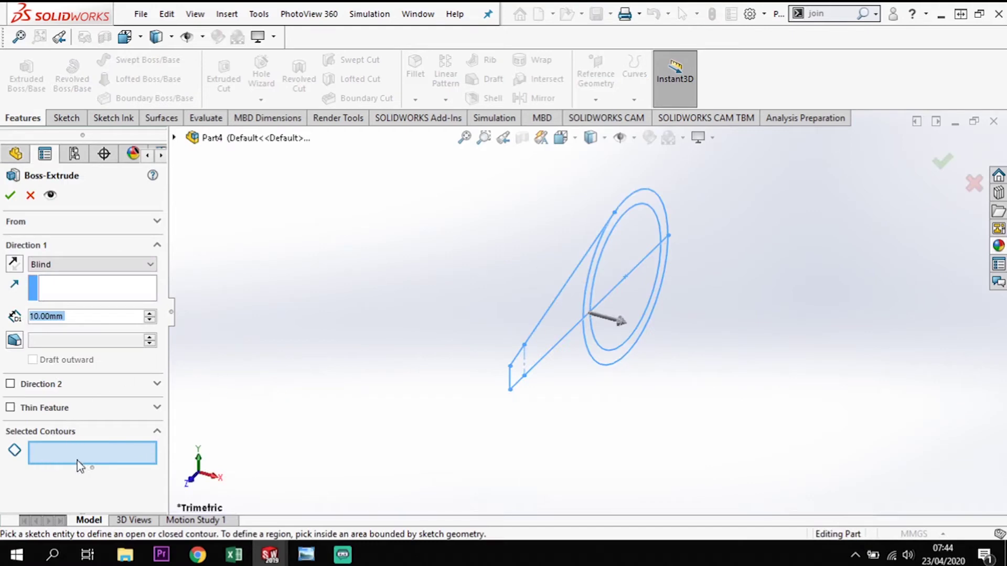
{"action": "middle_click_drag", "start_coordinate": [455, 441], "coordinate": [490, 364]}
{"action": "left_click", "coordinate": [490, 367]}
{"action": "left_click", "coordinate": [515, 336]}
{"action": "left_click", "coordinate": [659, 208]}
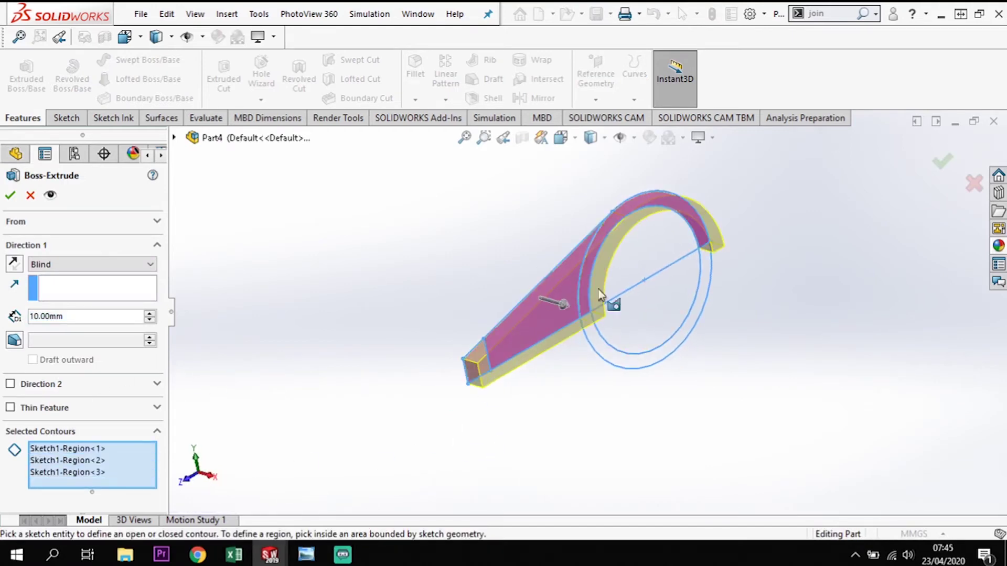
{"action": "middle_click_drag", "start_coordinate": [625, 442], "coordinate": [640, 450]}
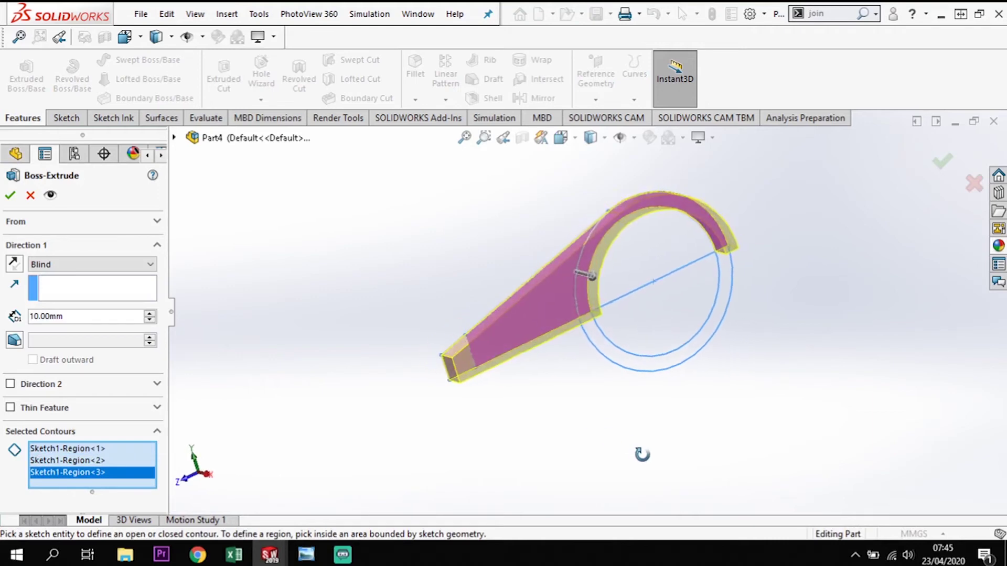
Step: Extrude the selected regions 70 mm using the Mid Plane end condition
{"action": "left_click", "coordinate": [75, 267]}
{"action": "left_click", "coordinate": [78, 326]}
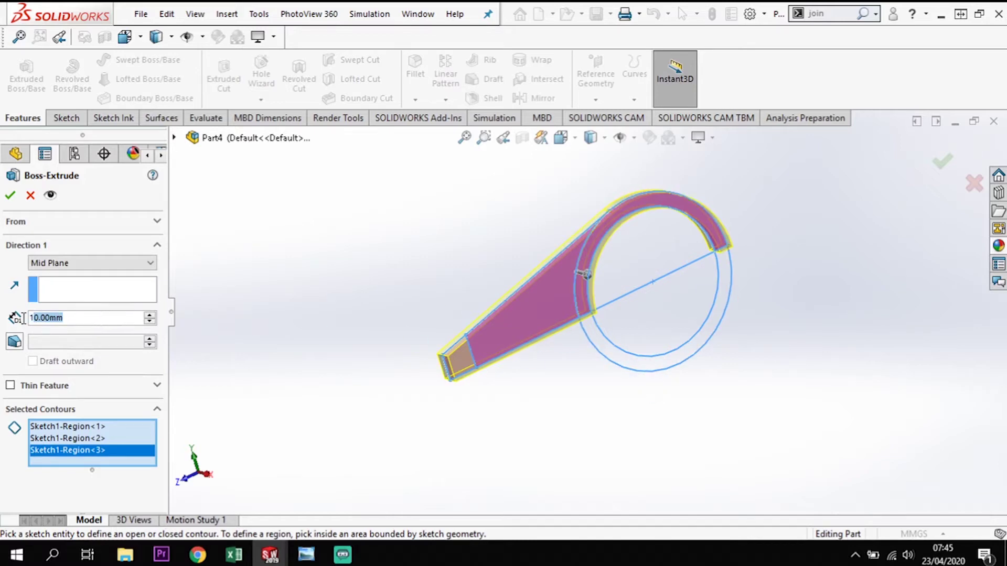
{"action": "type", "text": "70"}
{"action": "key", "text": "Return"}
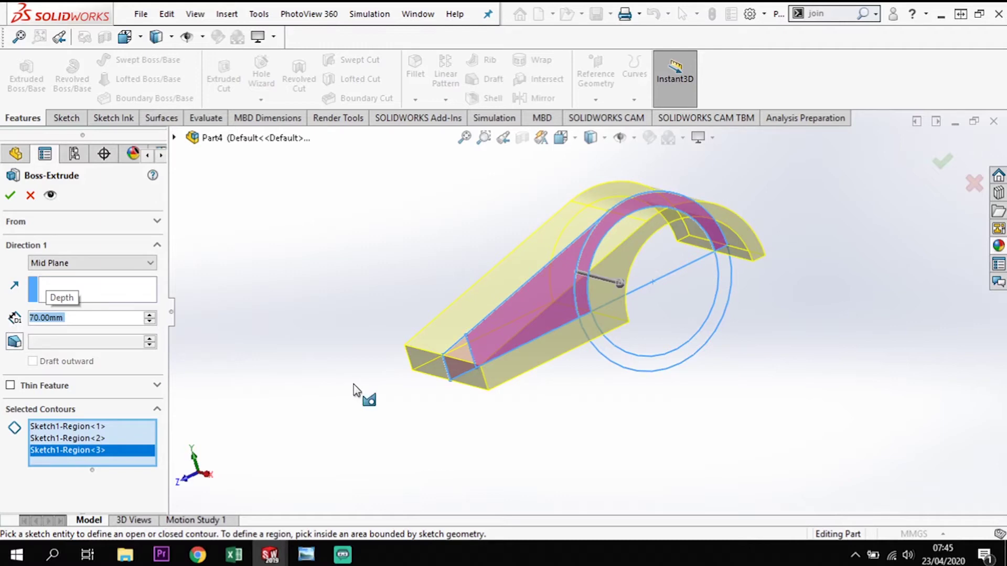
{"action": "left_click", "coordinate": [10, 196]}
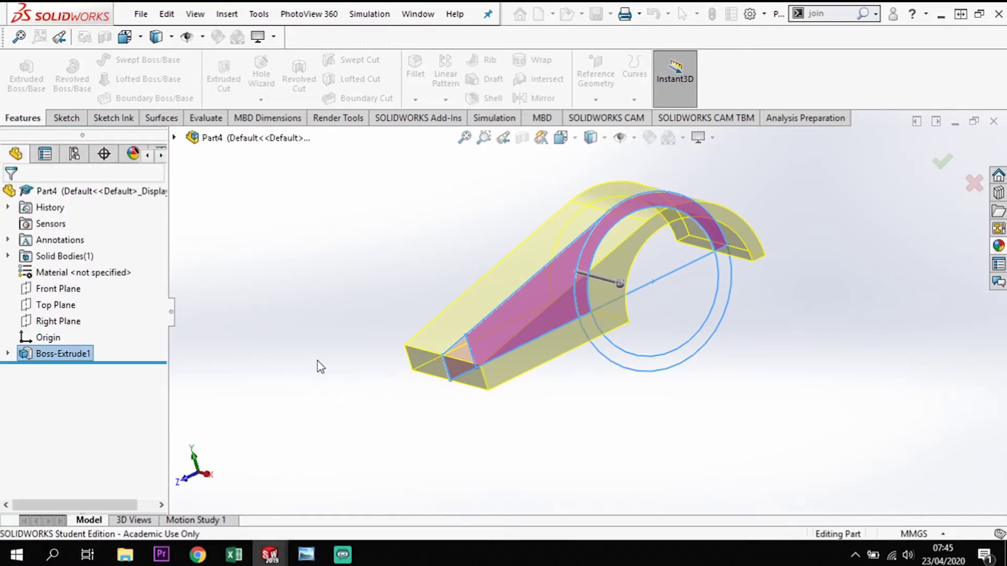
Step: Start a new sketch on the arm's flat underside face and view it from the Top orientation
{"action": "middle_click_drag", "start_coordinate": [395, 409], "coordinate": [434, 457]}
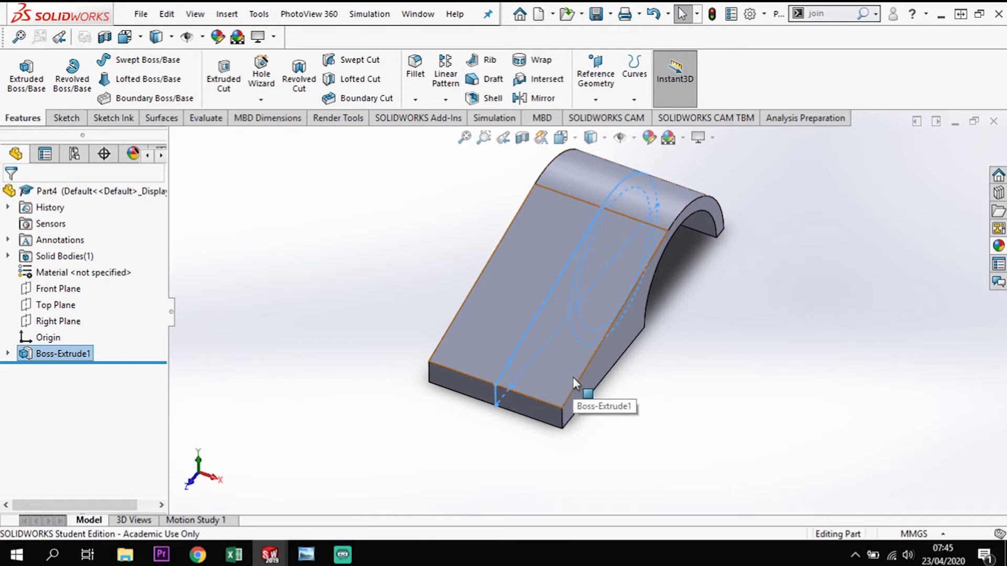
{"action": "left_click", "coordinate": [667, 401]}
{"action": "mouse_move", "coordinate": [598, 397]}
{"action": "middle_mouse_down"}
{"action": "mouse_move", "coordinate": [580, 265]}
{"action": "mouse_move", "coordinate": [537, 312]}
{"action": "middle_mouse_up"}
{"action": "left_click", "coordinate": [536, 309]}
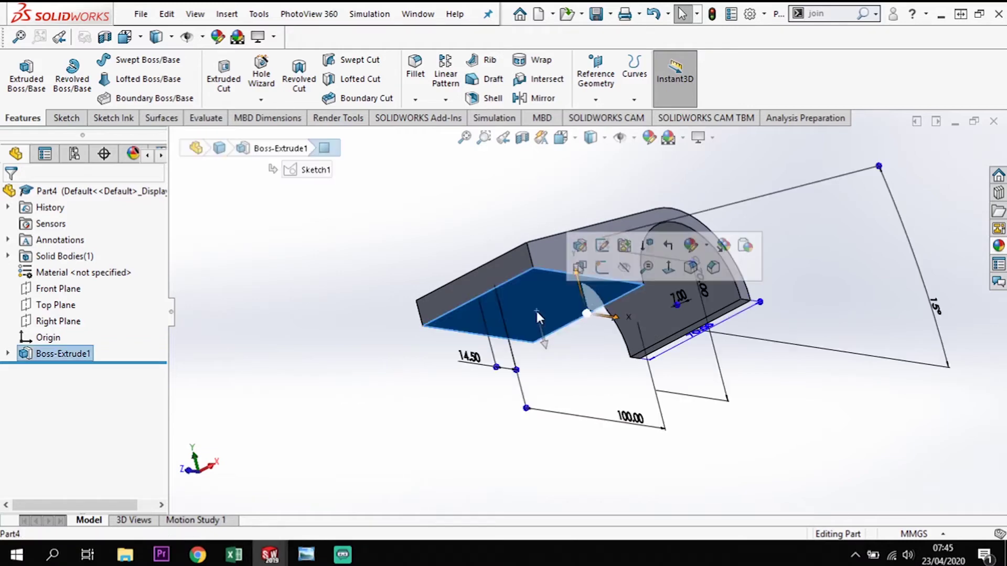
{"action": "left_click", "coordinate": [601, 268]}
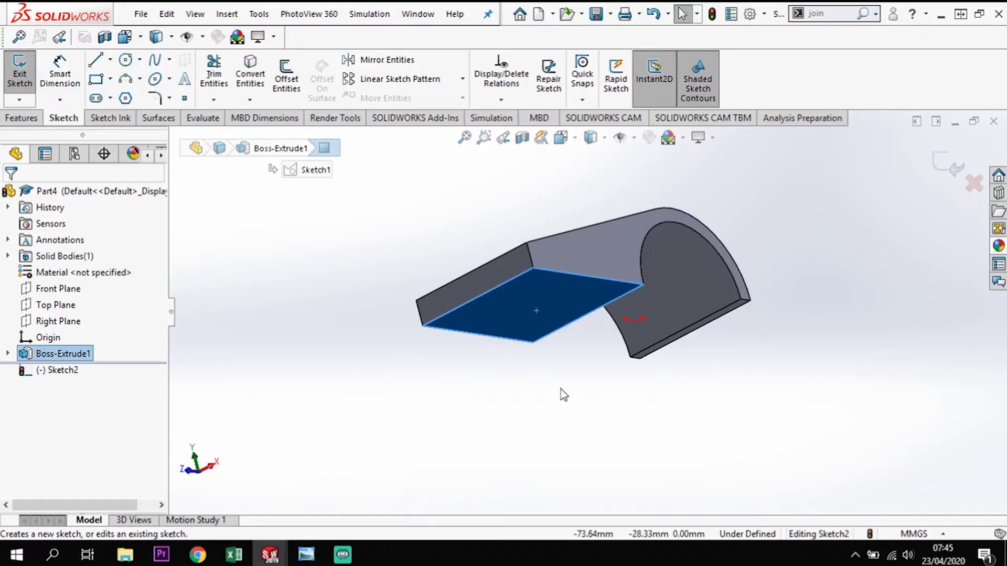
{"action": "key", "text": "space"}
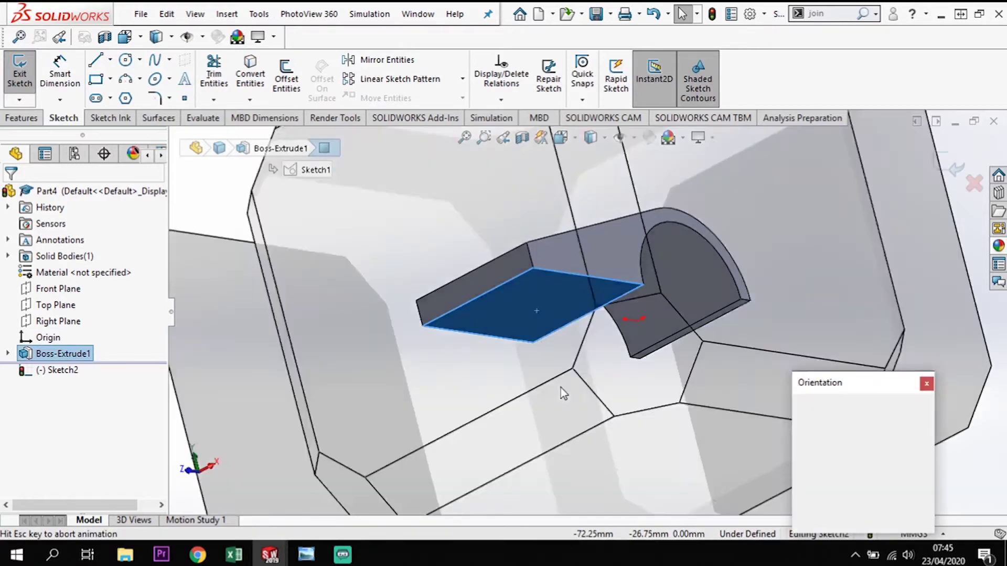
{"action": "left_click", "coordinate": [402, 250]}
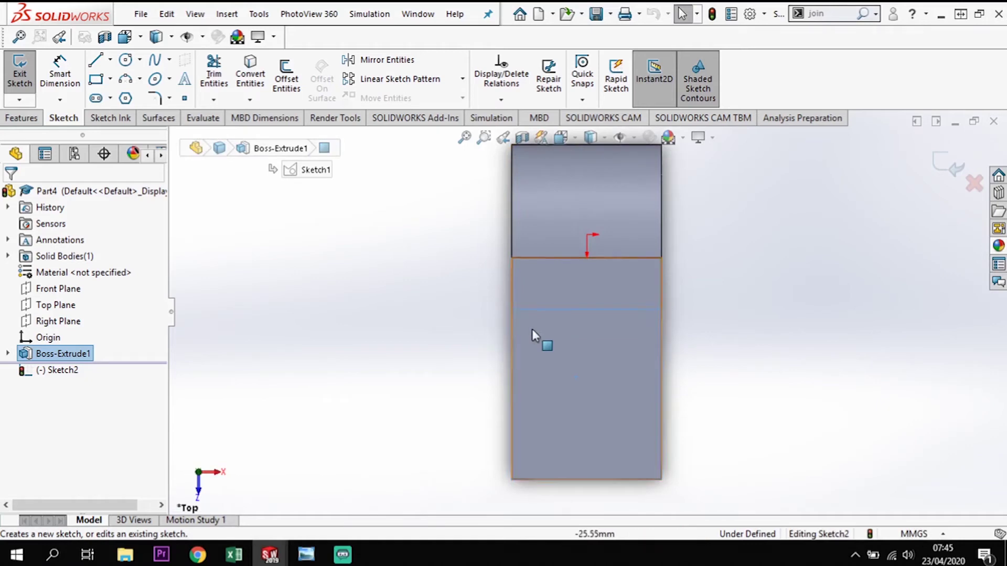
{"action": "scroll", "coordinate": [540, 338], "scroll_direction": "up", "scroll_amount": 1}
Step: Sketch a slanted line from the half ring's far right corner toward the narrow end, continuing into a tangent arc about 35 mm across
{"action": "left_click", "coordinate": [97, 63]}
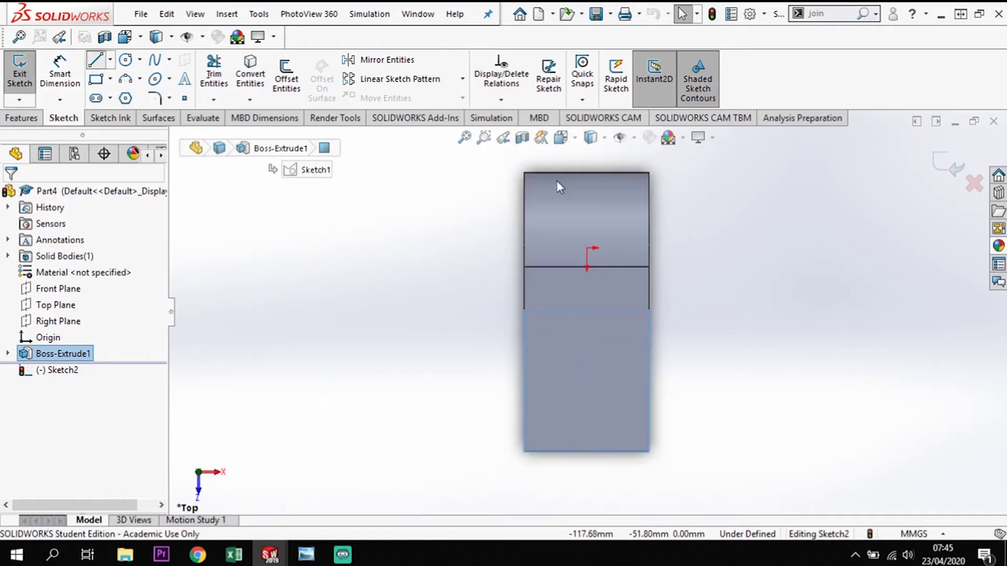
{"action": "left_click", "coordinate": [649, 173]}
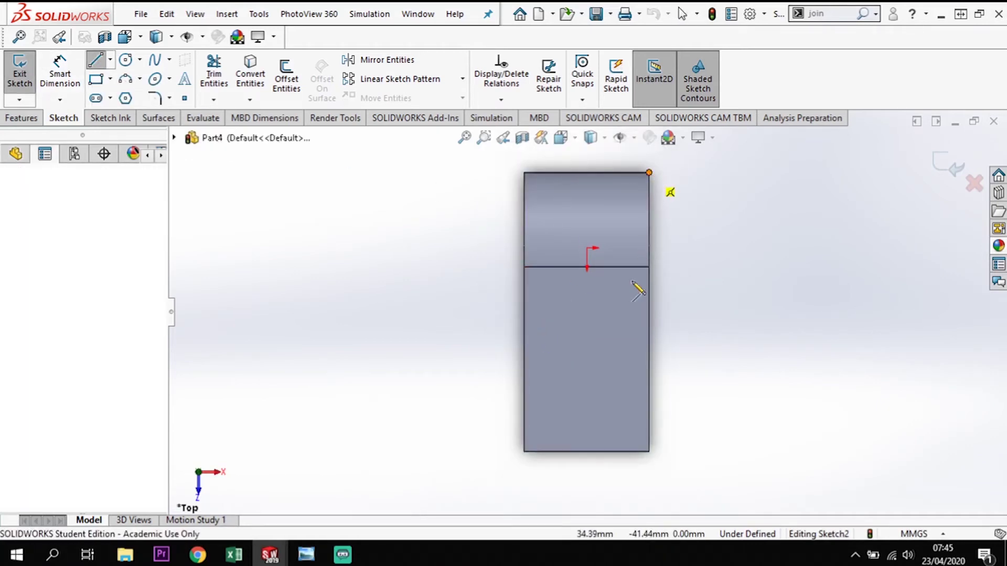
{"action": "left_click", "coordinate": [619, 417]}
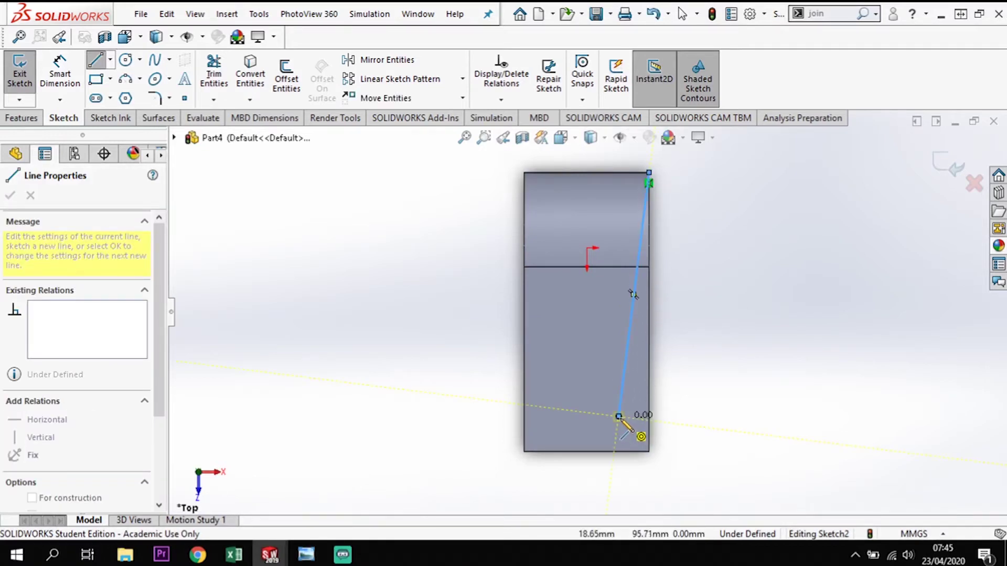
{"action": "double_click", "coordinate": [619, 417]}
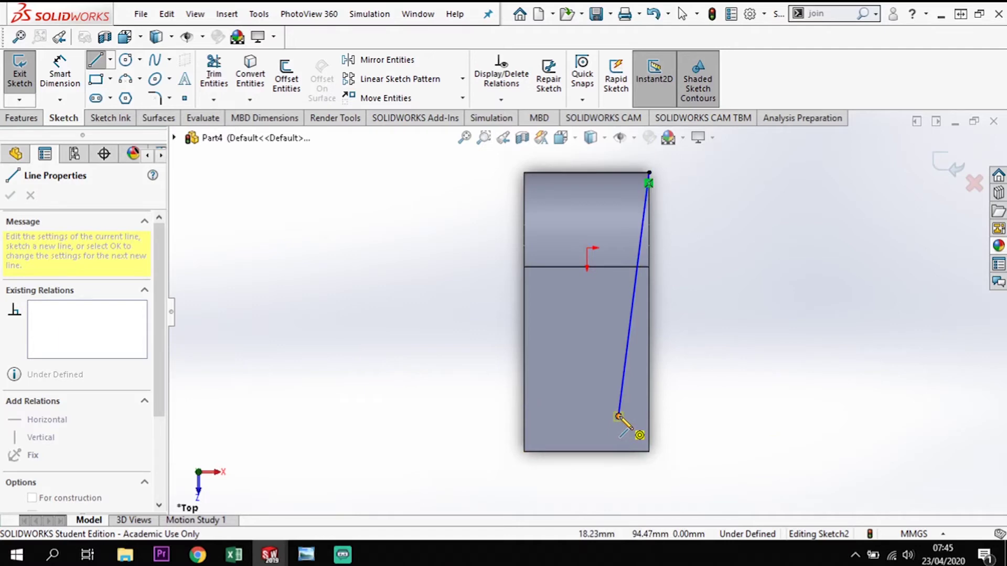
{"action": "left_click", "coordinate": [619, 416]}
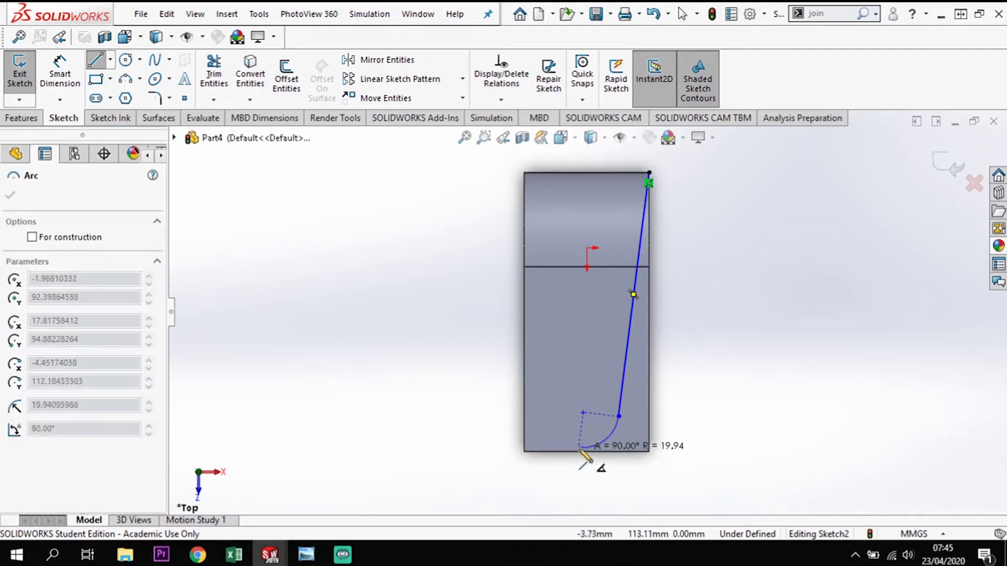
{"action": "left_click", "coordinate": [557, 418]}
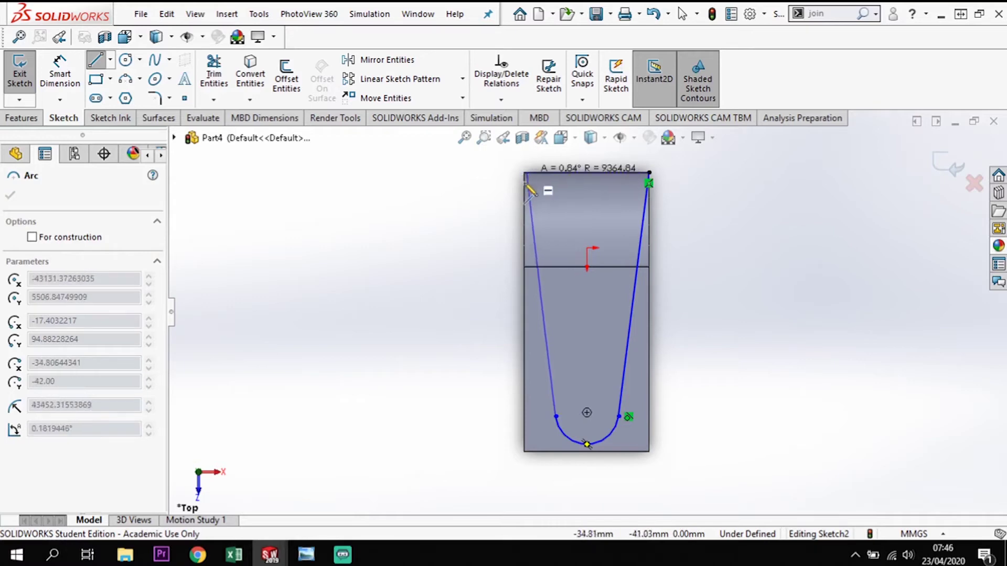
{"action": "scroll", "coordinate": [532, 194], "scroll_direction": "down", "scroll_amount": 2}
{"action": "scroll", "coordinate": [540, 206], "scroll_direction": "up", "scroll_amount": 2}
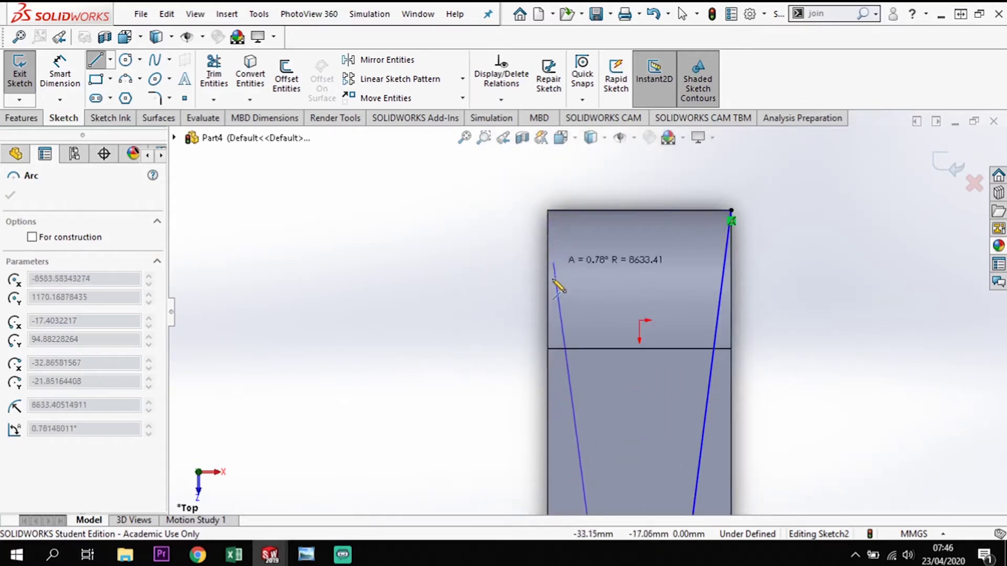
{"action": "scroll", "coordinate": [567, 275], "scroll_direction": "up", "scroll_amount": 3}
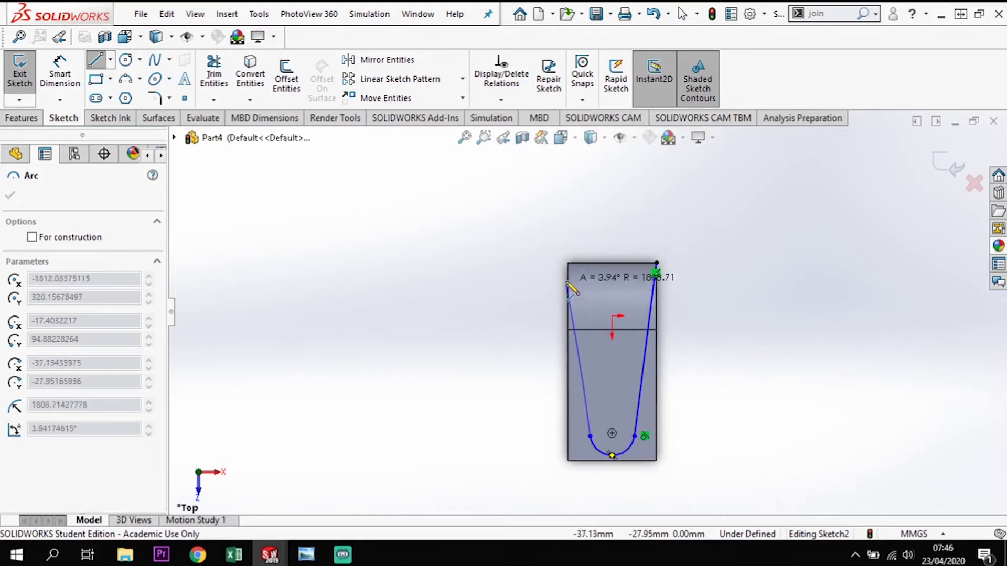
{"action": "key", "text": "Escape"}
Step: Sketch a slanted line from the arc's free end to the half ring's far left corner and close the profile with a horizontal line
{"action": "key", "text": "l"}
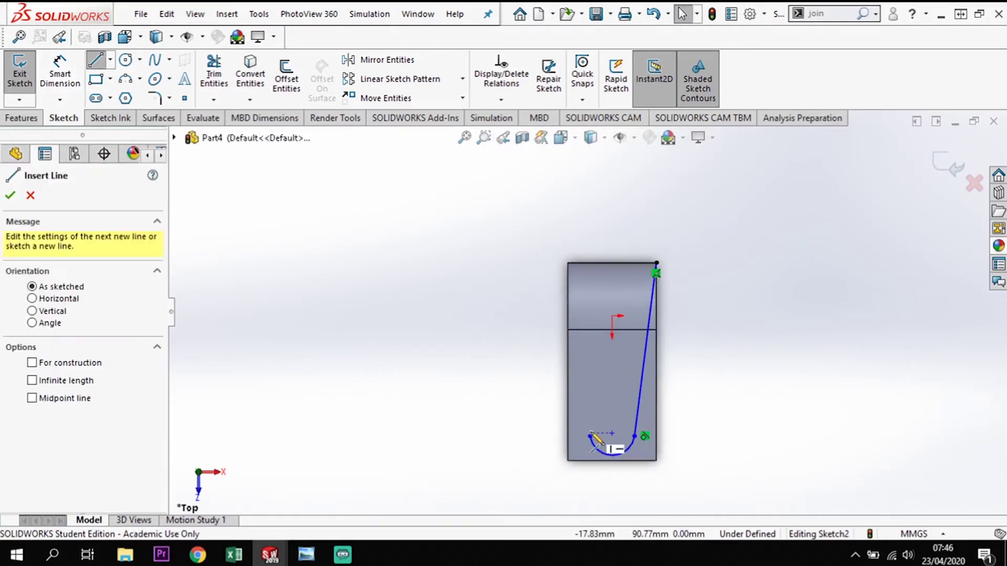
{"action": "left_click", "coordinate": [590, 436]}
{"action": "left_click", "coordinate": [568, 263]}
{"action": "left_click", "coordinate": [657, 262]}
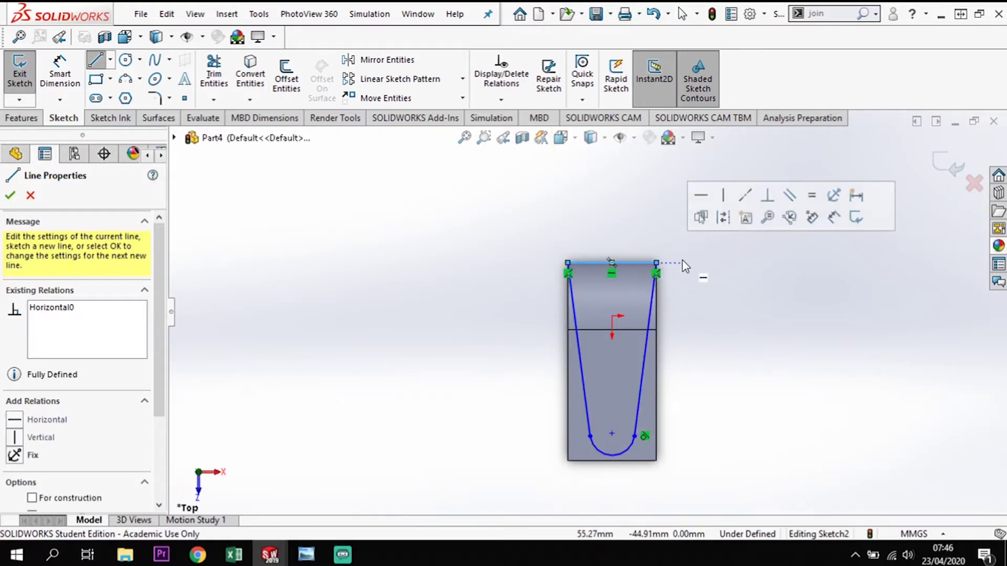
{"action": "key", "text": "Escape"}
{"action": "key", "text": "Escape"}
{"action": "scroll", "coordinate": [616, 385], "scroll_direction": "down", "scroll_amount": 3}
{"action": "scroll", "coordinate": [622, 403], "scroll_direction": "up", "scroll_amount": 1}
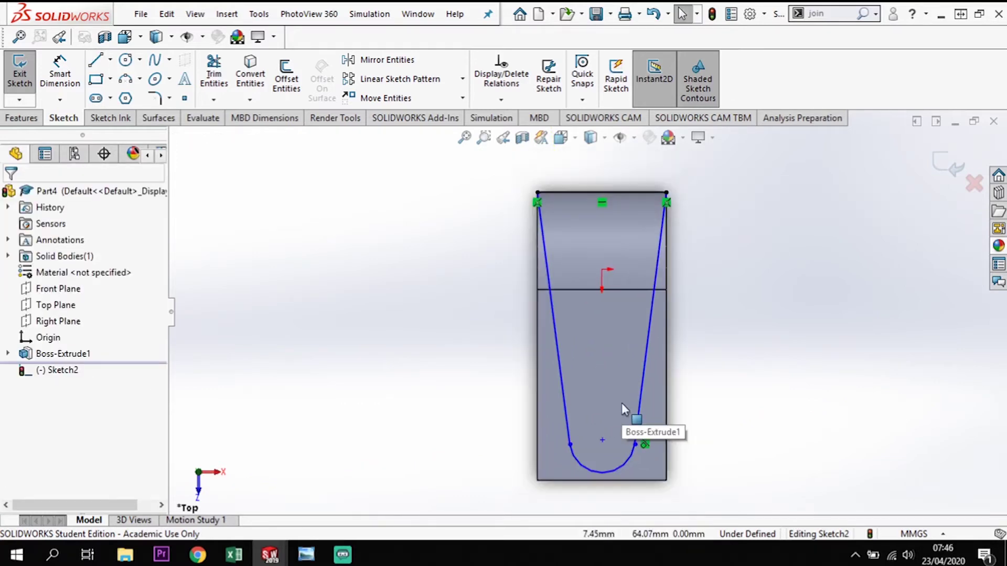
Step: Add a Horizontal relation between the two endpoints of the rounded end's arc
{"action": "left_click", "coordinate": [571, 444]}
{"action": "left_click", "coordinate": [637, 445]}
{"action": "left_click", "coordinate": [638, 446], "text": "ctrl"}
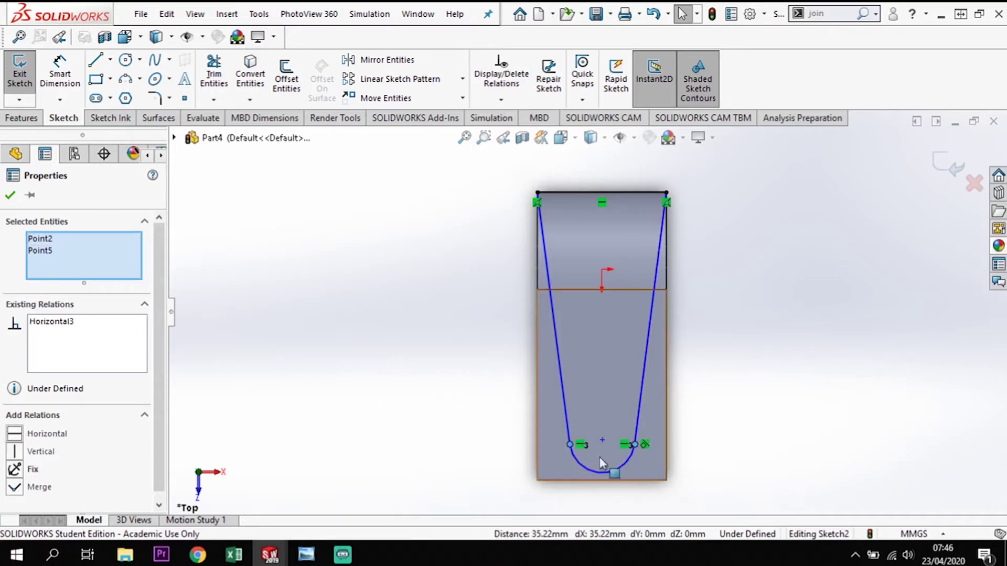
Step: Try a Horizontal relation between the rounded end arc's centre point and its endpoint on the left slanted line
{"action": "key", "text": "Escape"}
{"action": "left_click", "coordinate": [602, 440]}
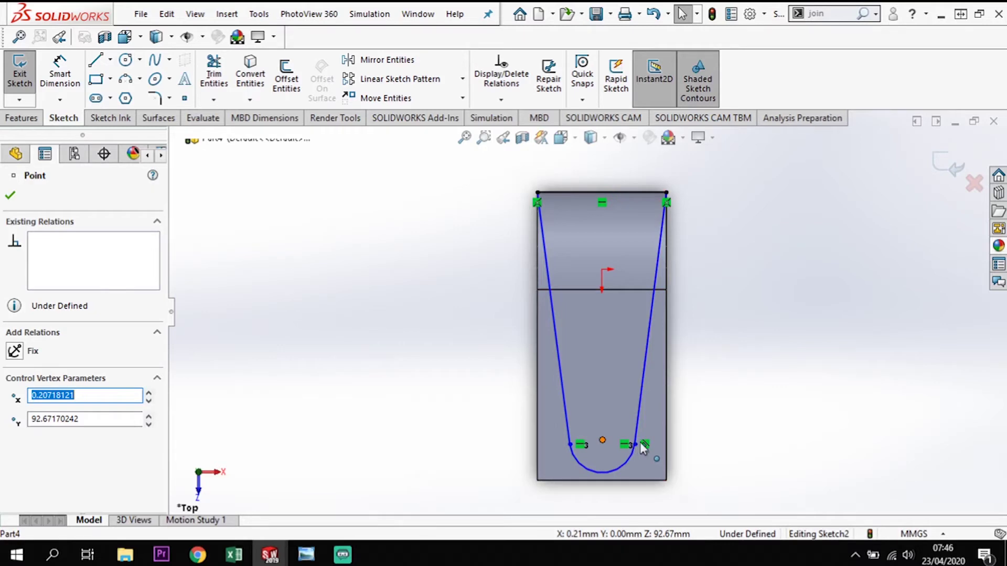
{"action": "left_click", "coordinate": [571, 445], "text": "ctrl"}
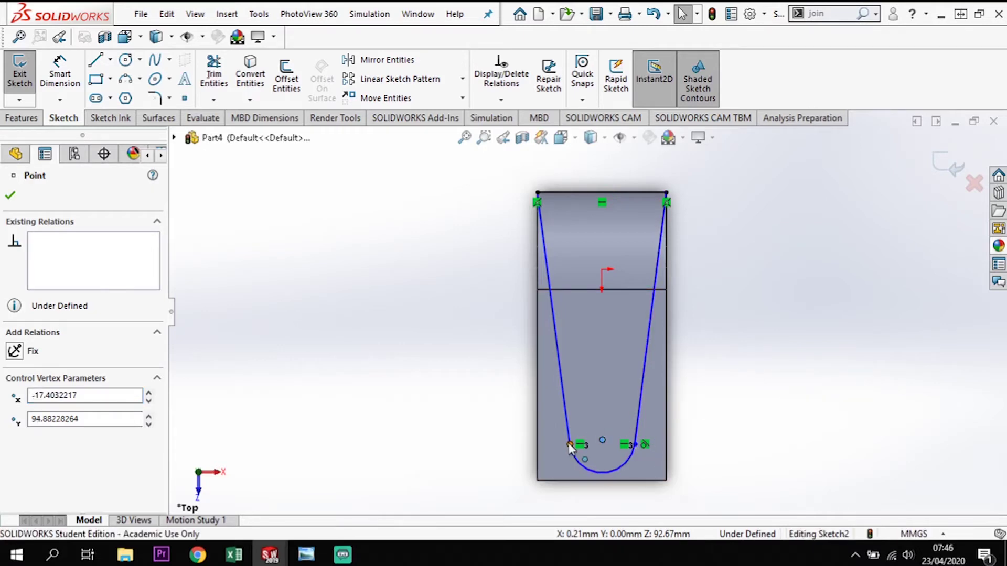
{"action": "left_click", "coordinate": [14, 435]}
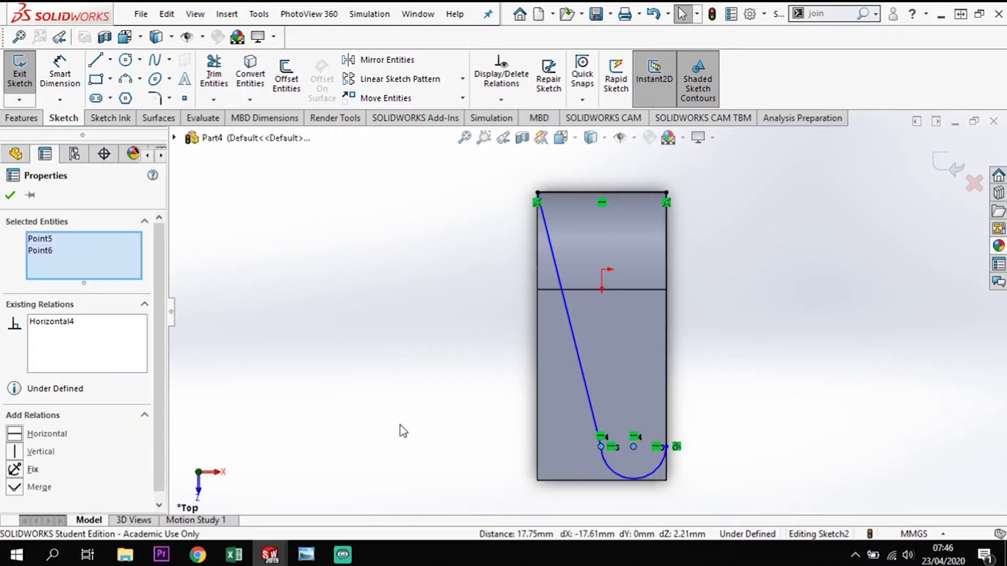
Step: Remove the Horizontal relation between the arc's centre point and its left endpoint
{"action": "left_click", "coordinate": [733, 446]}
{"action": "middle_click_drag", "start_coordinate": [733, 445], "coordinate": [724, 423]}
{"action": "key", "text": "Escape"}
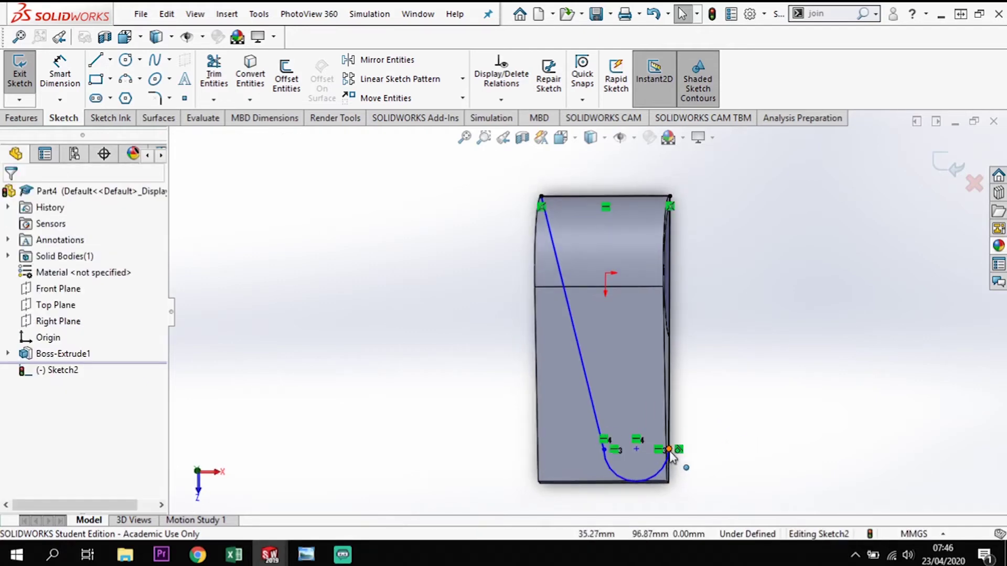
{"action": "left_click", "coordinate": [636, 449]}
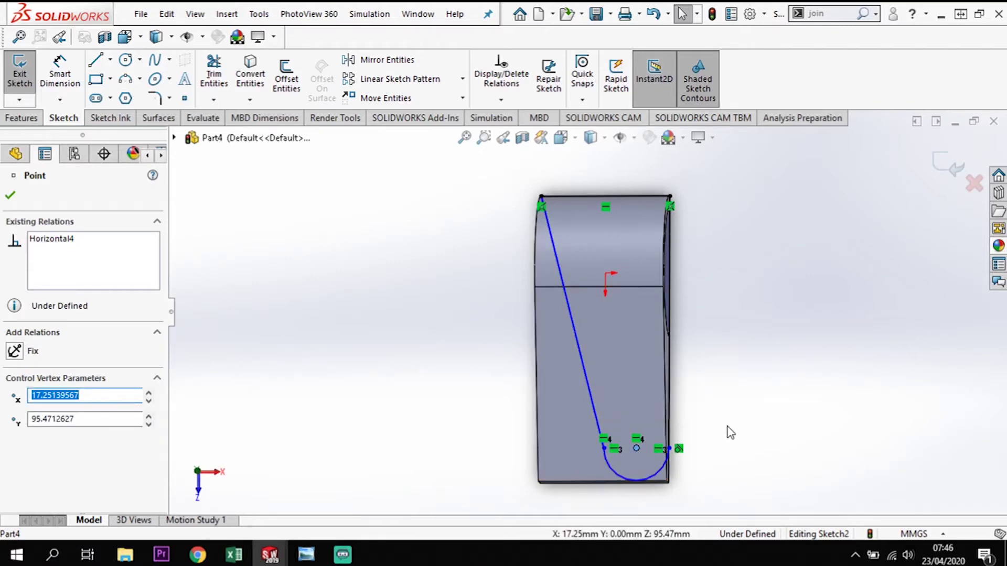
{"action": "key", "text": "ctrl+x"}
{"action": "left_click", "coordinate": [595, 275]}
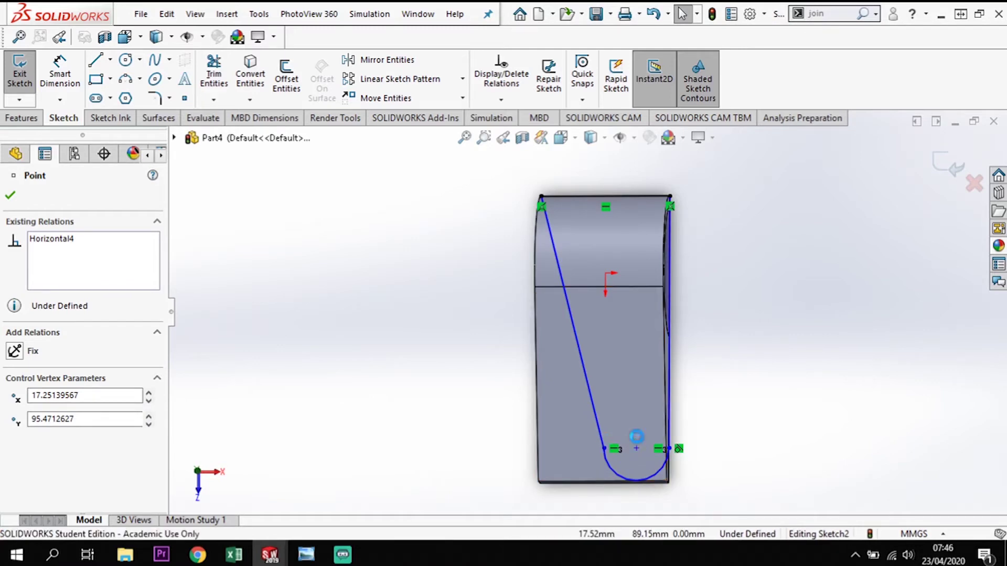
Step: Move the arc back toward the arm's centreline and make its midpoint coincident with the midpoint of the arm's end edge
{"action": "left_click_drag", "start_coordinate": [633, 450], "coordinate": [605, 458]}
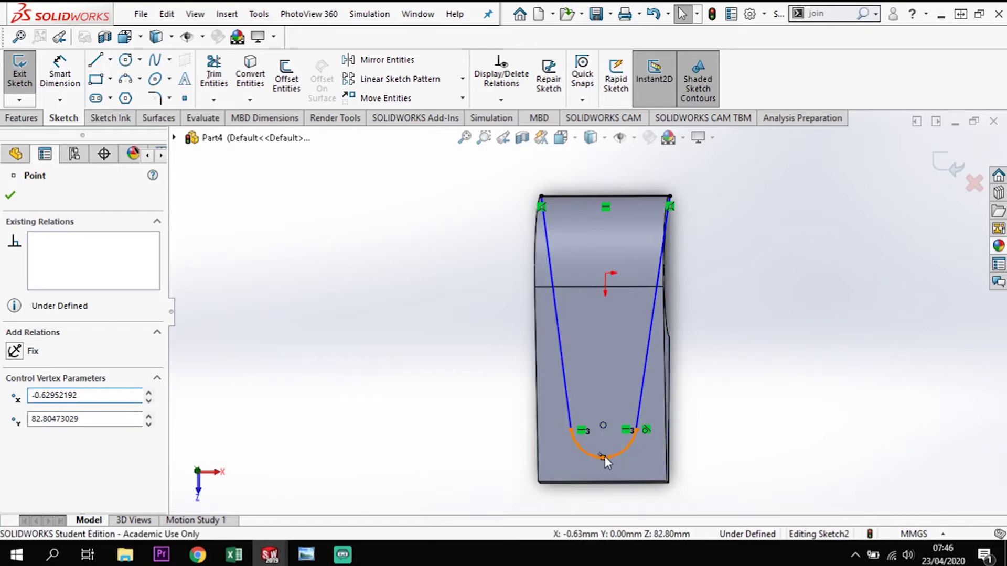
{"action": "left_click", "coordinate": [605, 457]}
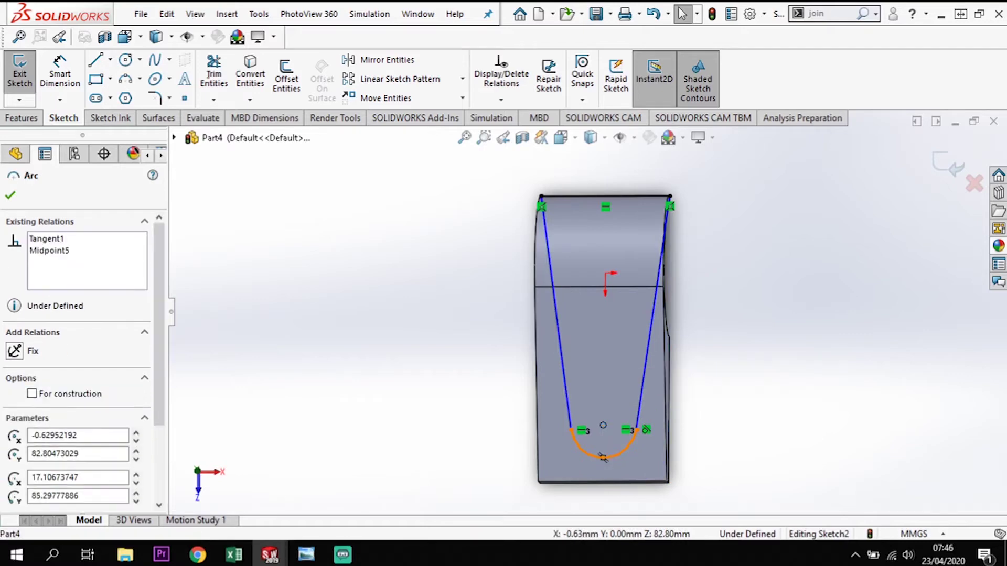
{"action": "left_click", "coordinate": [604, 483], "text": "ctrl"}
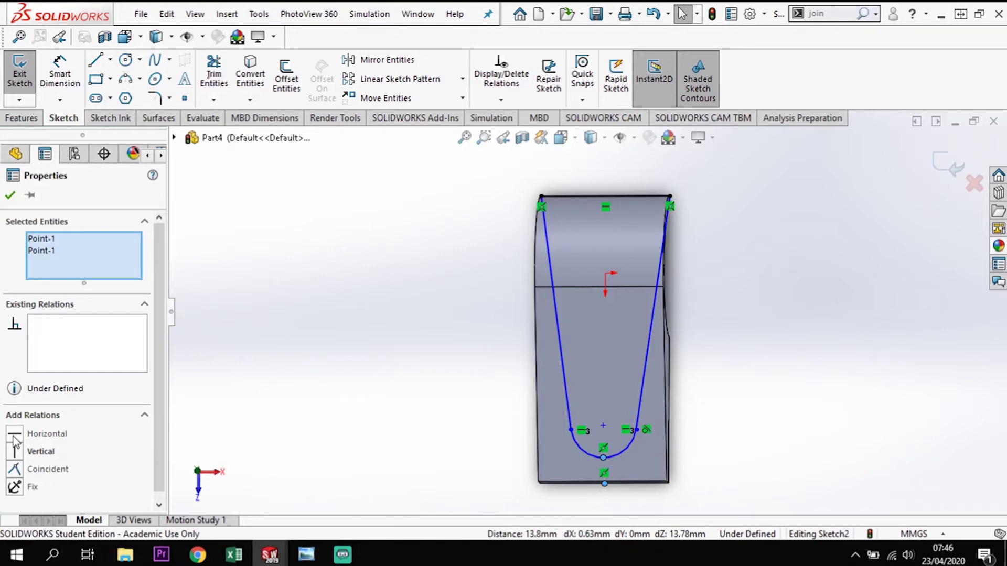
{"action": "left_click", "coordinate": [16, 469]}
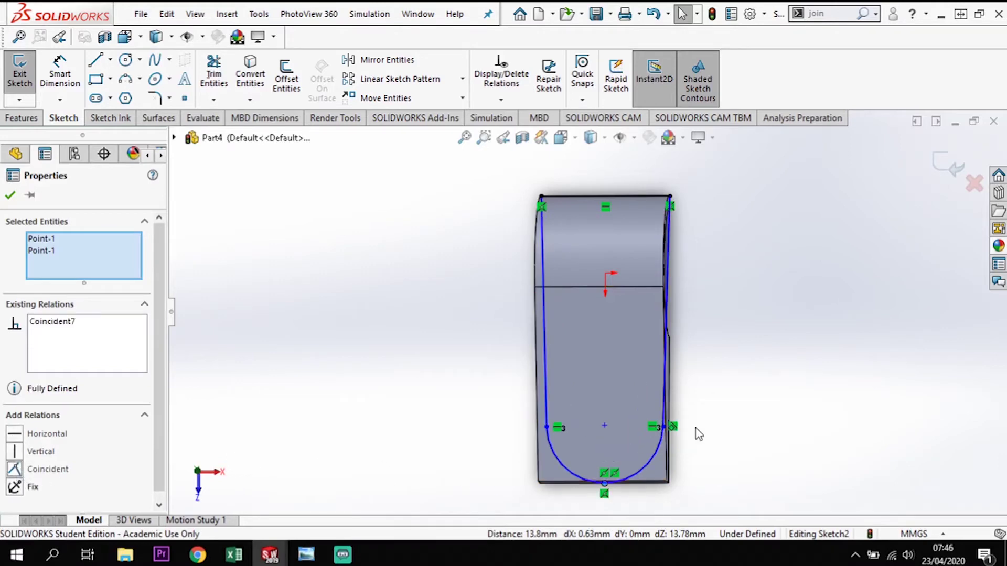
Step: Dimension the rounded end's arc with a radius of 14.5 mm
{"action": "scroll", "coordinate": [696, 433], "scroll_direction": "up", "scroll_amount": 1}
{"action": "left_click", "coordinate": [62, 79]}
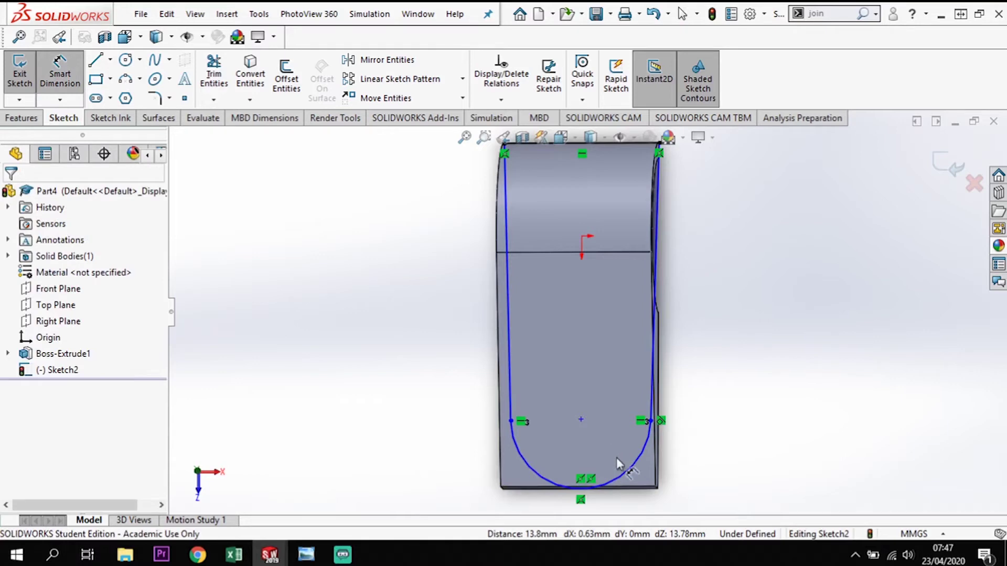
{"action": "left_click", "coordinate": [593, 402]}
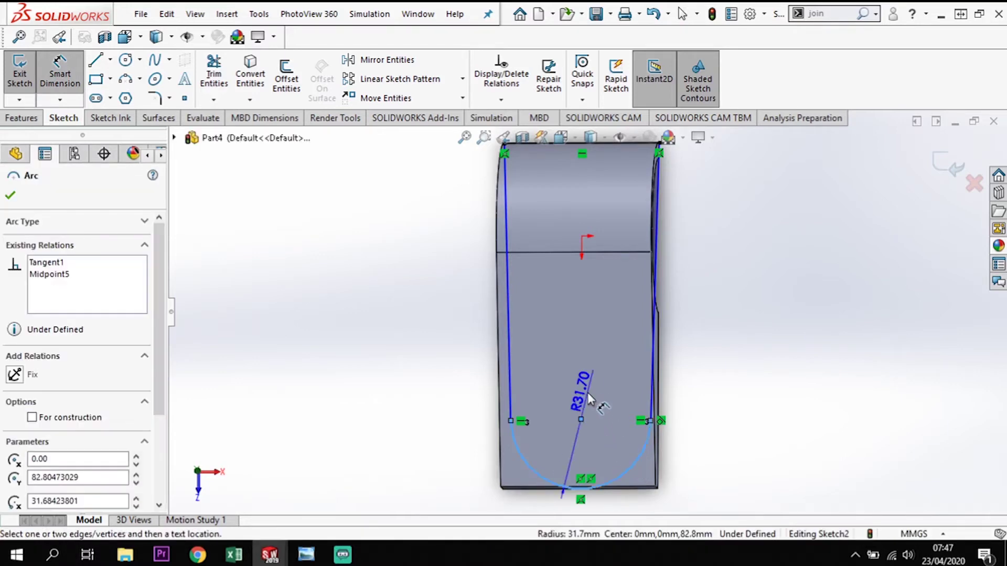
{"action": "left_click", "coordinate": [601, 402]}
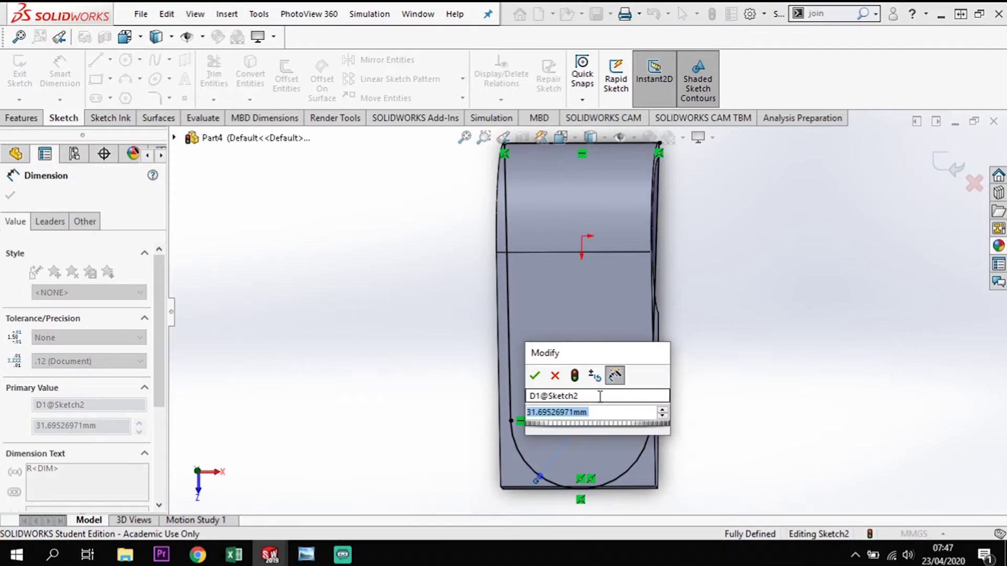
{"action": "type", "text": "14.5"}
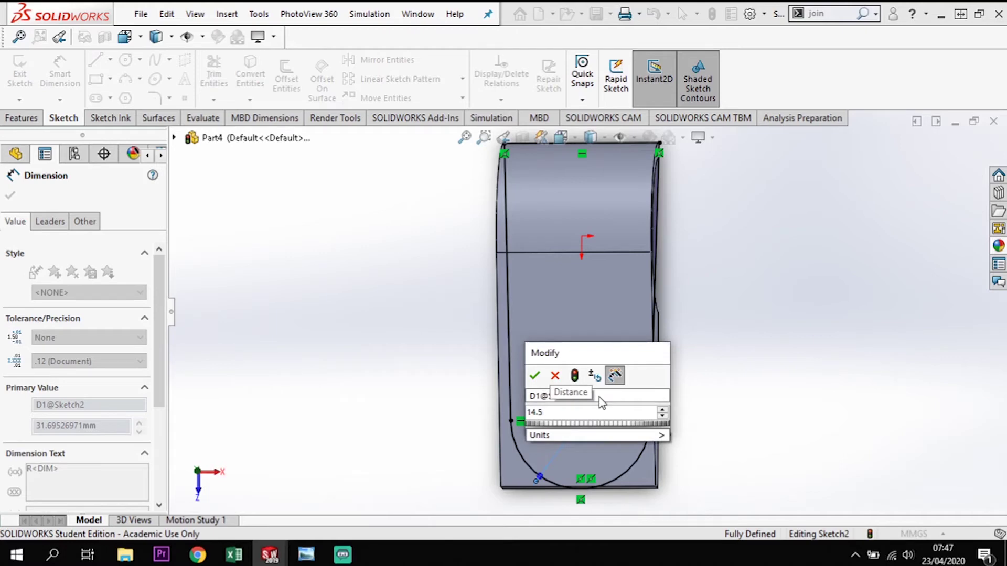
{"action": "key", "text": "Return"}
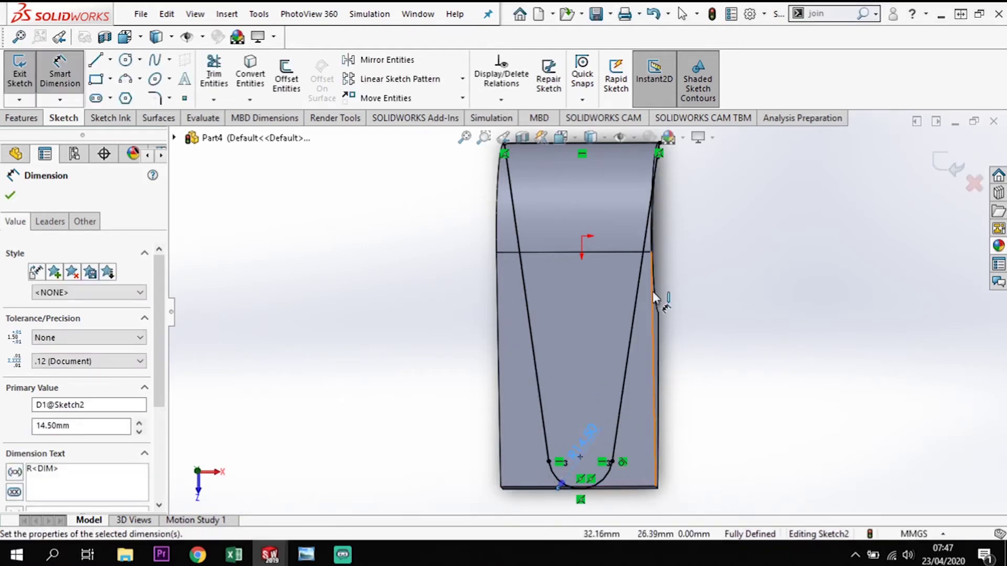
Step: Create a Blind 70 mm Extruded Cut from the tapered outline with the side to cut flipped, removing the material outside it
{"action": "middle_click_drag", "start_coordinate": [723, 353], "coordinate": [725, 282]}
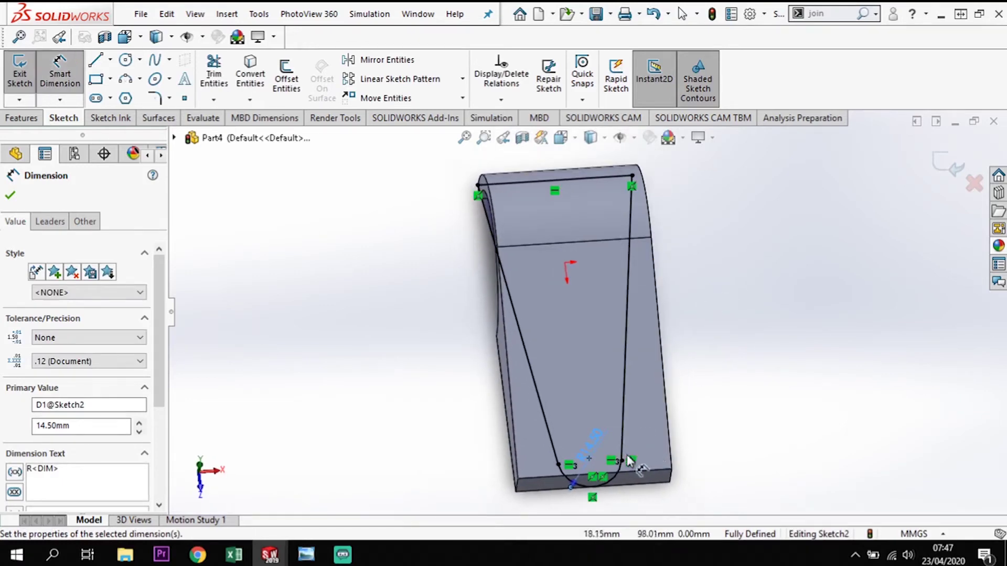
{"action": "middle_click_drag", "start_coordinate": [535, 418], "coordinate": [639, 450]}
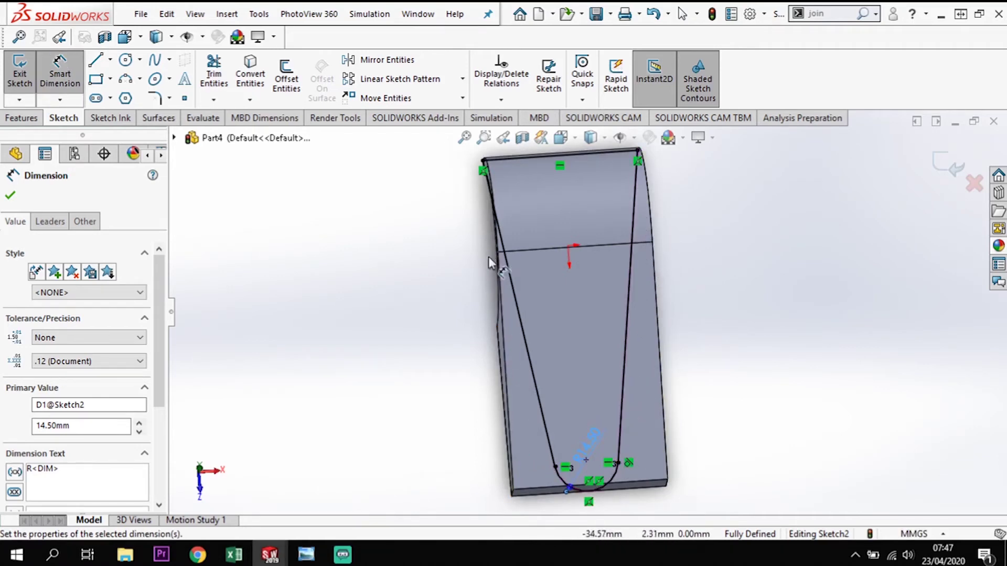
{"action": "left_click", "coordinate": [21, 117]}
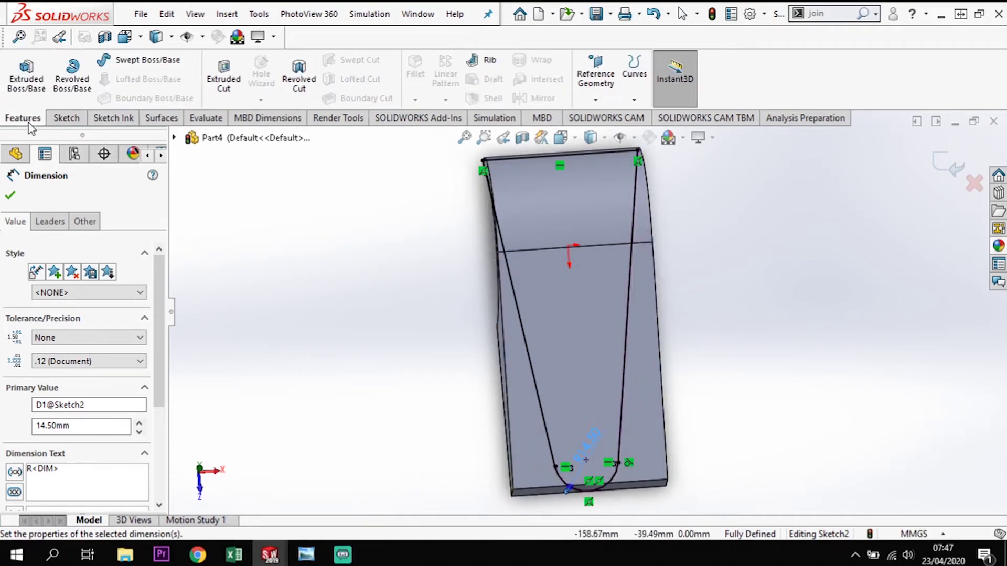
{"action": "left_click", "coordinate": [211, 85]}
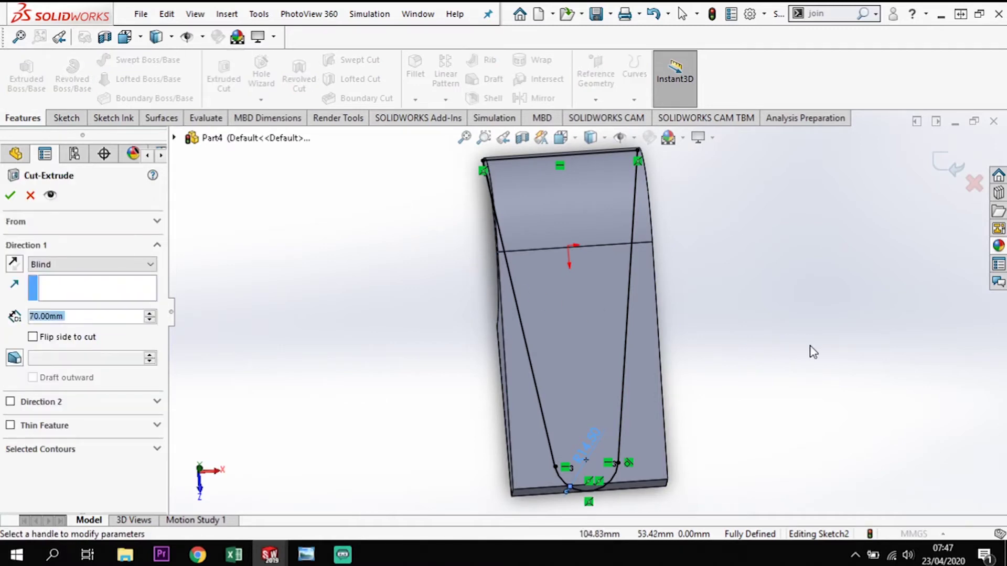
{"action": "mouse_move", "coordinate": [801, 360]}
{"action": "middle_mouse_down"}
{"action": "mouse_move", "coordinate": [837, 325]}
{"action": "mouse_move", "coordinate": [733, 219]}
{"action": "middle_mouse_up"}
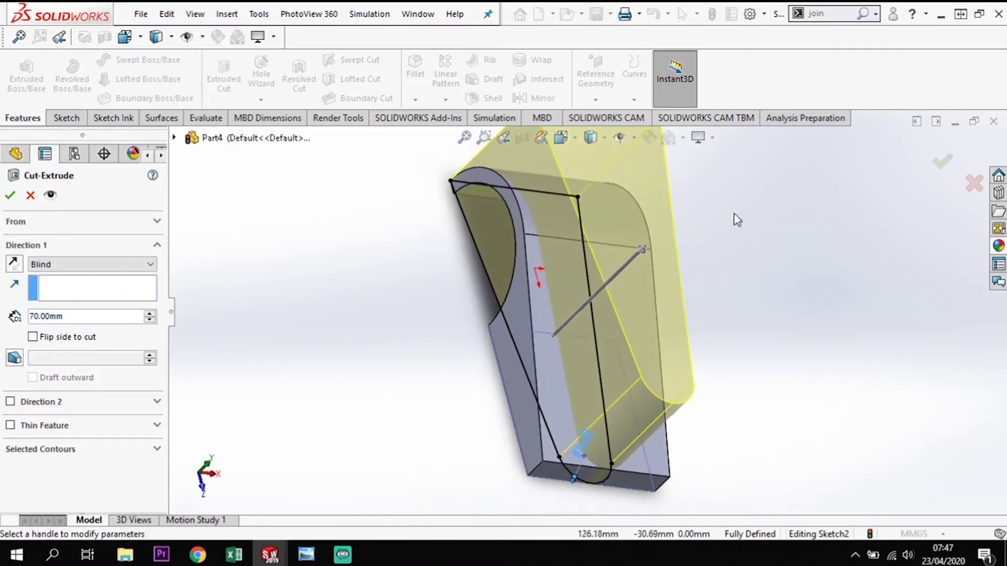
{"action": "left_click", "coordinate": [33, 337]}
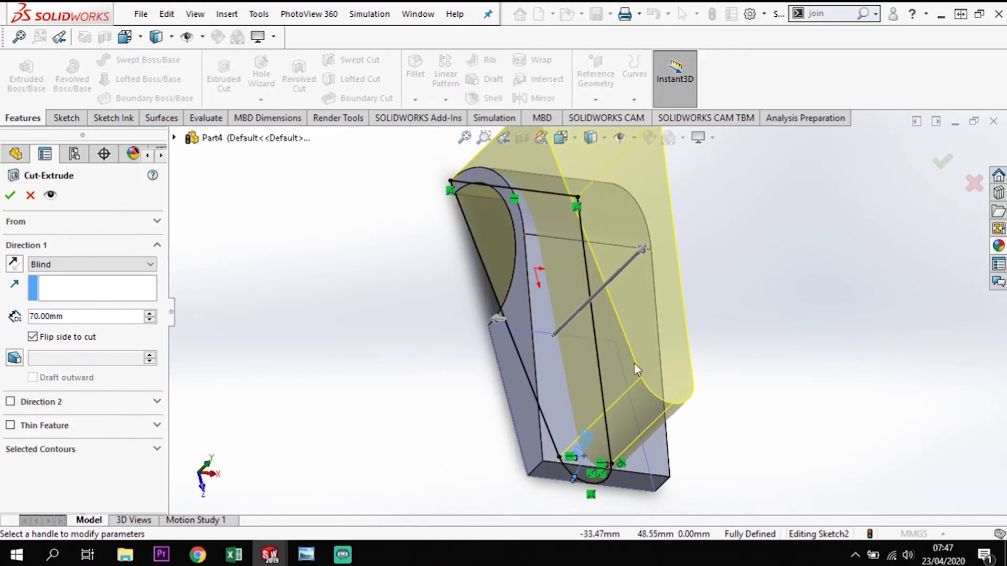
{"action": "mouse_move", "coordinate": [483, 422]}
{"action": "middle_mouse_down"}
{"action": "mouse_move", "coordinate": [466, 423]}
{"action": "mouse_move", "coordinate": [490, 368]}
{"action": "middle_mouse_up"}
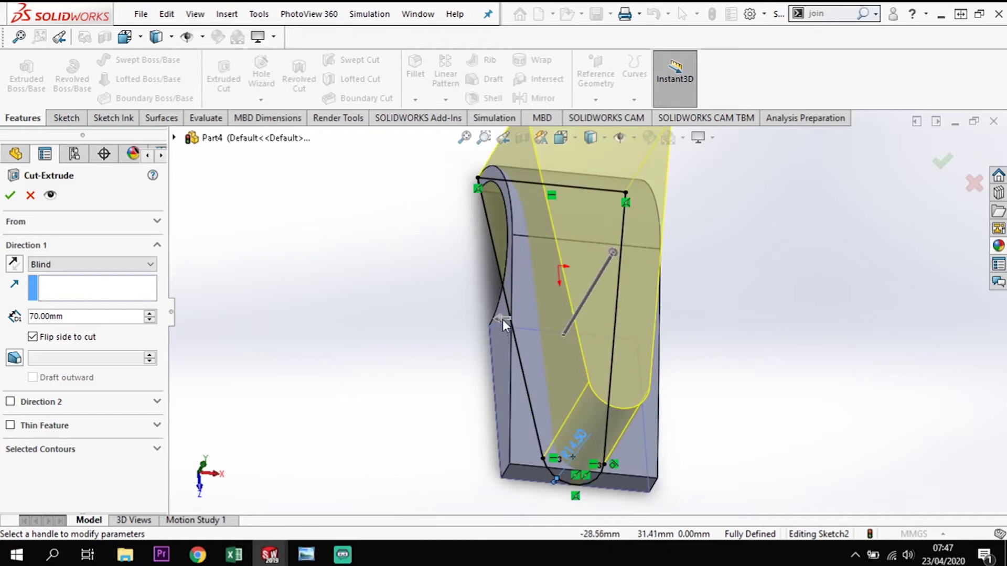
{"action": "left_click", "coordinate": [10, 196]}
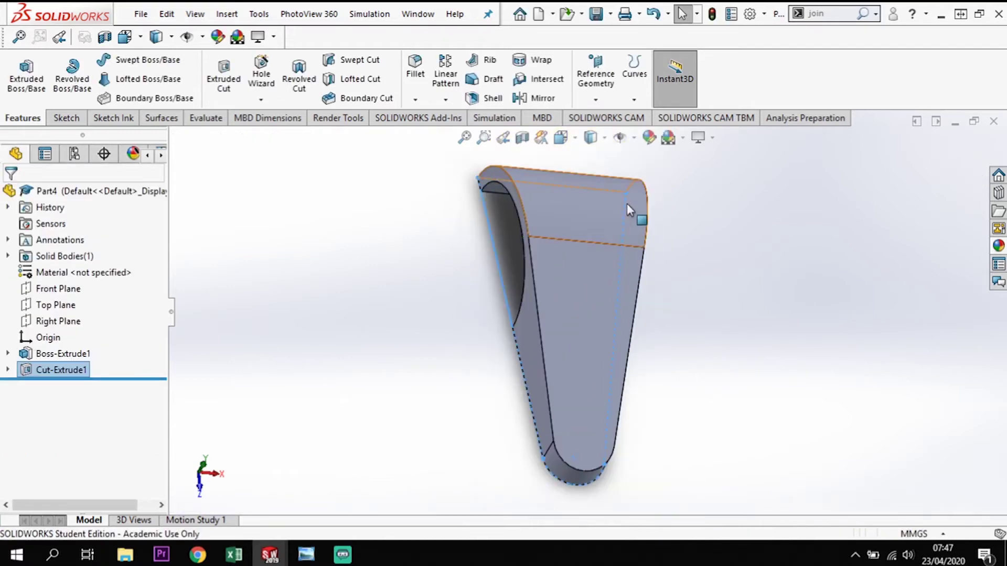
Step: Start a Draft with a 7-degree angle and the arm's flat underside face as the neutral plane
{"action": "left_click", "coordinate": [745, 440]}
{"action": "middle_click_drag", "start_coordinate": [762, 446], "coordinate": [711, 421]}
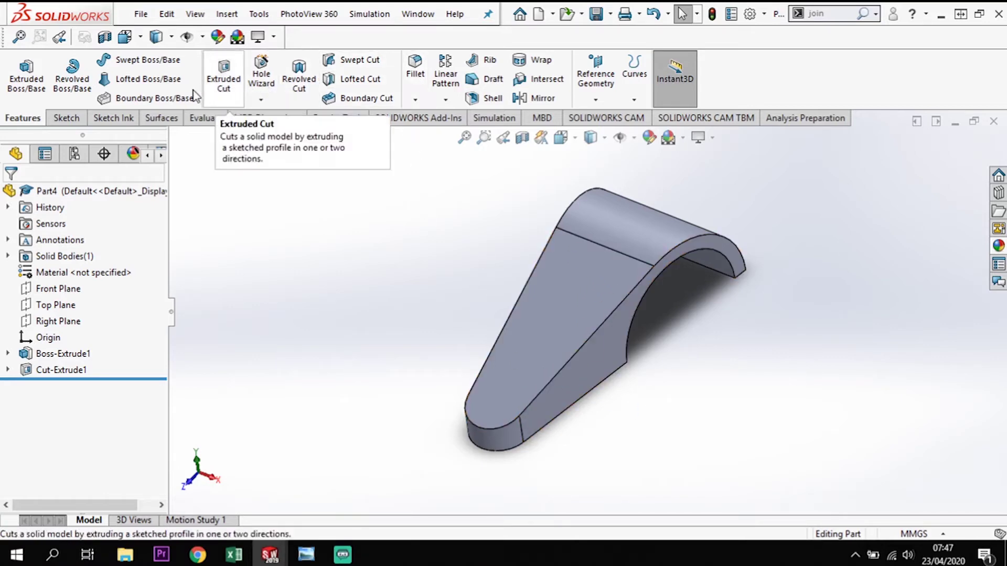
{"action": "left_click", "coordinate": [492, 82]}
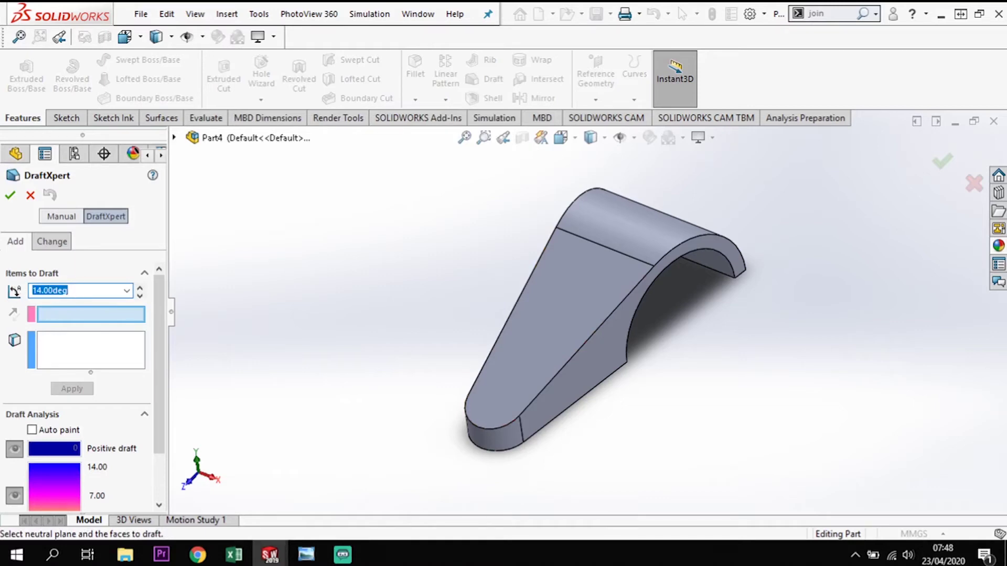
{"action": "left_click", "coordinate": [79, 317]}
{"action": "middle_click_drag", "start_coordinate": [645, 469], "coordinate": [584, 366]}
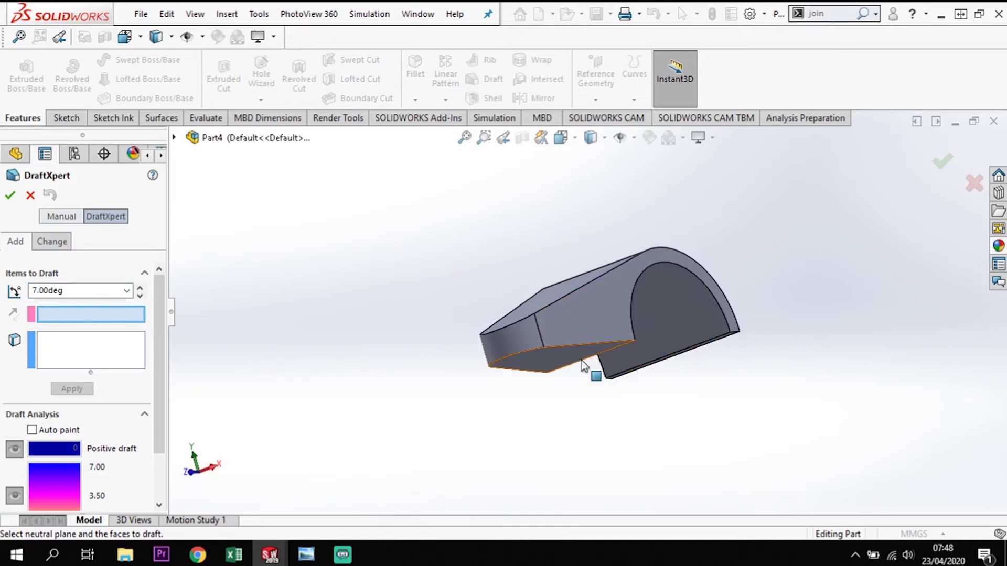
{"action": "left_click", "coordinate": [575, 360]}
{"action": "middle_click_drag", "start_coordinate": [570, 419], "coordinate": [572, 493]}
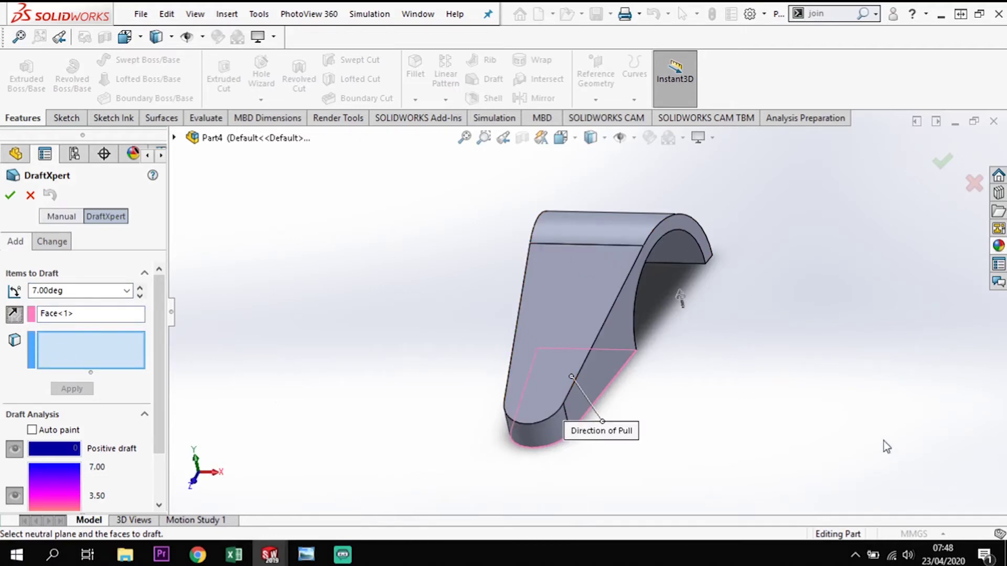
Step: Choose both tapered side faces and the rounded end face as the faces to draft and complete the Draft
{"action": "left_click", "coordinate": [623, 347]}
{"action": "left_click", "coordinate": [527, 433]}
{"action": "middle_click_drag", "start_coordinate": [423, 450], "coordinate": [524, 360]}
{"action": "left_click", "coordinate": [540, 349]}
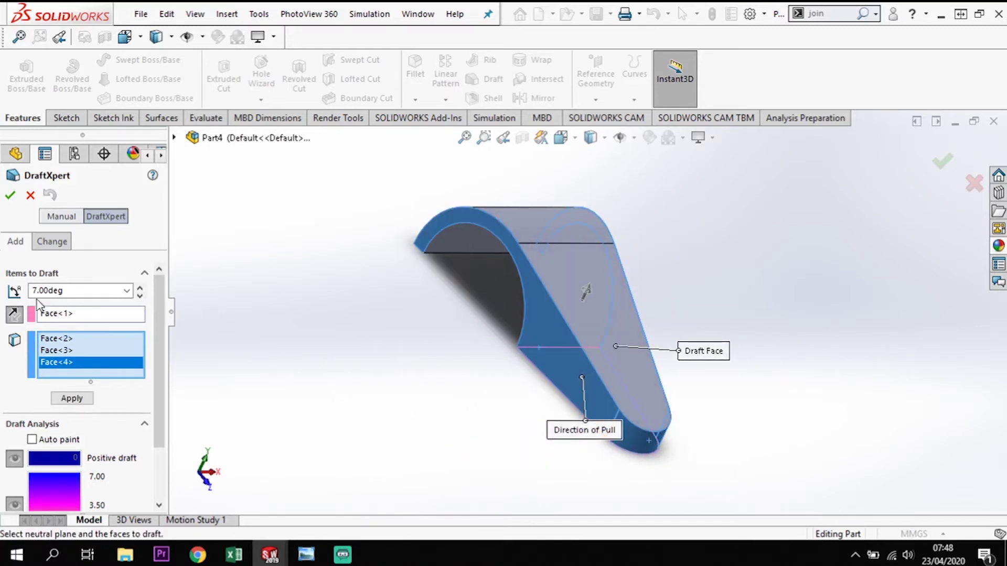
{"action": "left_click", "coordinate": [11, 197]}
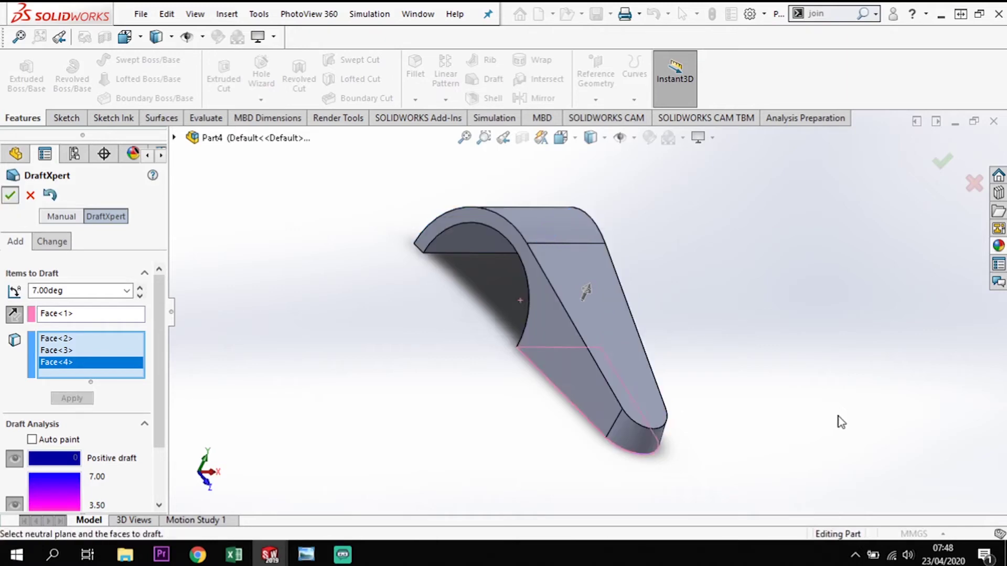
Step: Start a new sketch on the arm's flat underside face
{"action": "middle_click_drag", "start_coordinate": [854, 405], "coordinate": [812, 353]}
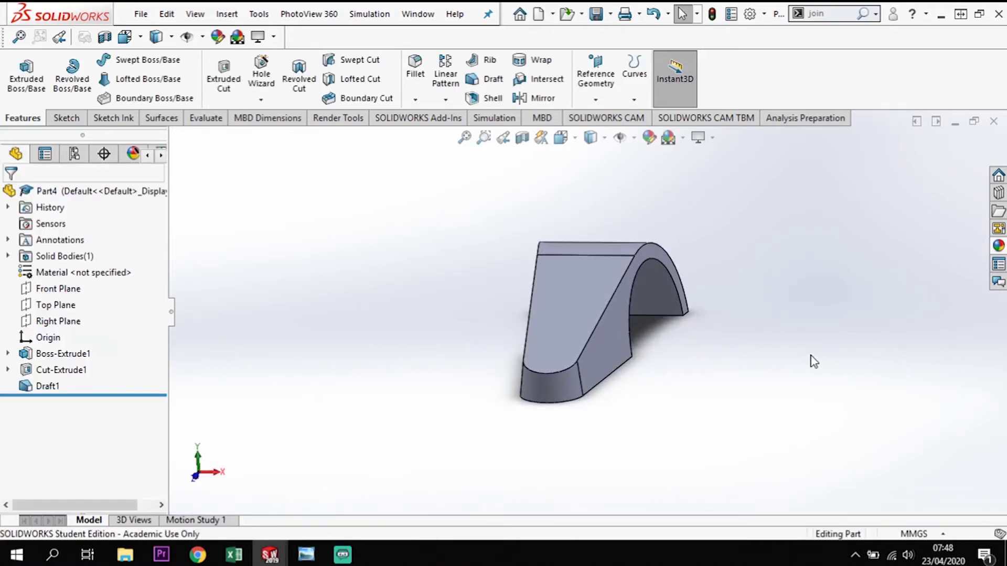
{"action": "key", "text": "space"}
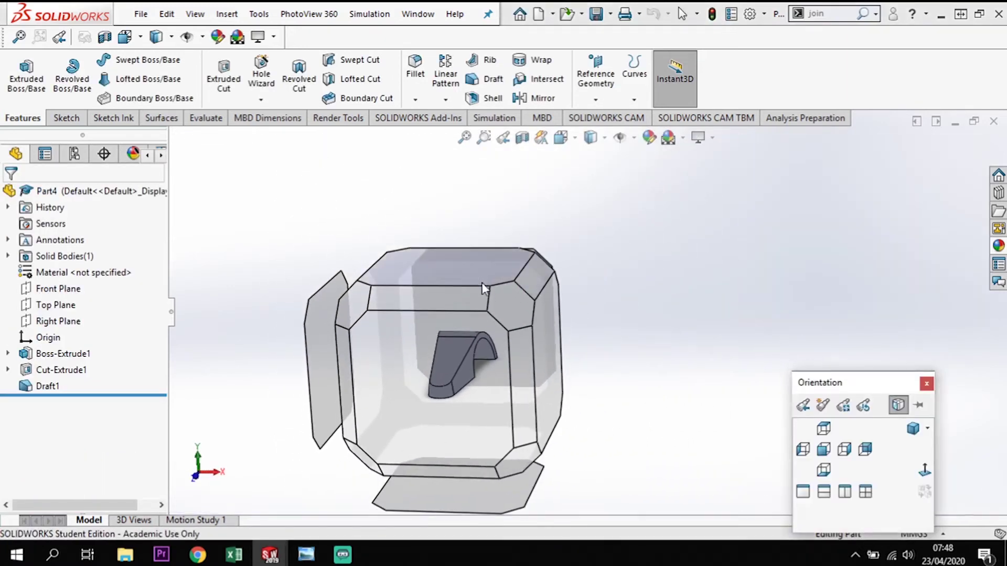
{"action": "left_click", "coordinate": [481, 282]}
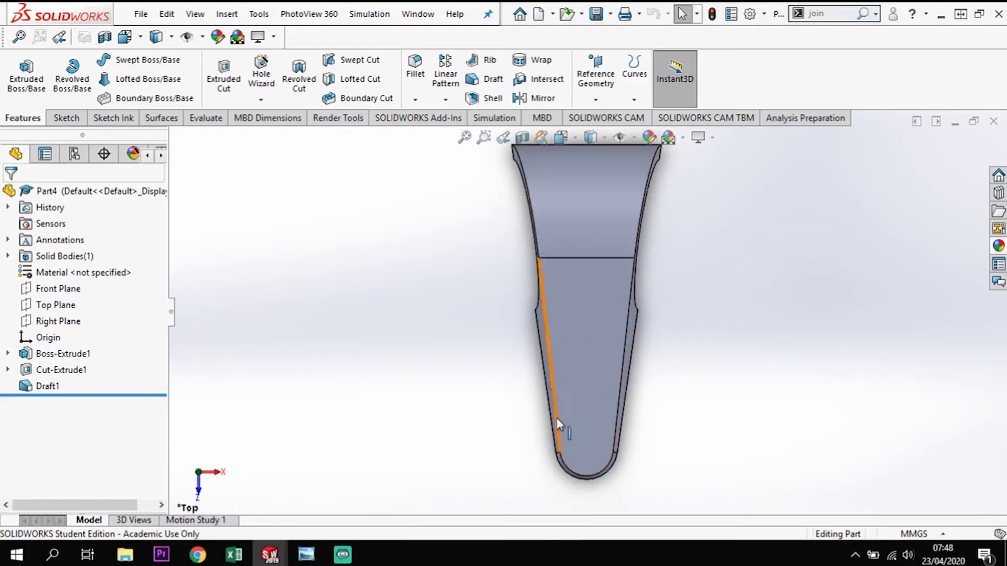
{"action": "middle_click_drag", "start_coordinate": [715, 452], "coordinate": [689, 384]}
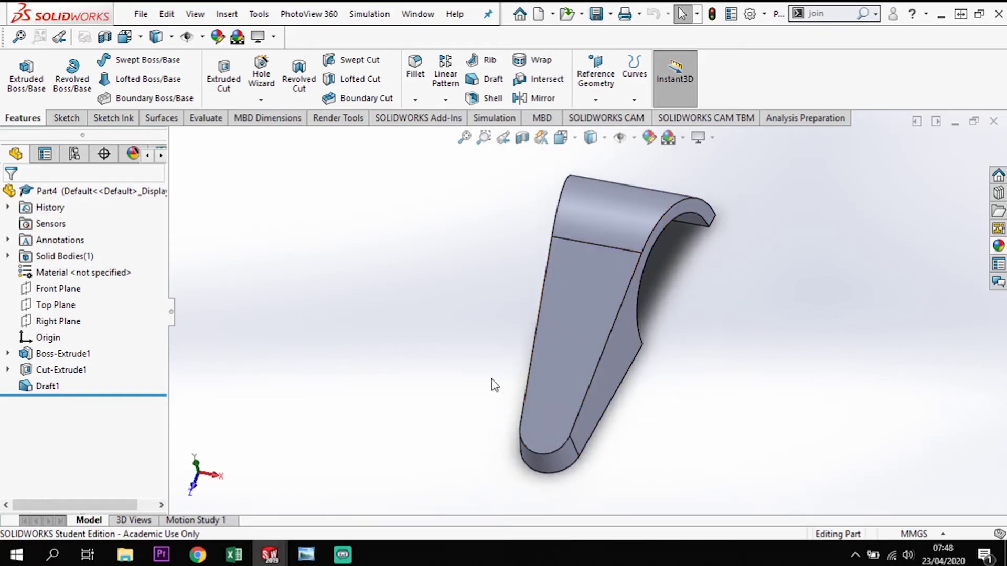
{"action": "middle_click_drag", "start_coordinate": [662, 398], "coordinate": [533, 398]}
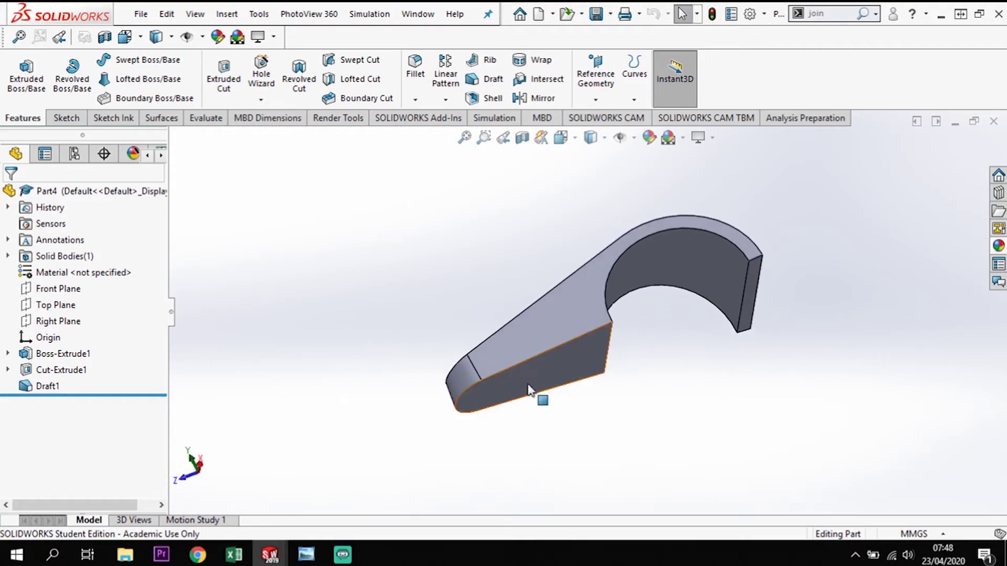
{"action": "left_click", "coordinate": [527, 379]}
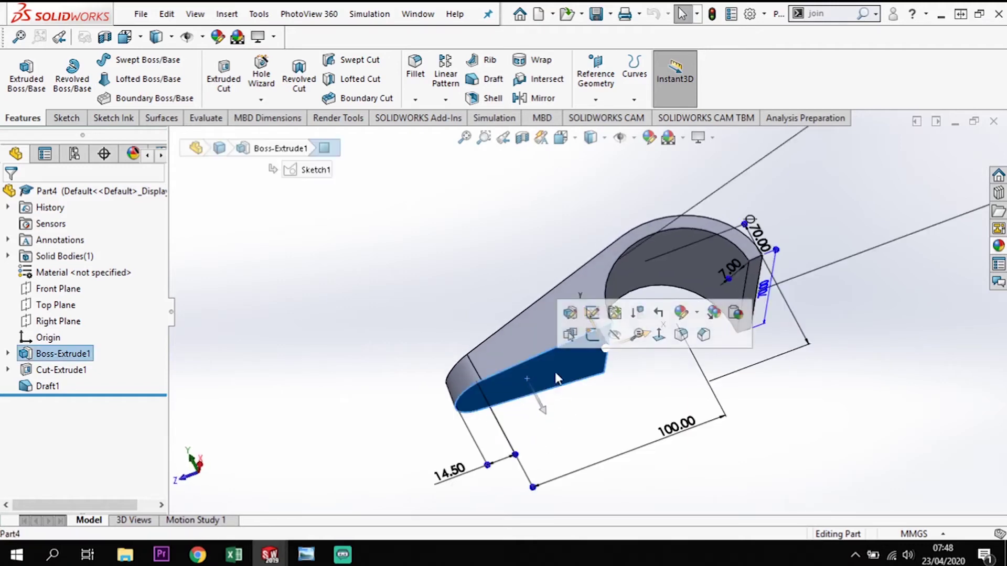
{"action": "left_click", "coordinate": [588, 336]}
Step: Draw a circle about 19 mm in diameter on the underside, centred on the rounded end's arc centre
{"action": "left_click", "coordinate": [126, 61]}
{"action": "middle_click_drag", "start_coordinate": [450, 388], "coordinate": [429, 291]}
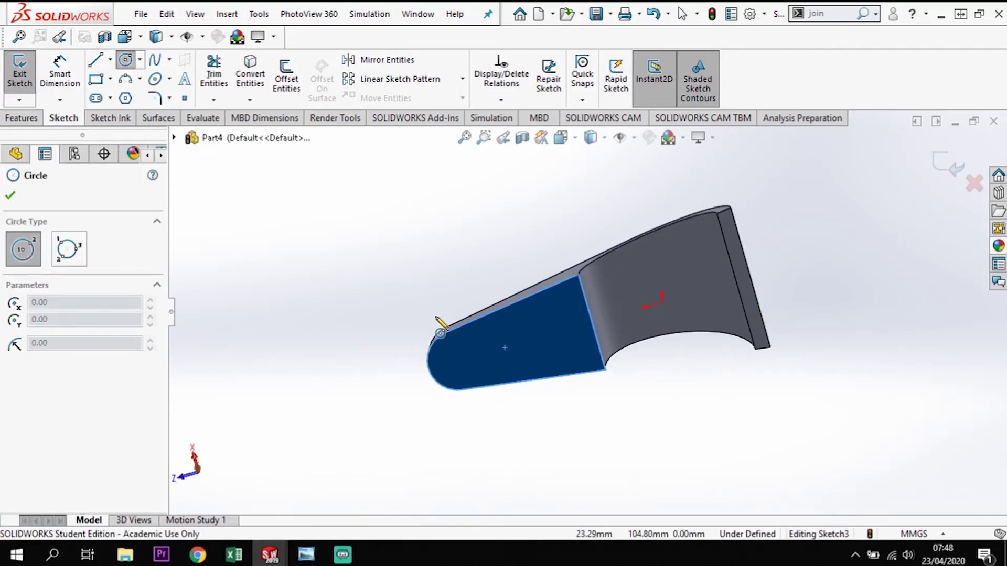
{"action": "key", "text": "space"}
{"action": "left_click", "coordinate": [472, 377]}
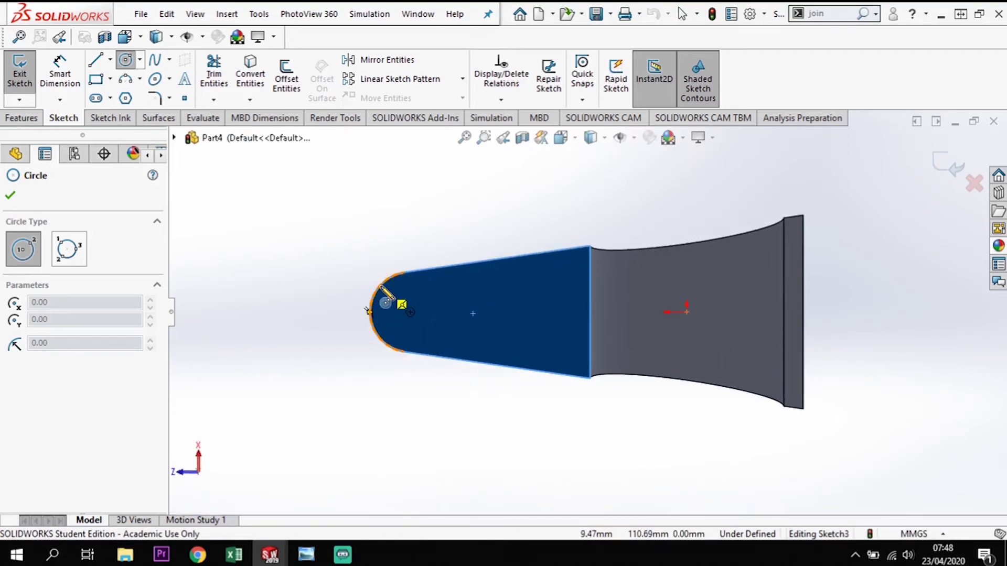
{"action": "left_click", "coordinate": [410, 313]}
{"action": "left_click", "coordinate": [435, 315]}
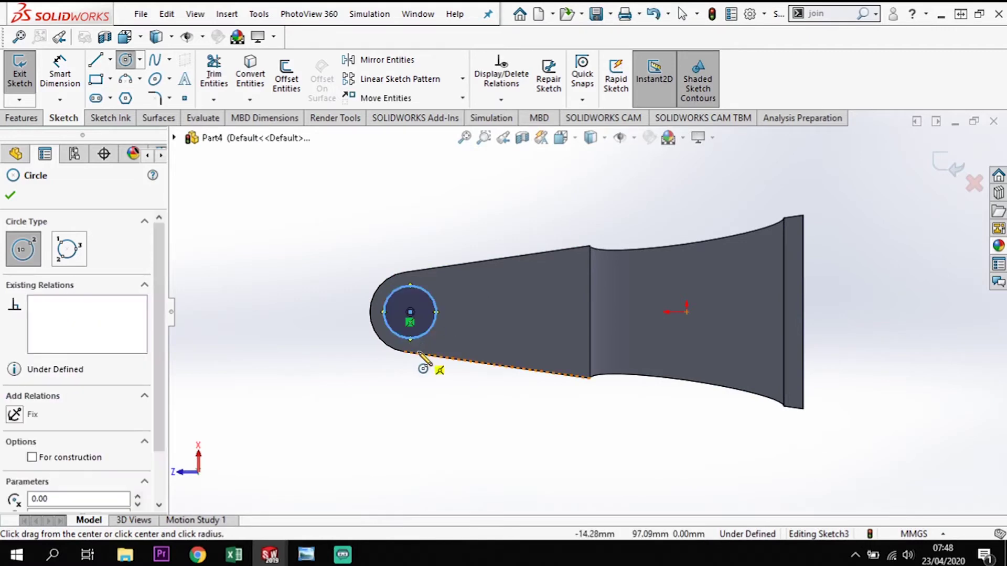
{"action": "key", "text": "Escape"}
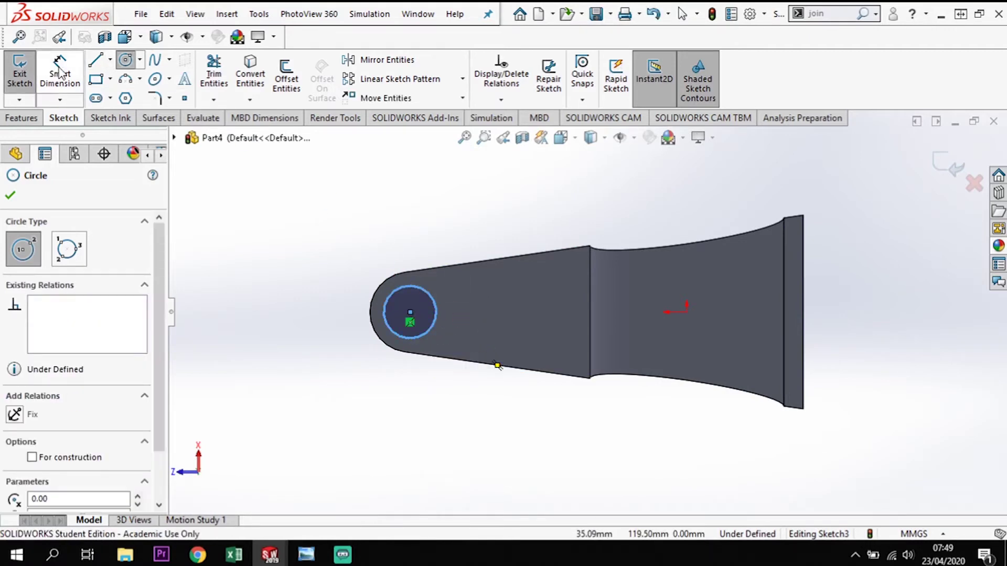
Step: Dimension the circle with a diameter of 15 mm
{"action": "left_click", "coordinate": [429, 292]}
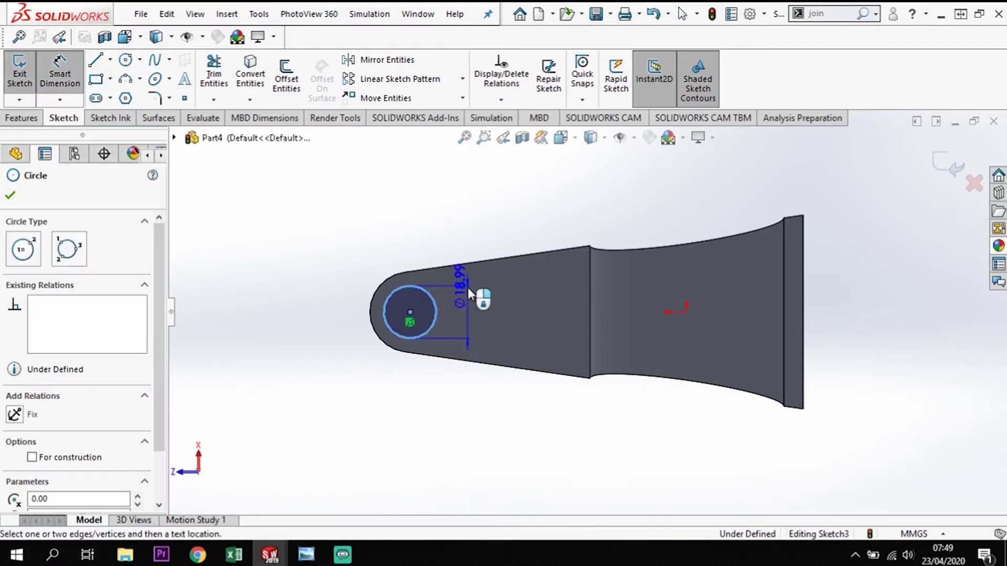
{"action": "left_click", "coordinate": [482, 307]}
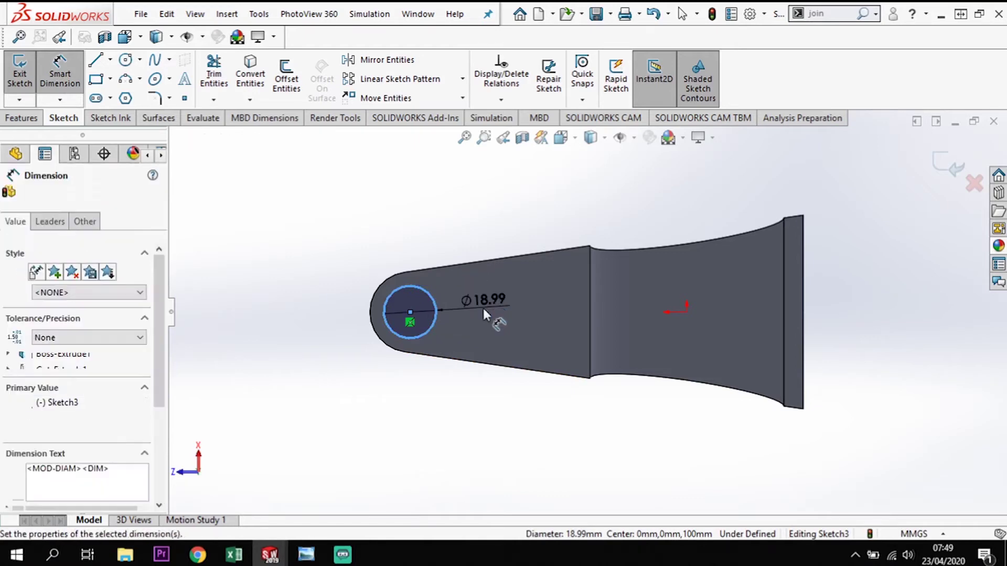
{"action": "type", "text": "15"}
{"action": "key", "text": "Return"}
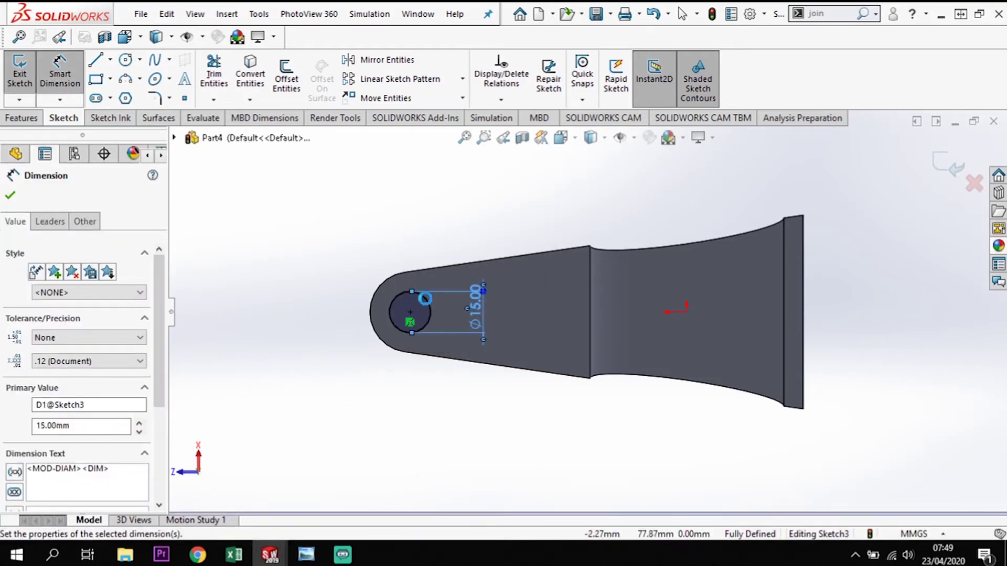
Step: Create an Extruded Cut from the 15 mm circle using Up To Surface, ending at the arm's sloped upper face
{"action": "left_click", "coordinate": [29, 121]}
{"action": "left_click", "coordinate": [215, 83]}
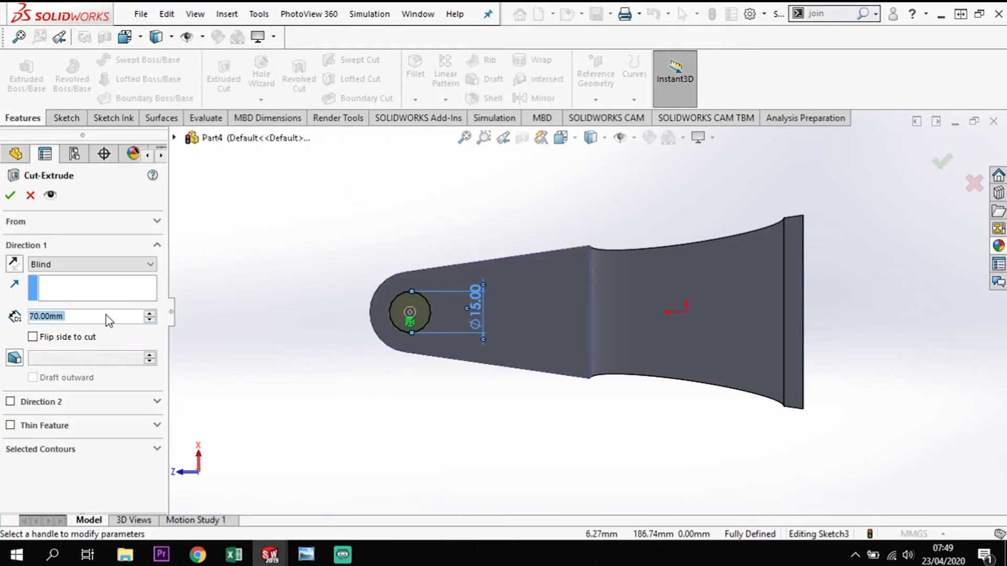
{"action": "left_click", "coordinate": [114, 265]}
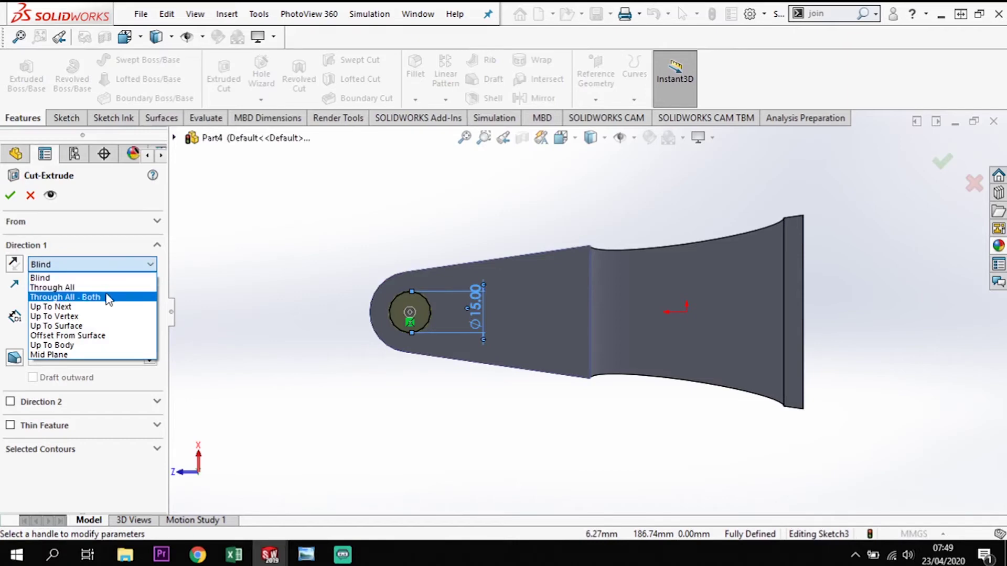
{"action": "left_click", "coordinate": [90, 324]}
{"action": "middle_click_drag", "start_coordinate": [355, 204], "coordinate": [462, 359]}
{"action": "left_click", "coordinate": [459, 359]}
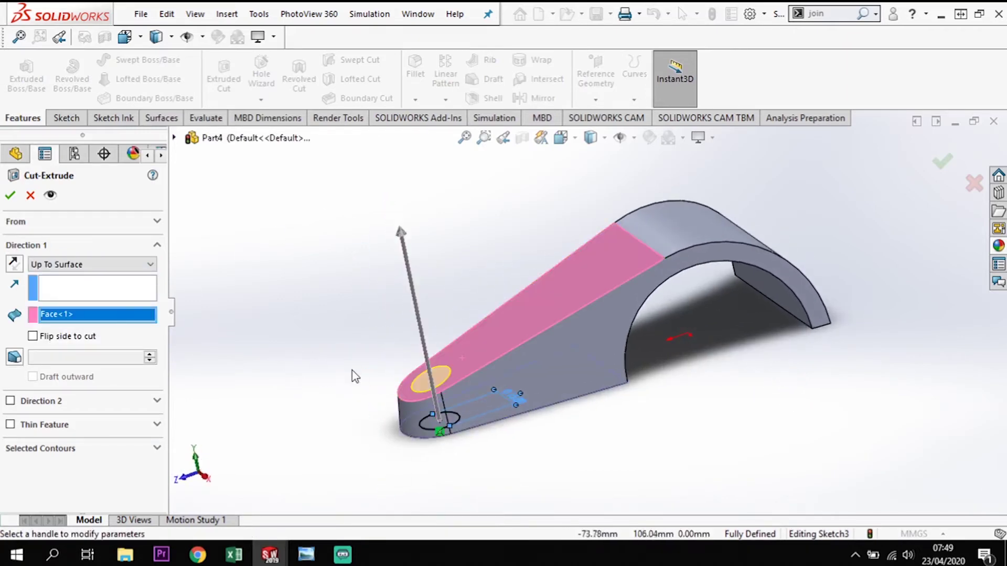
{"action": "left_click", "coordinate": [11, 197]}
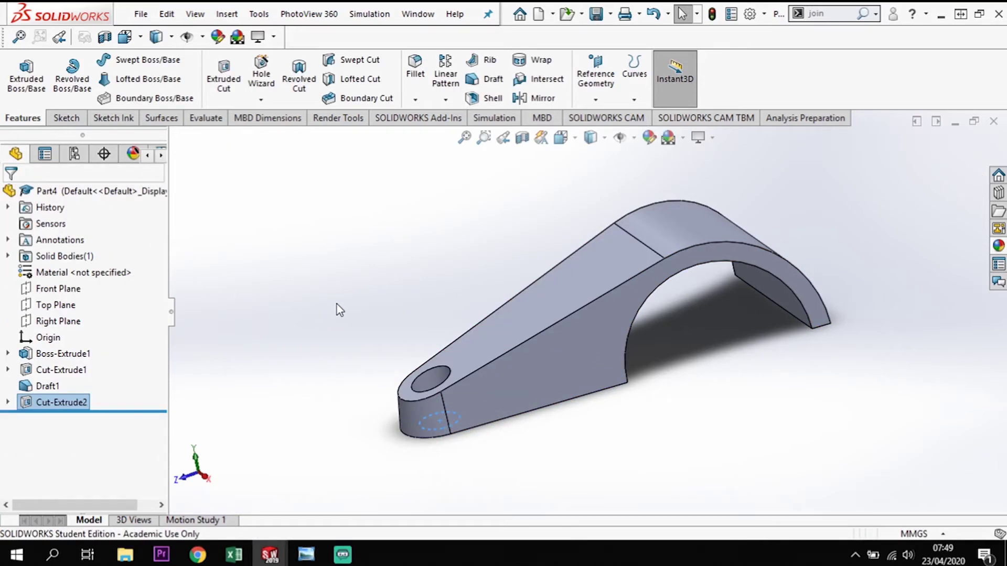
Step: Shell the part with a 7 mm thickness, removing the arm's sloped upper face
{"action": "middle_click_drag", "start_coordinate": [407, 296], "coordinate": [424, 331]}
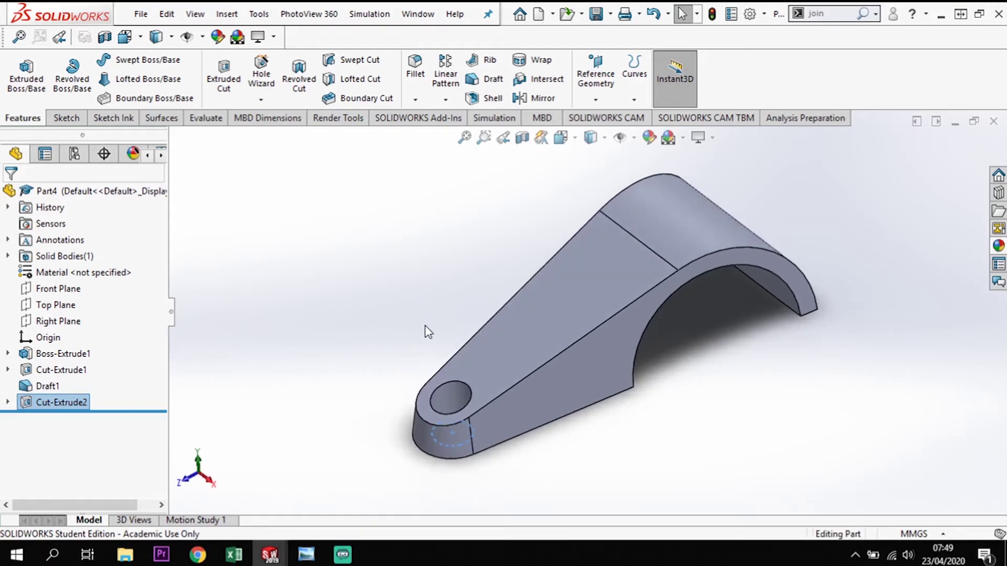
{"action": "left_click", "coordinate": [330, 315]}
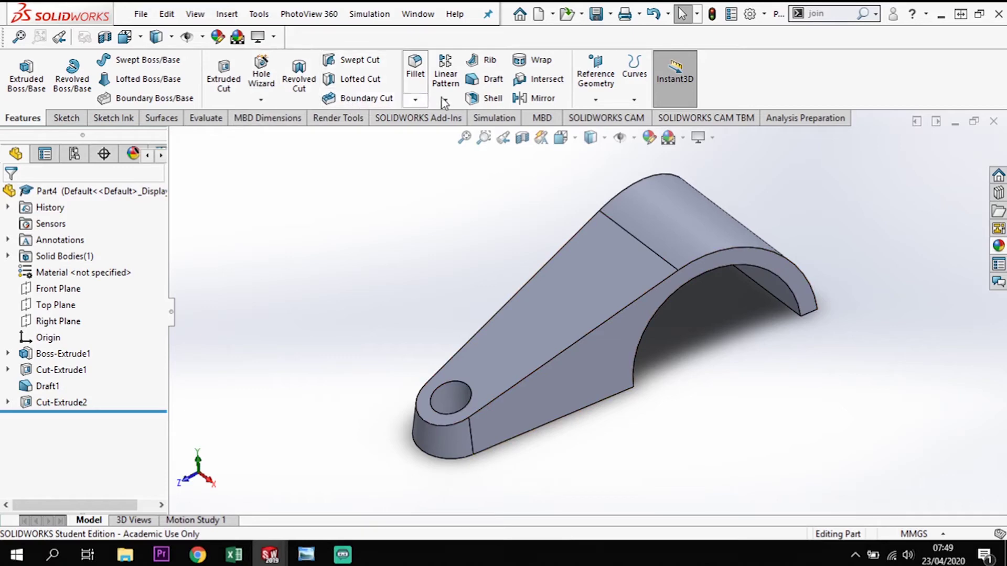
{"action": "left_click", "coordinate": [484, 98]}
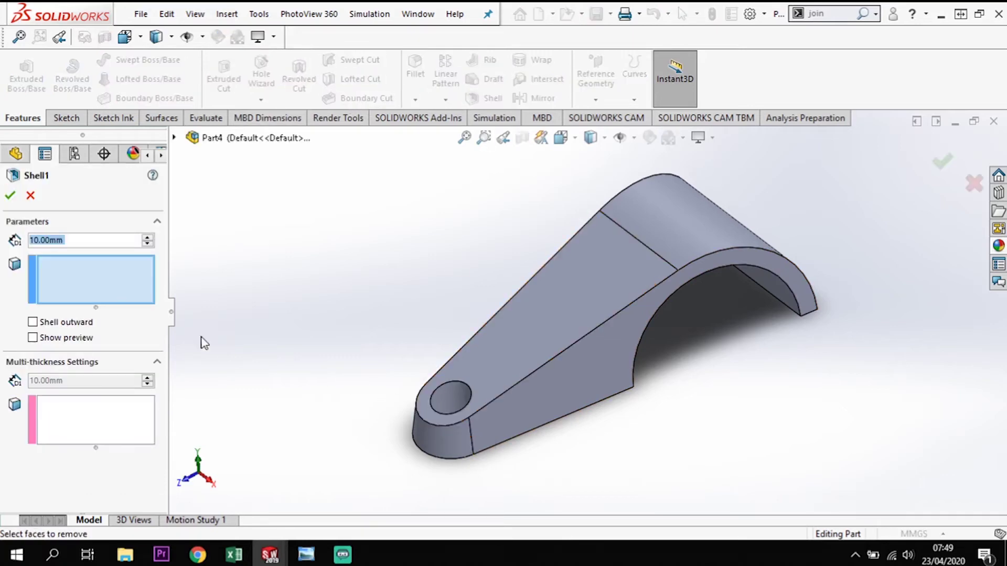
{"action": "left_click", "coordinate": [595, 285]}
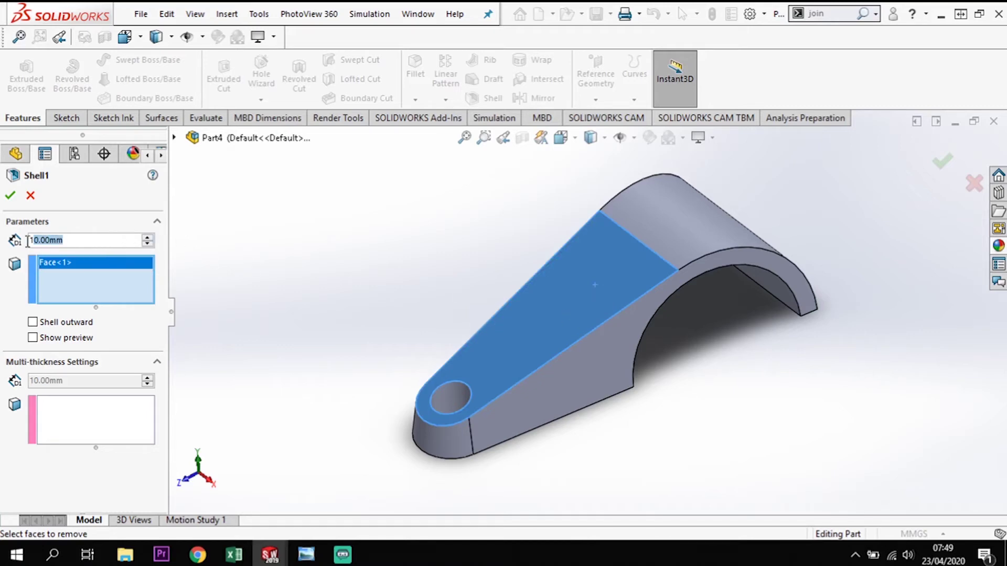
{"action": "type", "text": "7"}
{"action": "key", "text": "Return"}
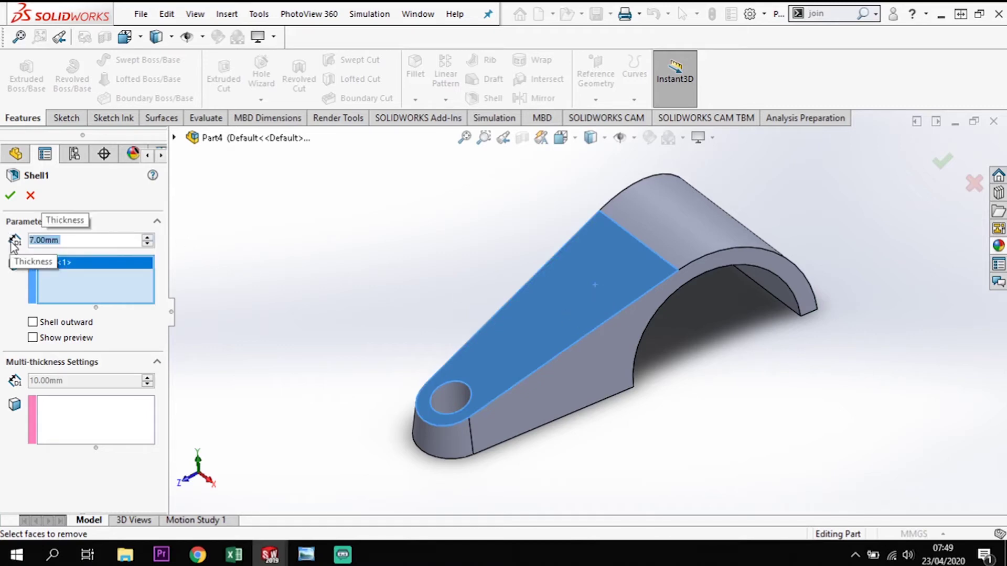
{"action": "left_click", "coordinate": [10, 197]}
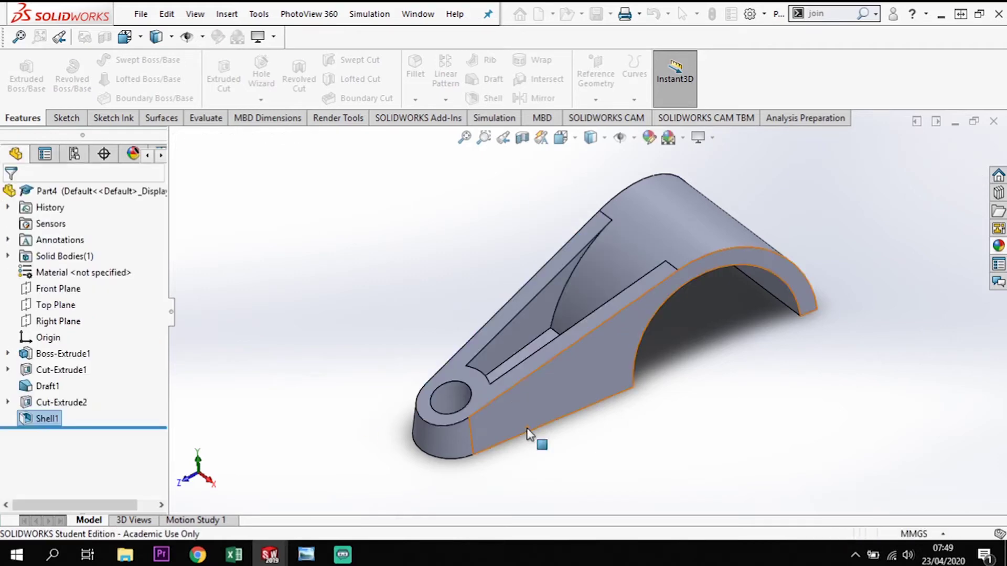
Step: Examine the shelled pocket and its inner walls from above and from the sides
{"action": "middle_click_drag", "start_coordinate": [606, 475], "coordinate": [593, 480]}
{"action": "middle_click_drag", "start_coordinate": [609, 362], "coordinate": [732, 285]}
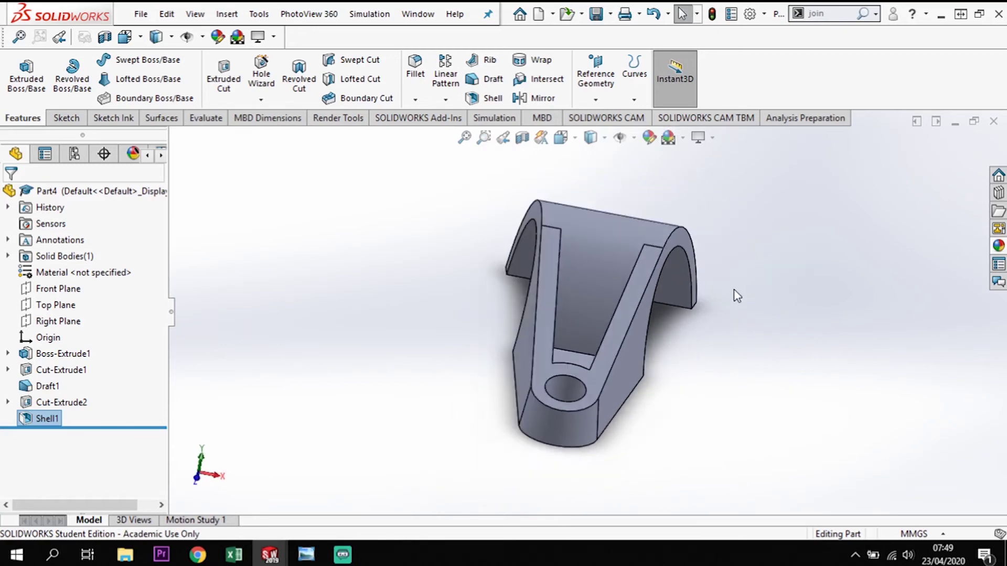
{"action": "key", "text": "space"}
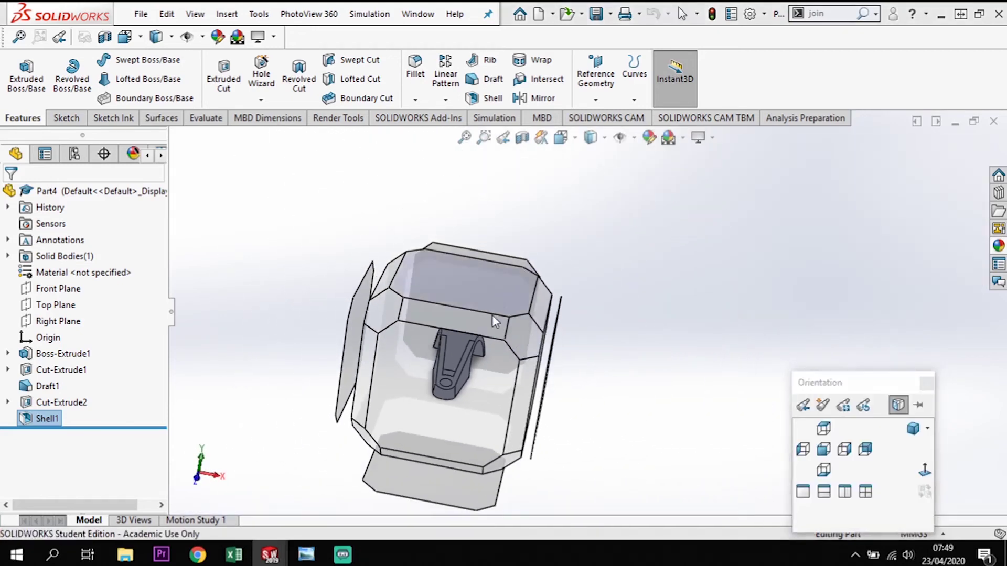
{"action": "left_click", "coordinate": [492, 309]}
{"action": "middle_click_drag", "start_coordinate": [600, 393], "coordinate": [562, 332]}
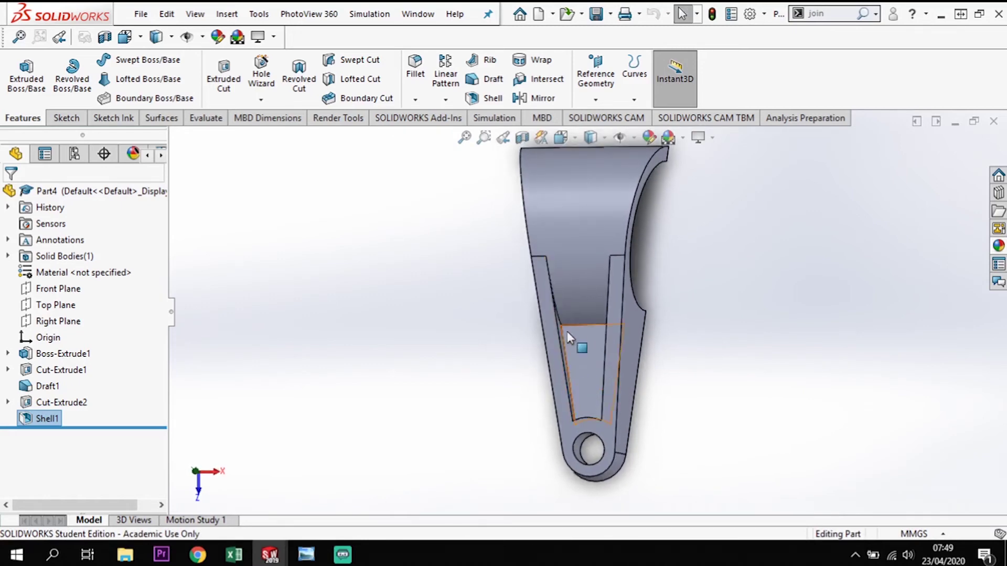
{"action": "middle_click_drag", "start_coordinate": [659, 413], "coordinate": [583, 288]}
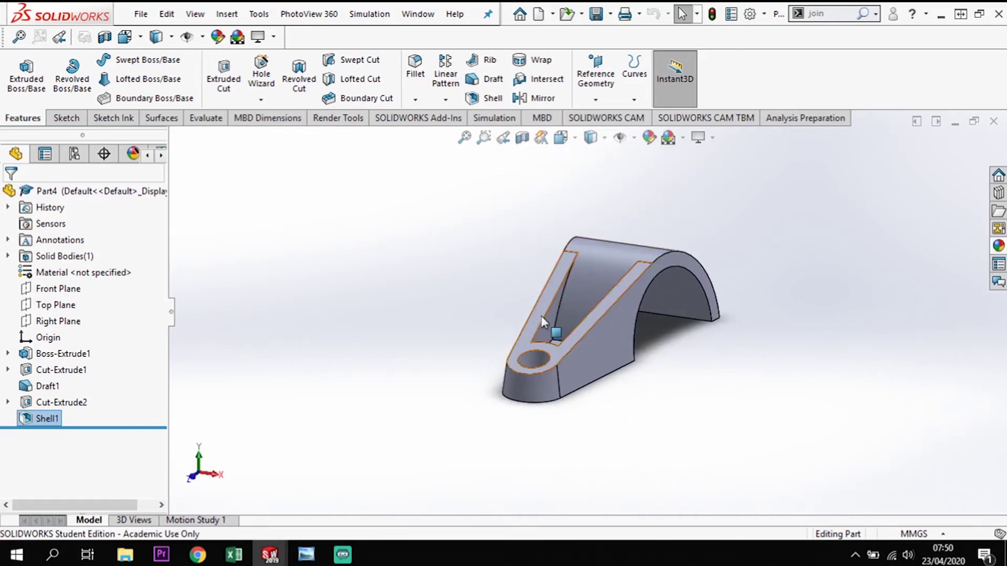
{"action": "middle_click_drag", "start_coordinate": [543, 290], "coordinate": [476, 286]}
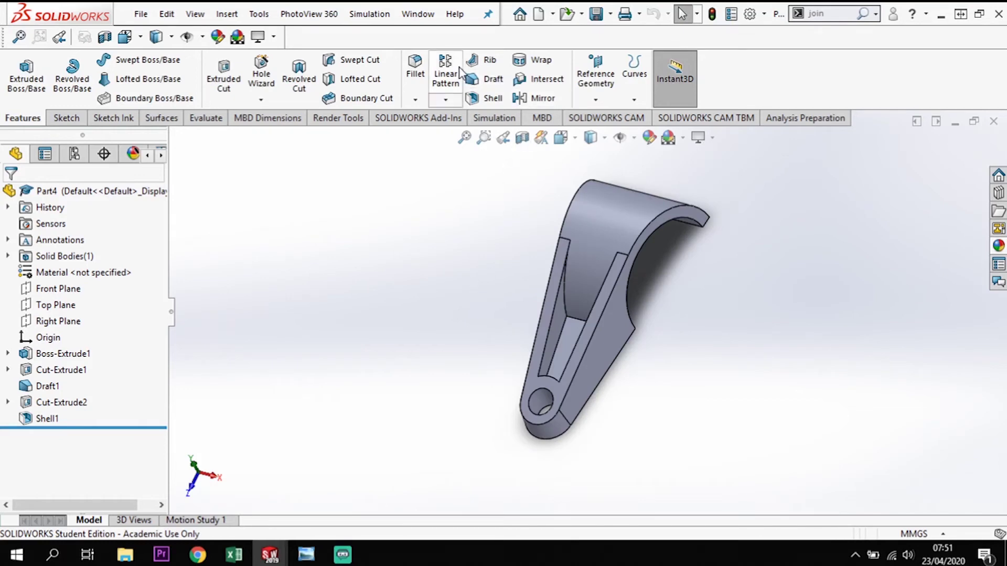
Step: Start a manual Parting line Draft and choose the pocket's two long upper inner edges and its curved end edge as parting lines
{"action": "left_click", "coordinate": [492, 81]}
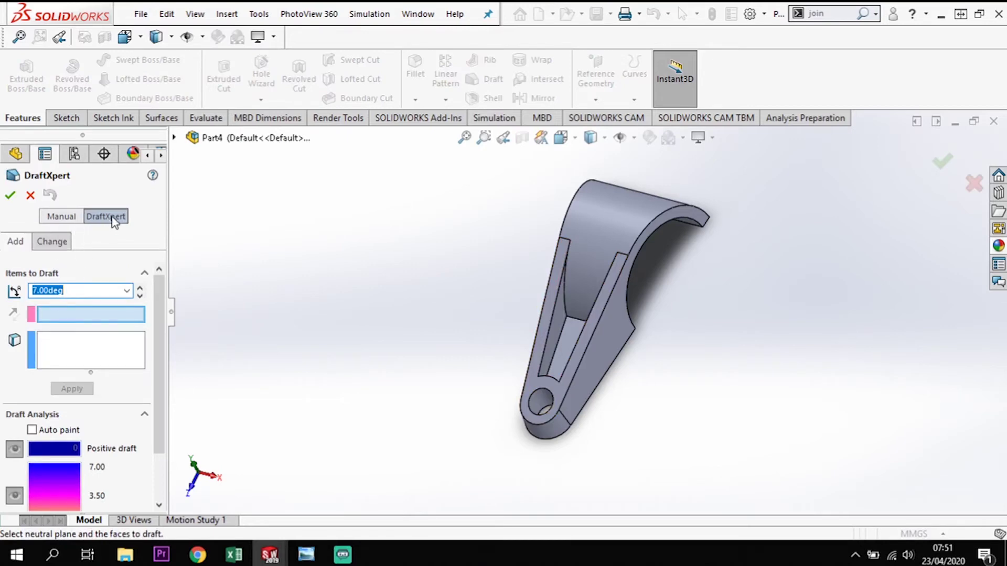
{"action": "left_click", "coordinate": [61, 217]}
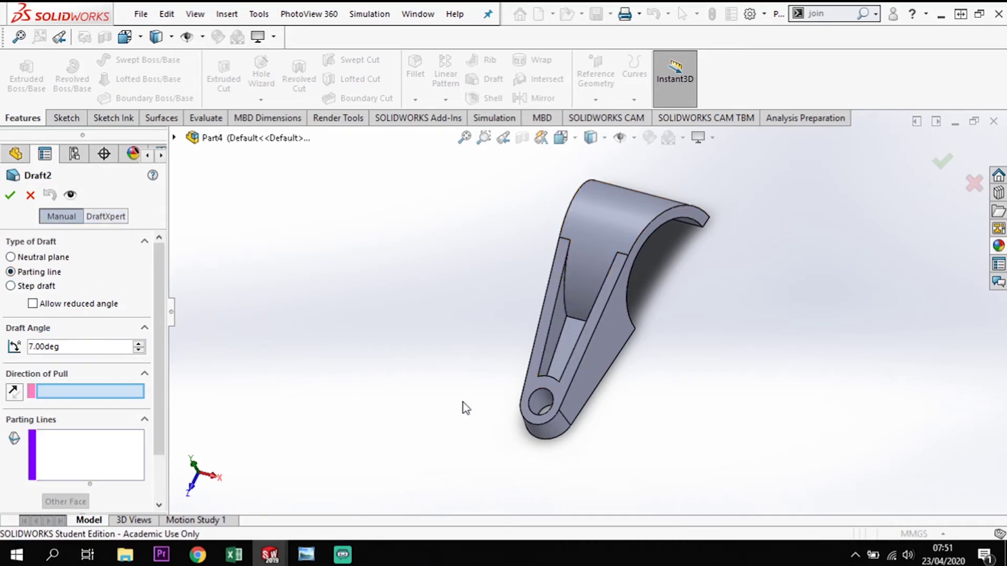
{"action": "left_click", "coordinate": [121, 452]}
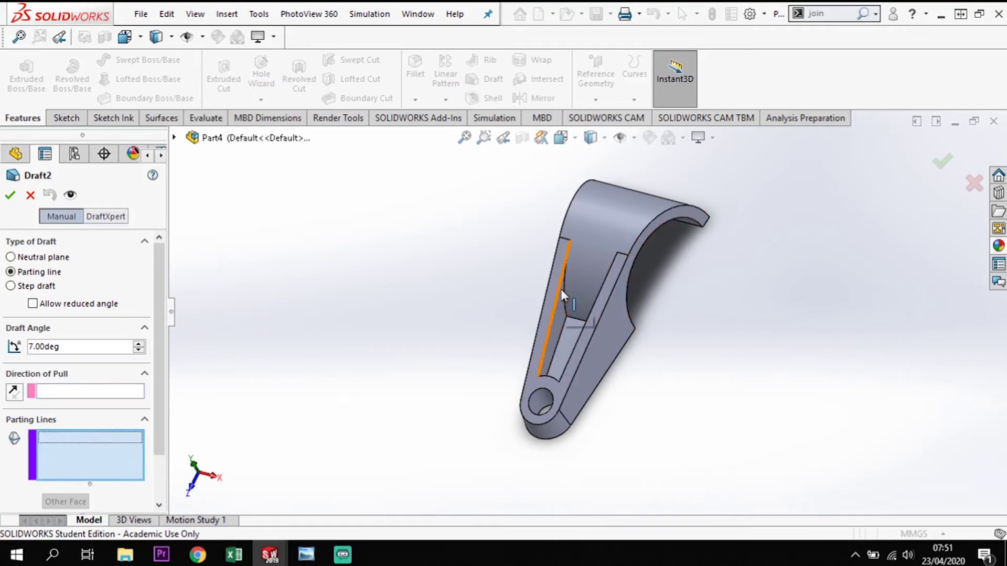
{"action": "left_click", "coordinate": [559, 308]}
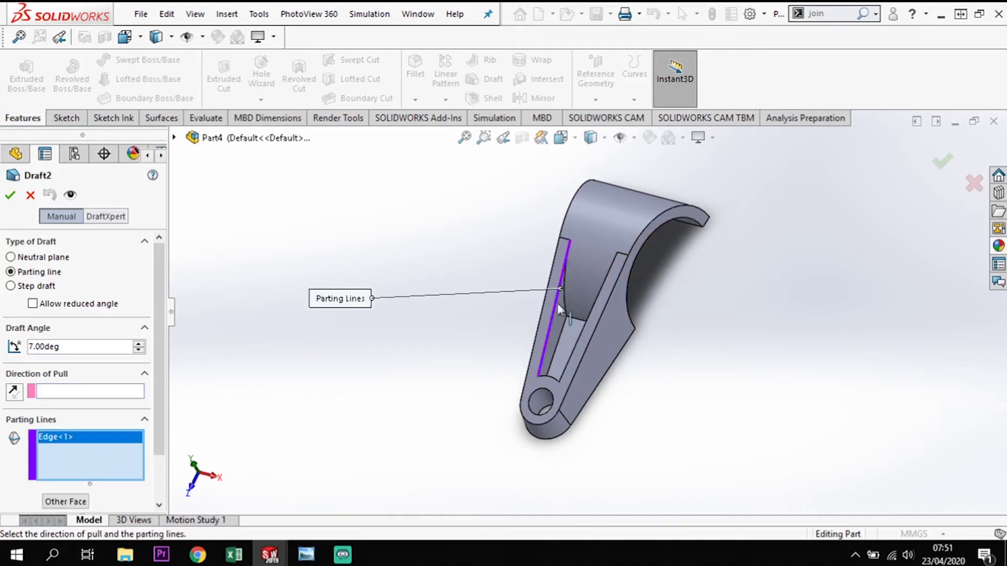
{"action": "left_click", "coordinate": [552, 378]}
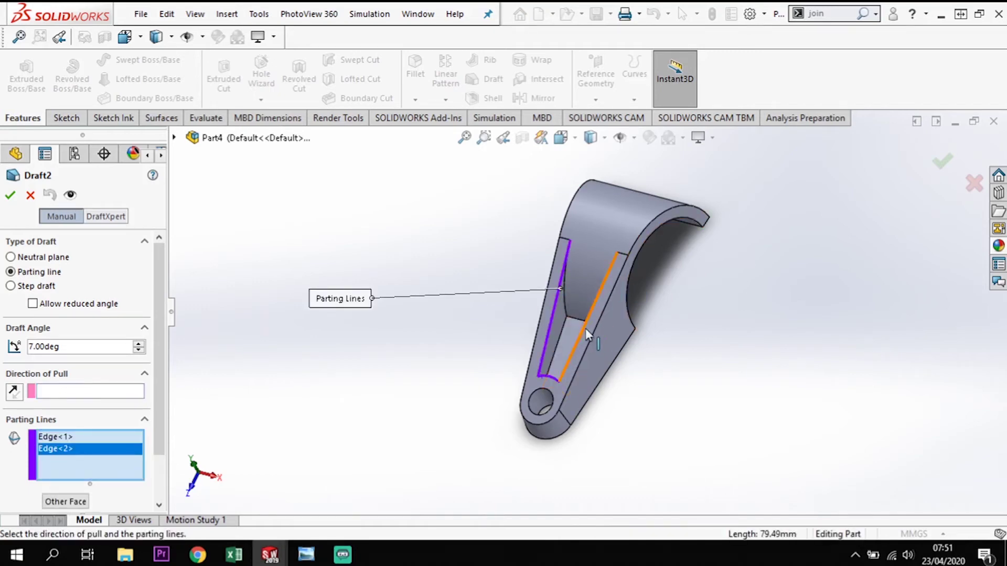
{"action": "left_click", "coordinate": [583, 327]}
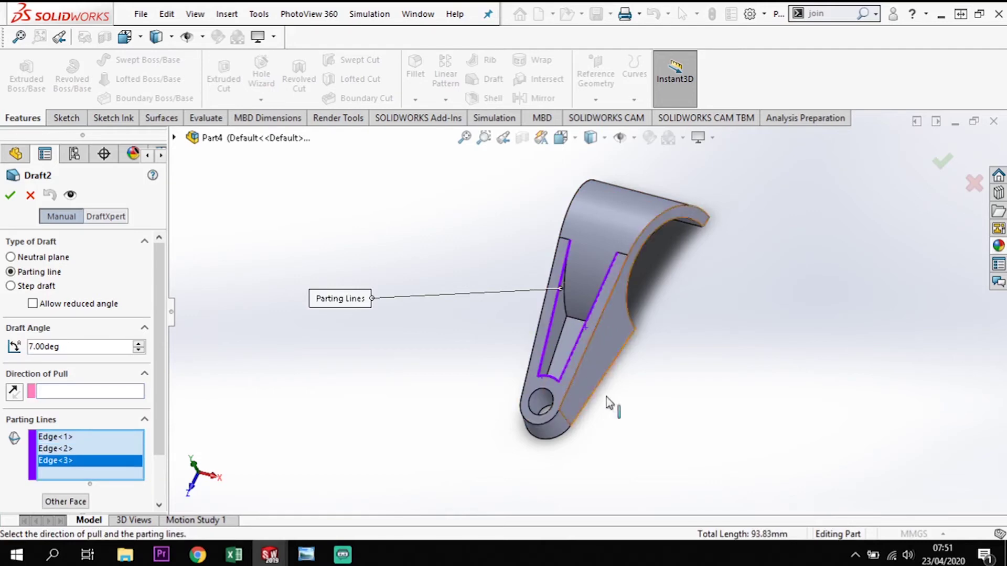
Step: Choose the arm's flat underside face as the draft's direction of pull
{"action": "left_click", "coordinate": [82, 392]}
{"action": "middle_click_drag", "start_coordinate": [663, 430], "coordinate": [630, 282]}
{"action": "left_click", "coordinate": [580, 336]}
{"action": "middle_click_drag", "start_coordinate": [650, 397], "coordinate": [712, 448]}
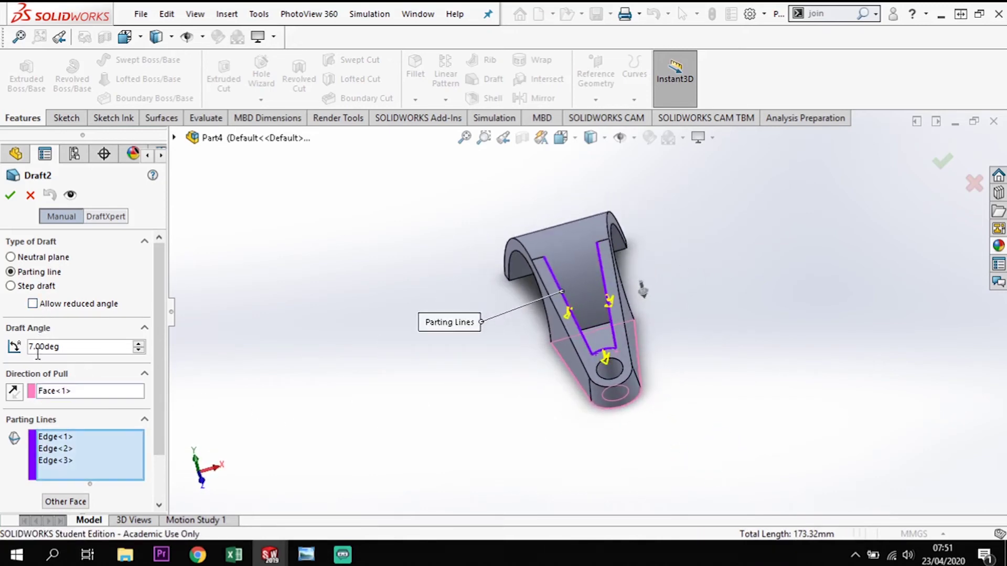
Step: Reverse the draft's direction of pull and apply the 7° draft to the pocket's inner walls
{"action": "left_click", "coordinate": [18, 392]}
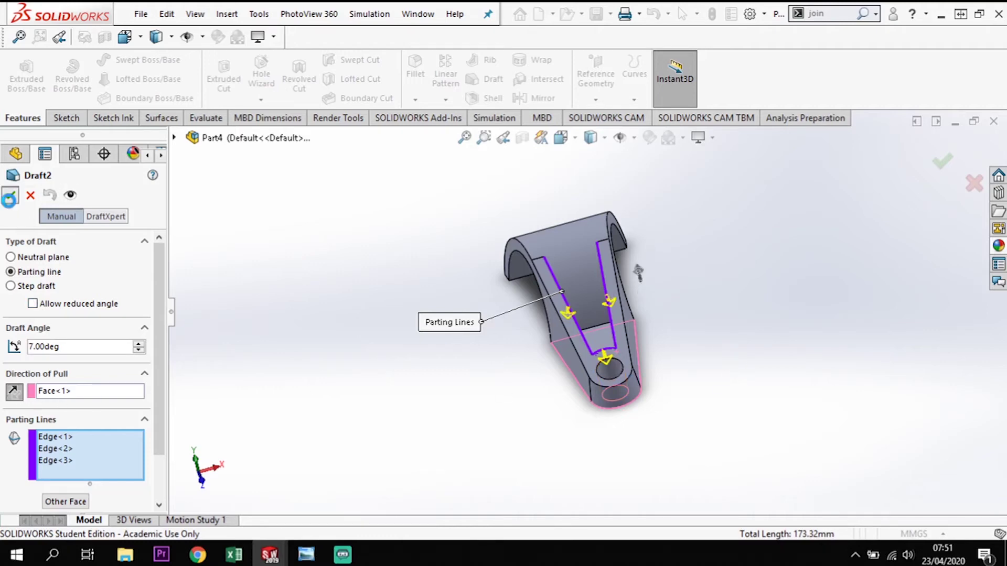
{"action": "key", "text": "Return"}
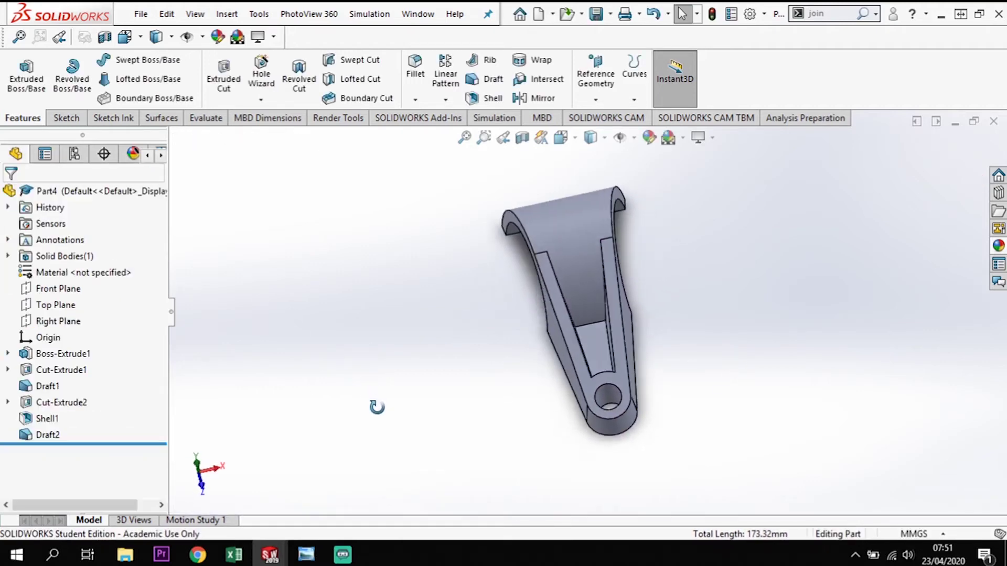
{"action": "key", "text": "space"}
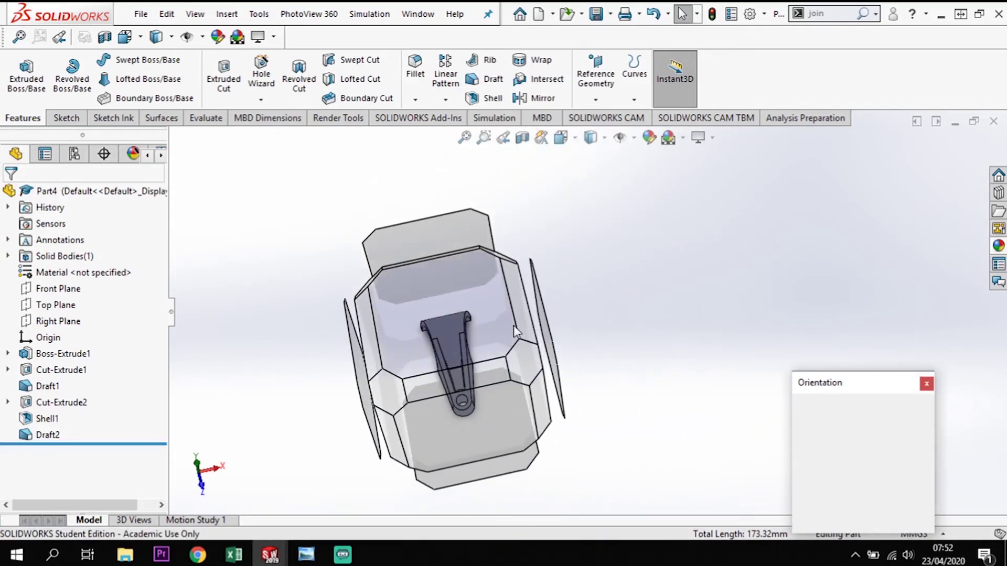
{"action": "key", "text": "Escape"}
{"action": "key", "text": "ctrl+5"}
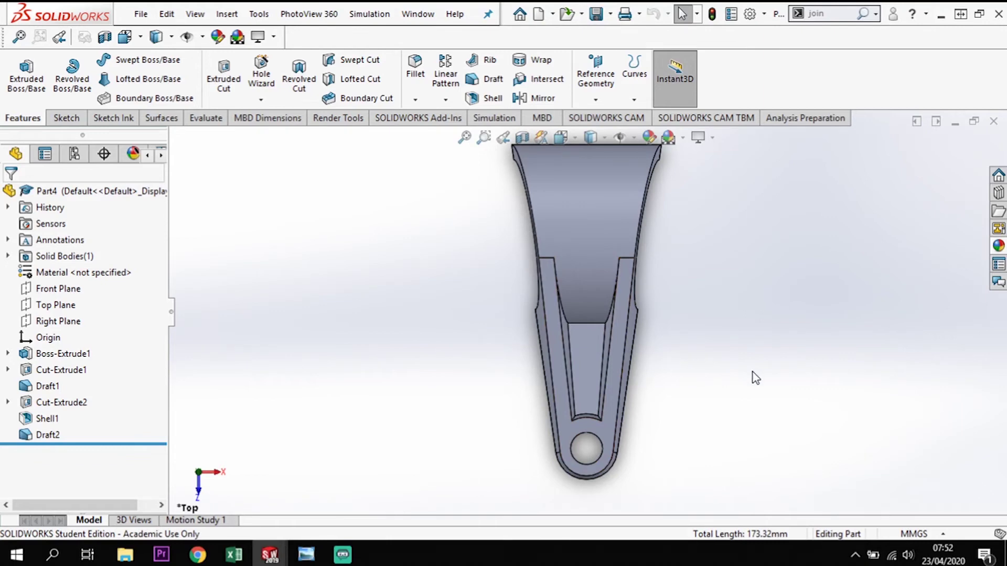
{"action": "middle_click_drag", "start_coordinate": [700, 344], "coordinate": [693, 219]}
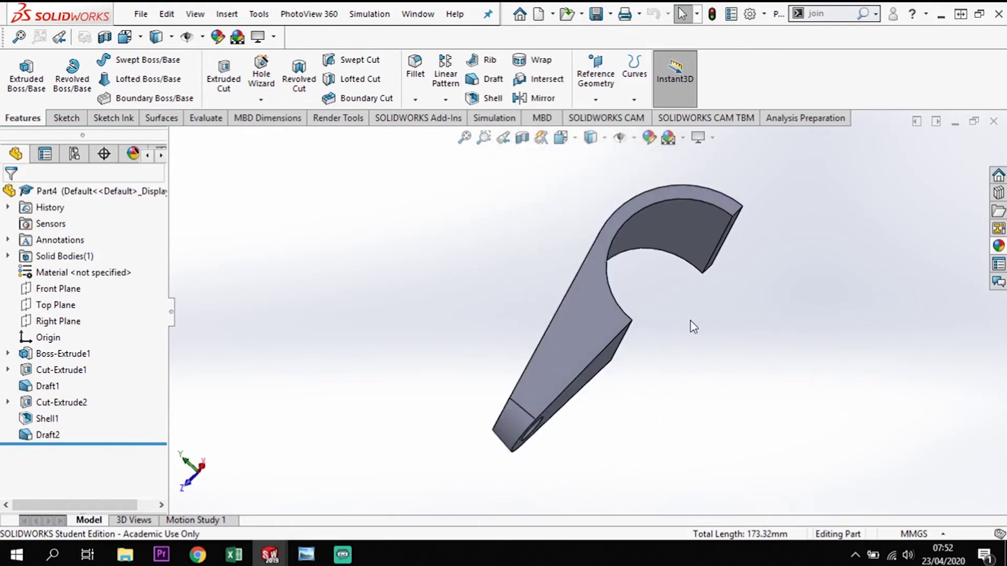
{"action": "middle_click_drag", "start_coordinate": [682, 348], "coordinate": [700, 355]}
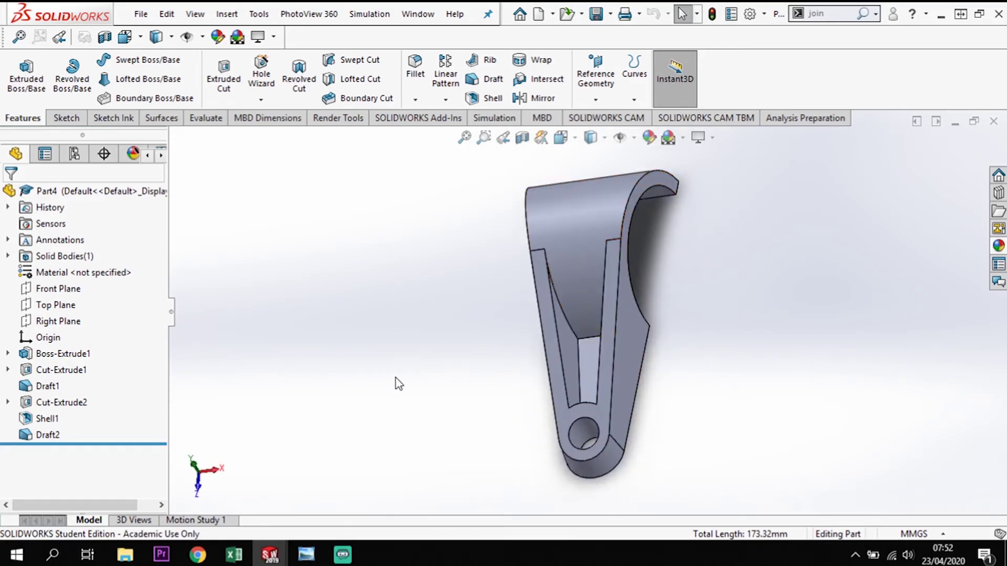
Step: Mirror the whole body about the arm's flat underside face, merging the solids
{"action": "left_click", "coordinate": [540, 98]}
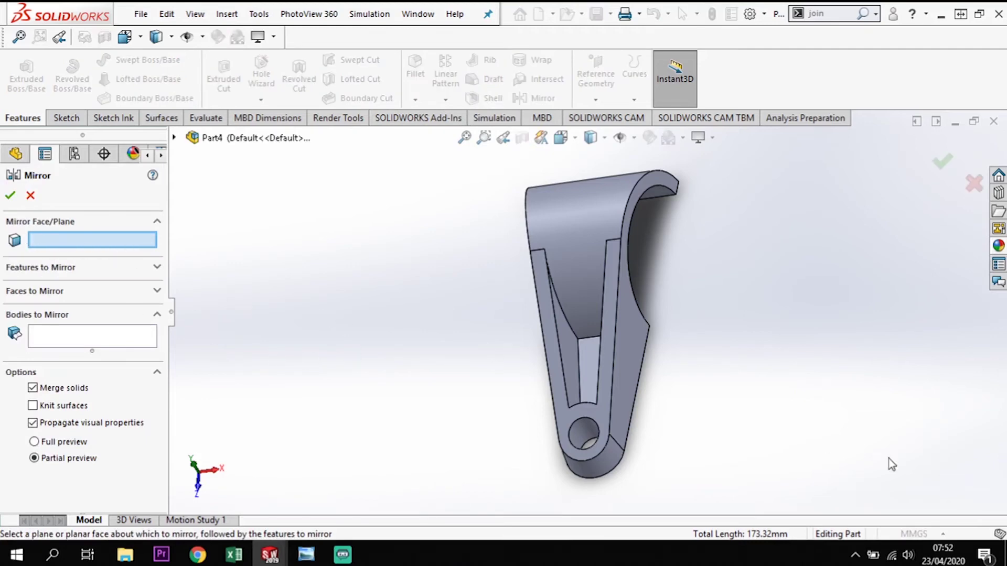
{"action": "middle_click_drag", "start_coordinate": [893, 463], "coordinate": [785, 364]}
{"action": "left_click", "coordinate": [594, 356]}
{"action": "middle_click_drag", "start_coordinate": [609, 424], "coordinate": [711, 499]}
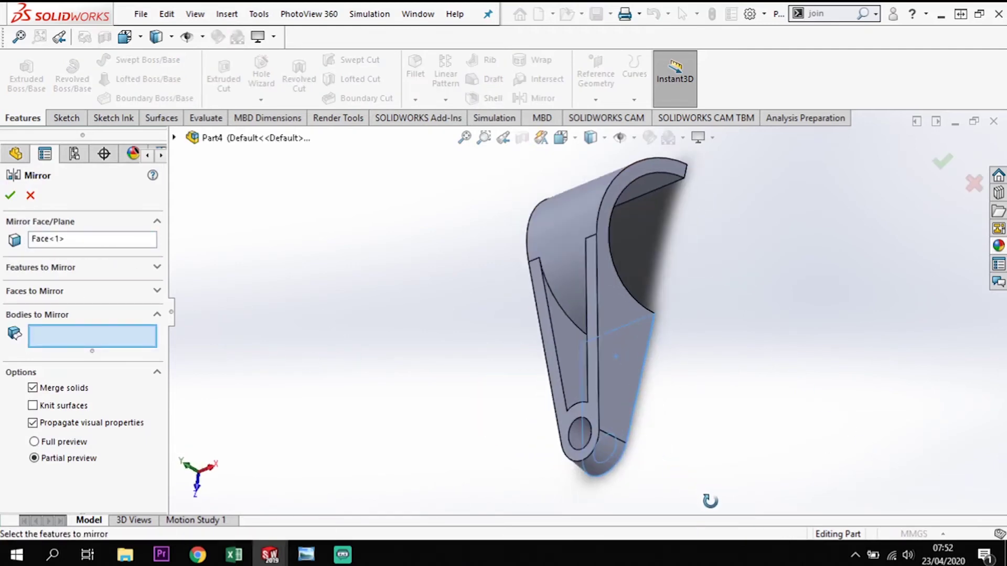
{"action": "left_click", "coordinate": [591, 218]}
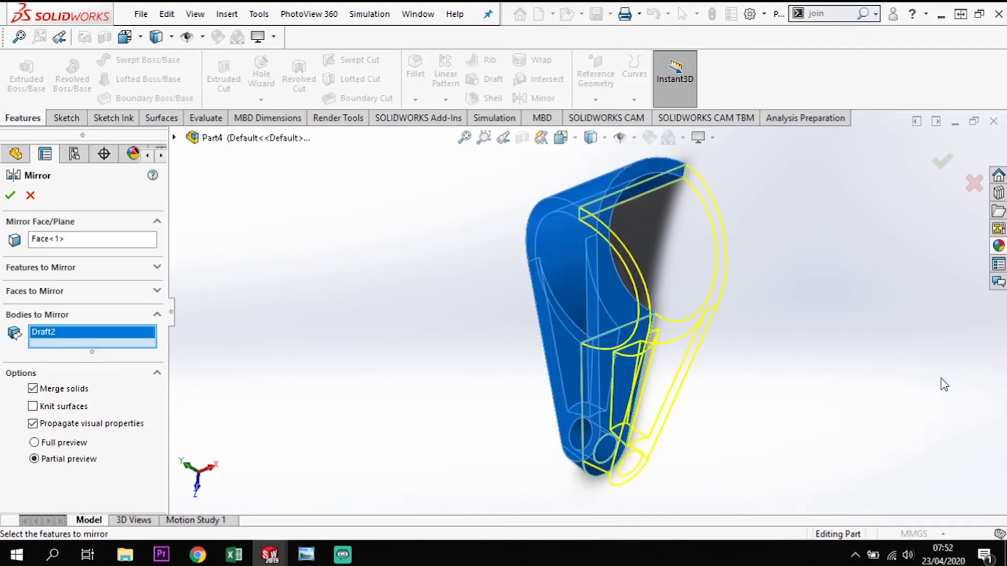
{"action": "left_click", "coordinate": [10, 195]}
{"action": "middle_click_drag", "start_coordinate": [857, 456], "coordinate": [788, 362]}
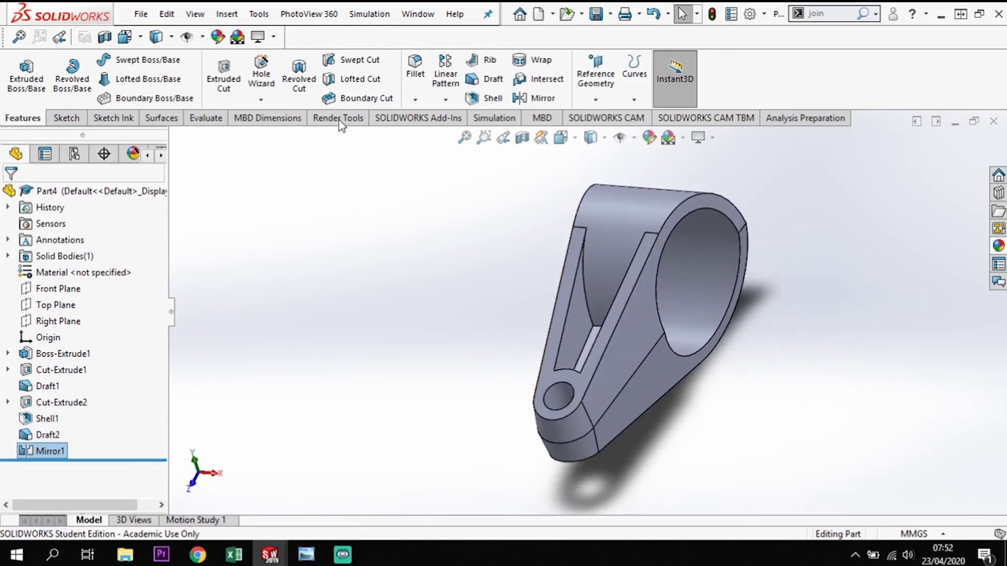
Step: Start a 3 mm fillet and choose the floor faces of the pocket and of its mirrored counterpart
{"action": "left_click", "coordinate": [416, 77]}
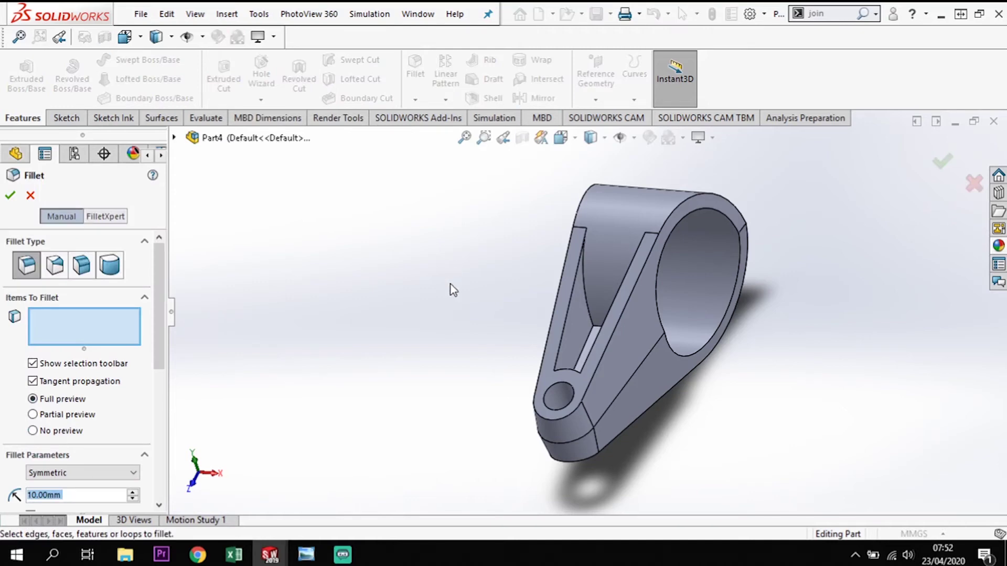
{"action": "middle_click_drag", "start_coordinate": [464, 299], "coordinate": [503, 401]}
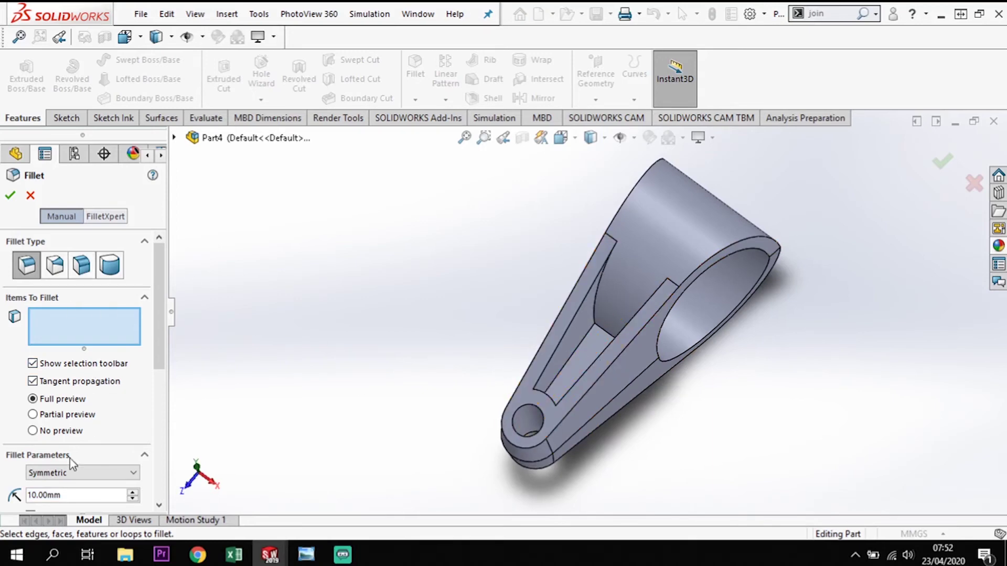
{"action": "double_click", "coordinate": [68, 496]}
{"action": "type", "text": "3"}
{"action": "key", "text": "Return"}
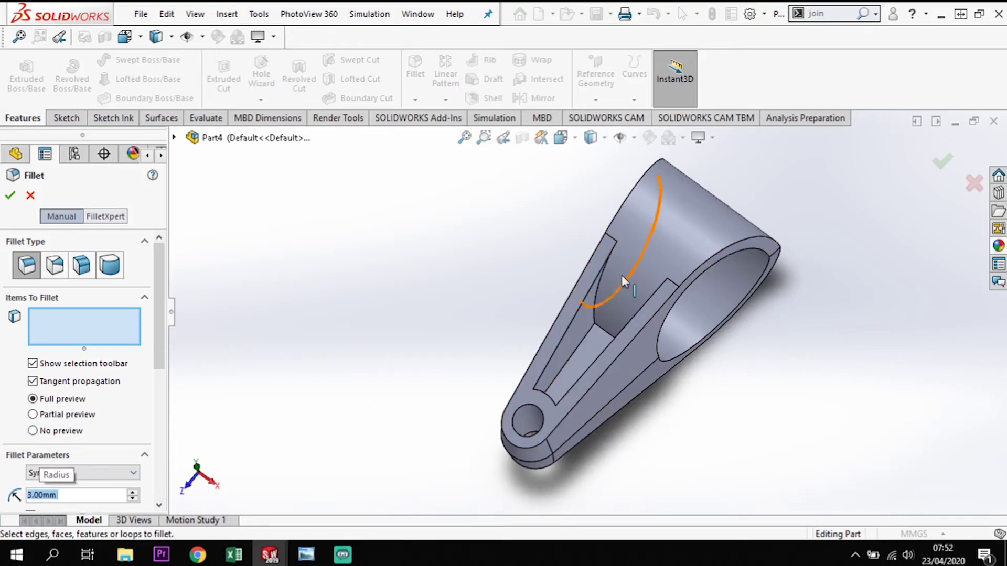
{"action": "middle_click_drag", "start_coordinate": [603, 342], "coordinate": [618, 340]}
{"action": "left_click", "coordinate": [608, 337]}
{"action": "middle_click_drag", "start_coordinate": [679, 432], "coordinate": [672, 92]}
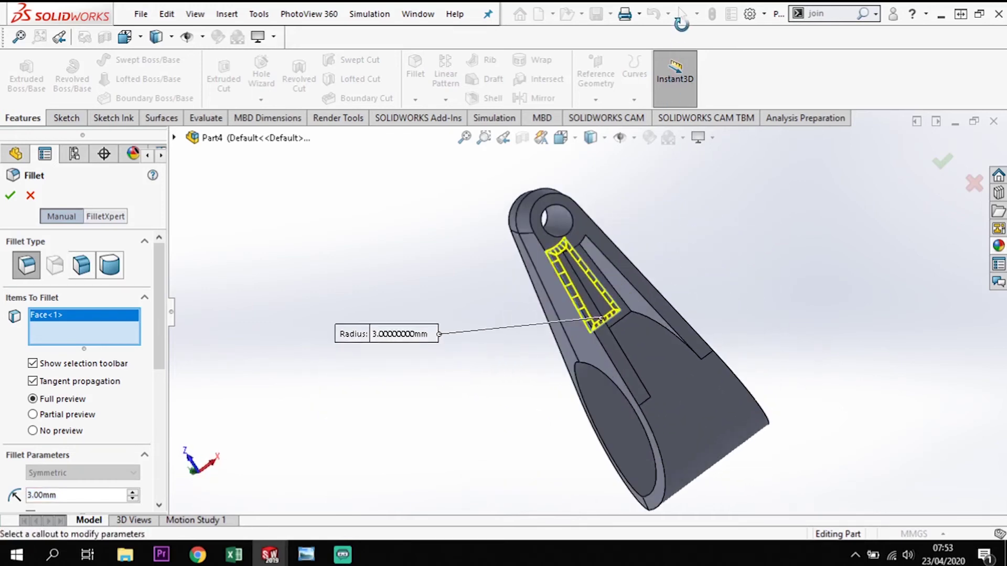
{"action": "left_click", "coordinate": [625, 309]}
Step: Add the pocket's two long inner side walls to the faces being filleted
{"action": "middle_click_drag", "start_coordinate": [625, 308], "coordinate": [528, 312]}
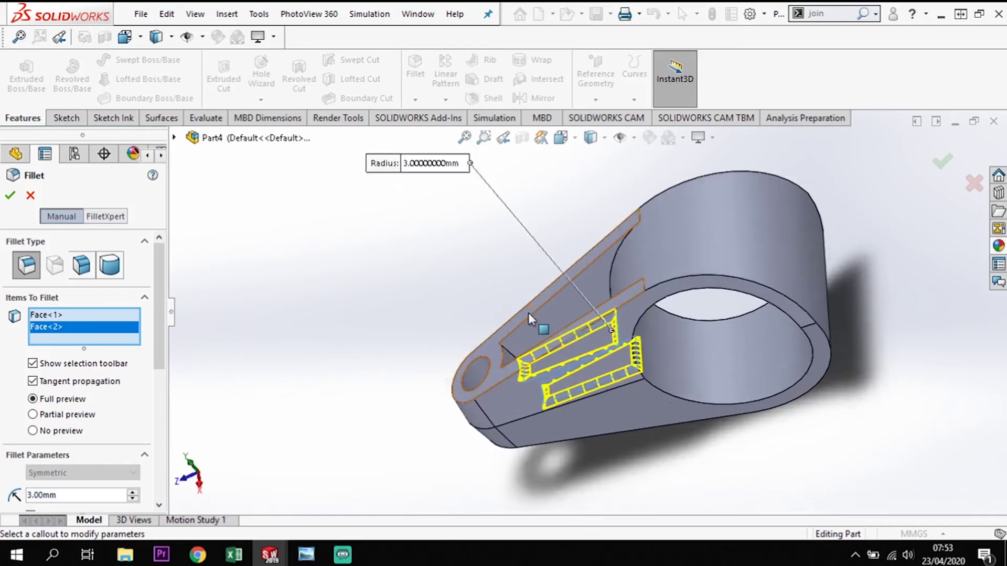
{"action": "scroll", "coordinate": [571, 381], "scroll_direction": "down", "scroll_amount": 5}
{"action": "middle_click_drag", "start_coordinate": [570, 381], "coordinate": [575, 335]}
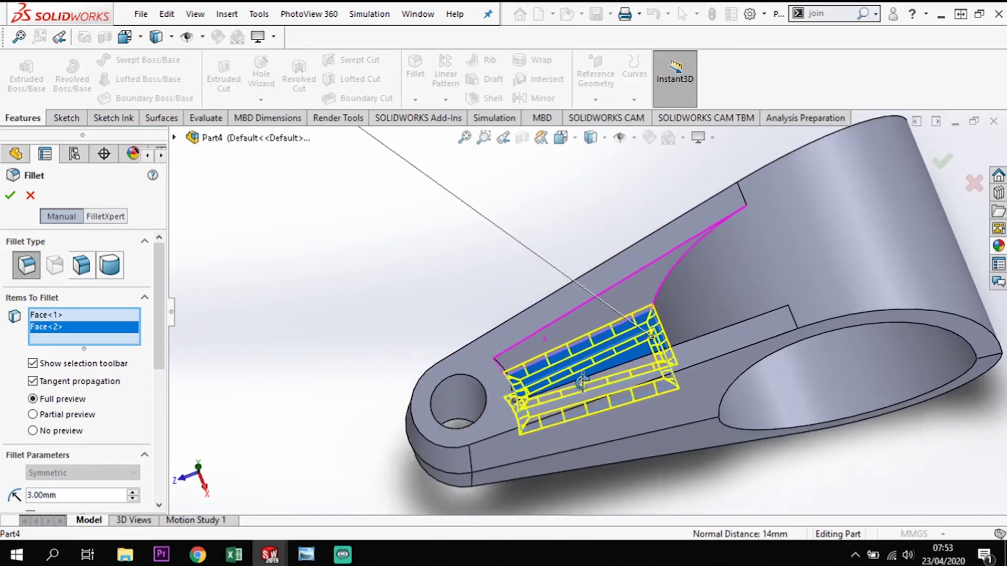
{"action": "left_click", "coordinate": [581, 316]}
{"action": "middle_click_drag", "start_coordinate": [607, 348], "coordinate": [629, 397]}
{"action": "left_click", "coordinate": [628, 401]}
Step: Add the mirrored pocket's two long inner side walls to the 3 mm fillet selection
{"action": "middle_click_drag", "start_coordinate": [631, 474], "coordinate": [558, 4]}
{"action": "scroll", "coordinate": [760, 465], "scroll_direction": "up", "scroll_amount": 5}
{"action": "middle_click_drag", "start_coordinate": [760, 465], "coordinate": [708, 450]}
{"action": "left_click", "coordinate": [695, 457]}
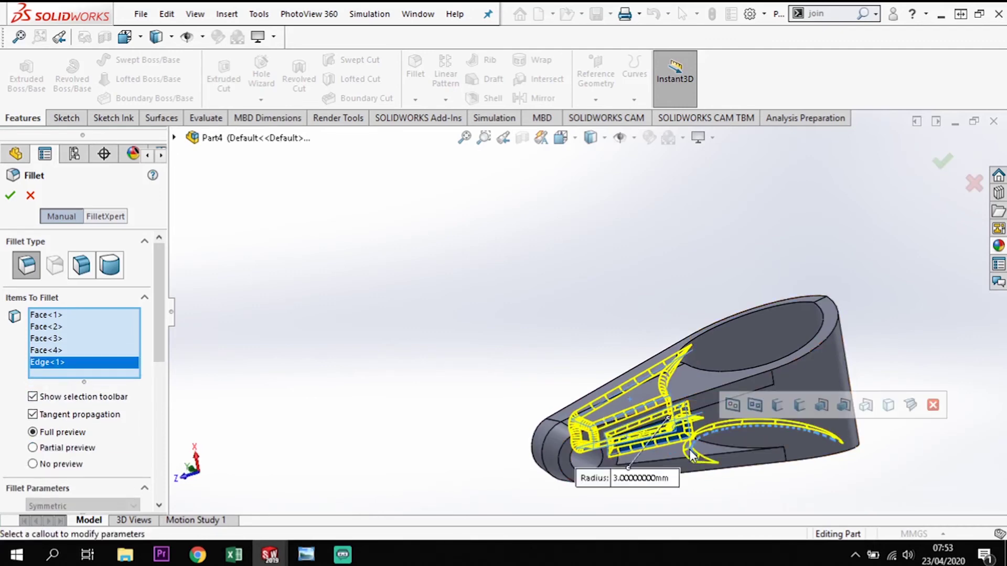
{"action": "left_click", "coordinate": [692, 458]}
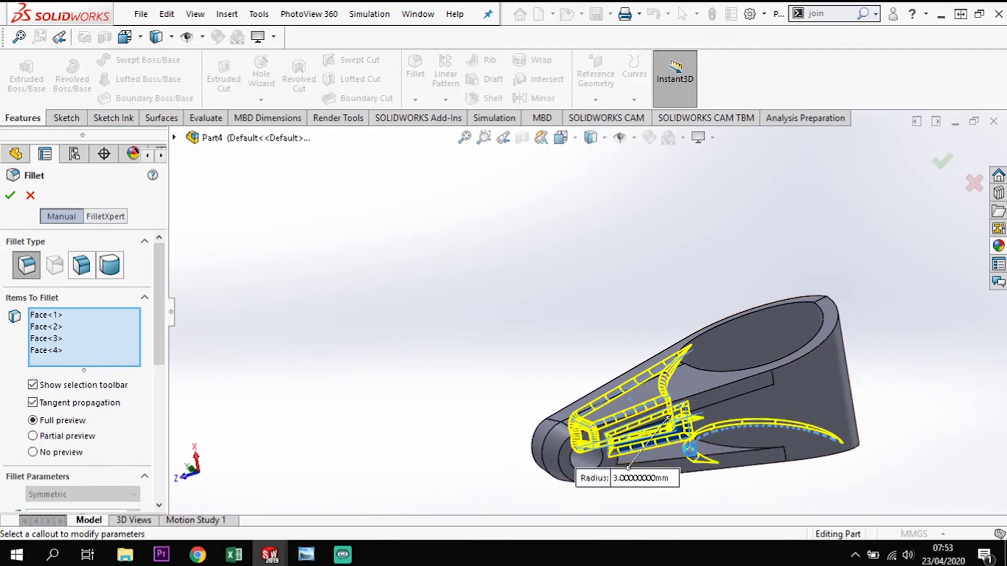
{"action": "left_click", "coordinate": [690, 465]}
{"action": "middle_click_drag", "start_coordinate": [711, 504], "coordinate": [691, 363]}
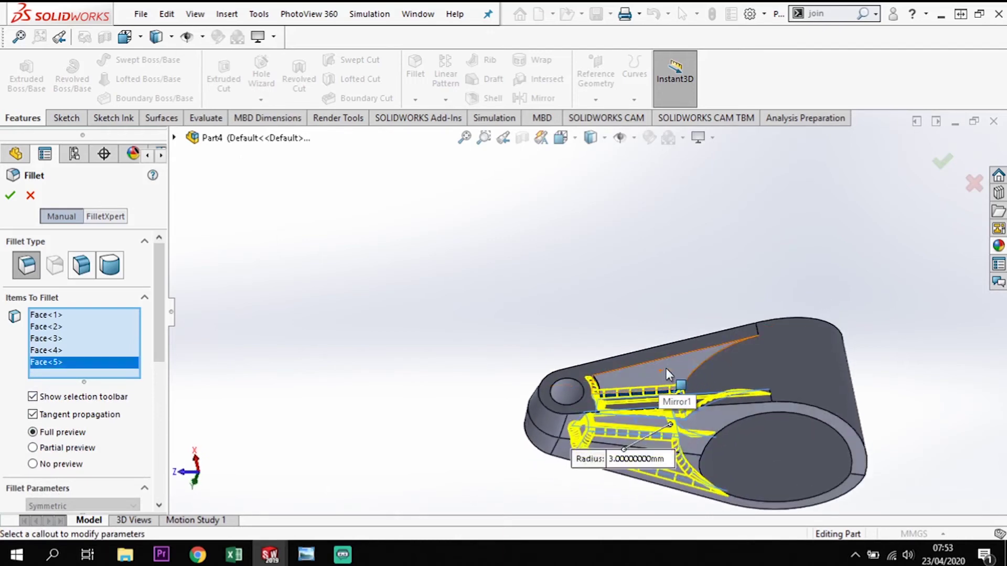
{"action": "left_click", "coordinate": [665, 368]}
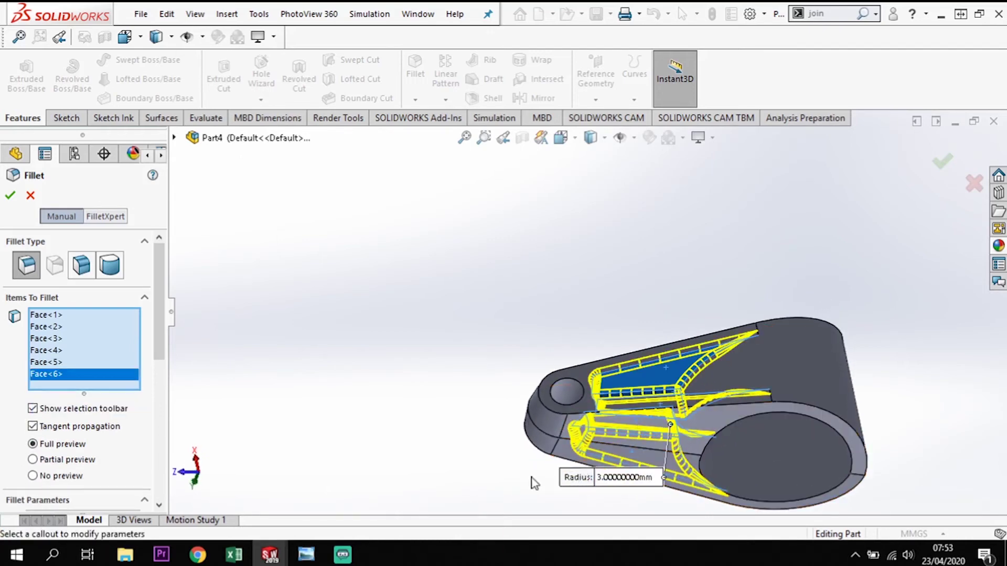
Step: Add the outer outline edges around the arm's upper and lower sloped faces and complete the 3 mm fillet
{"action": "middle_click_drag", "start_coordinate": [702, 222], "coordinate": [703, 341]}
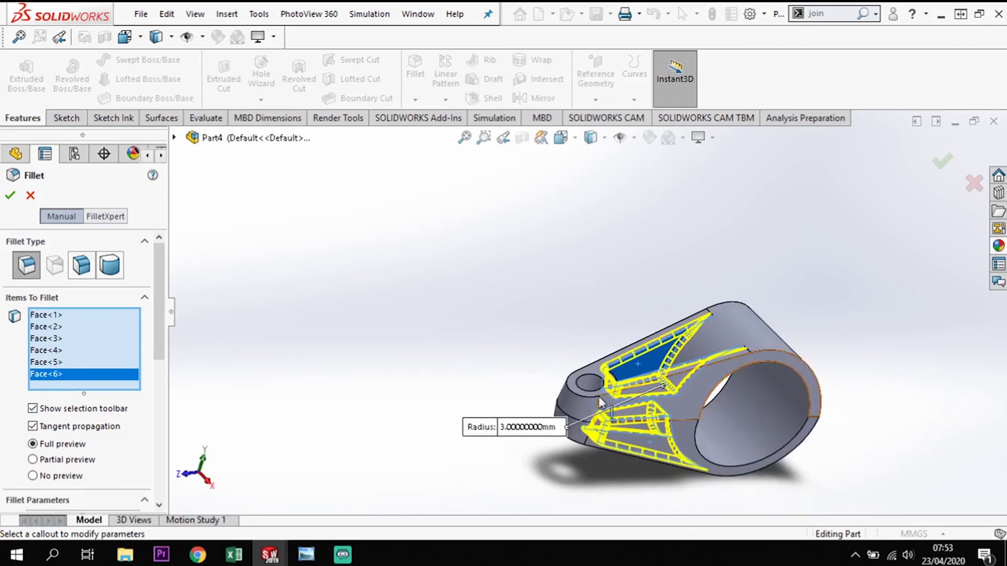
{"action": "left_click", "coordinate": [587, 400]}
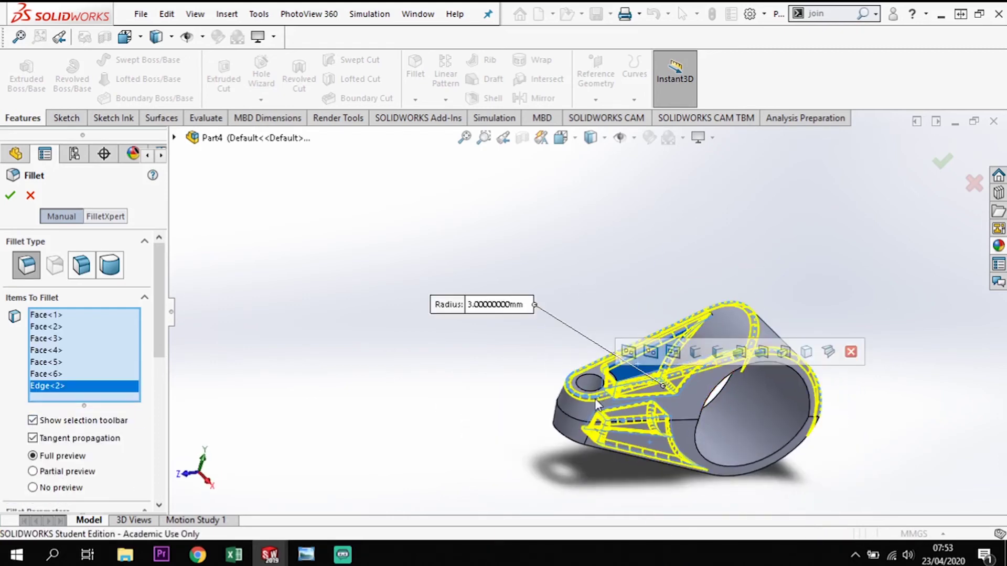
{"action": "left_click", "coordinate": [570, 447]}
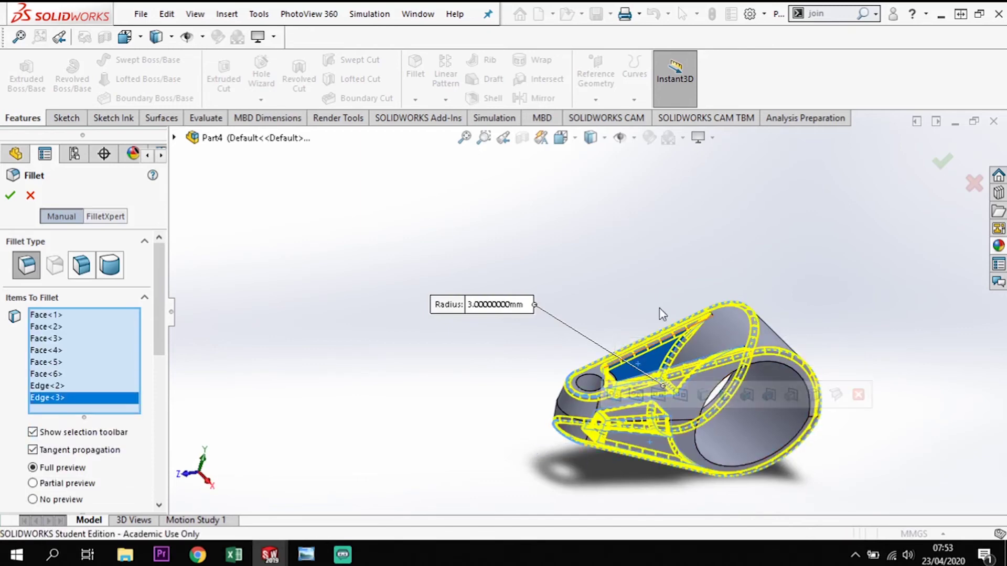
{"action": "left_click", "coordinate": [10, 195]}
{"action": "middle_click_drag", "start_coordinate": [348, 261], "coordinate": [462, 319]}
{"action": "middle_click_drag", "start_coordinate": [983, 354], "coordinate": [875, 351]}
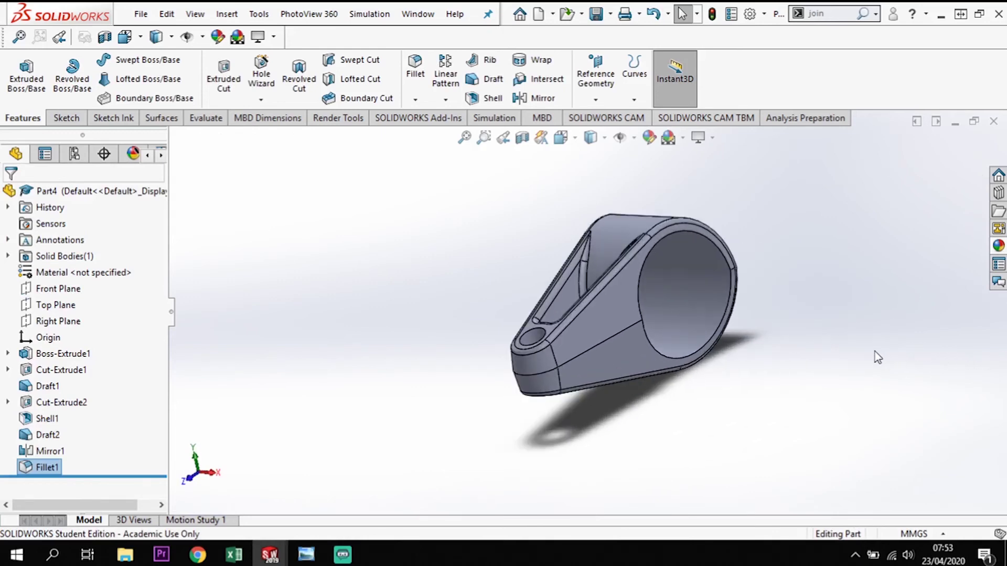
{"action": "middle_click_drag", "start_coordinate": [806, 261], "coordinate": [808, 288]}
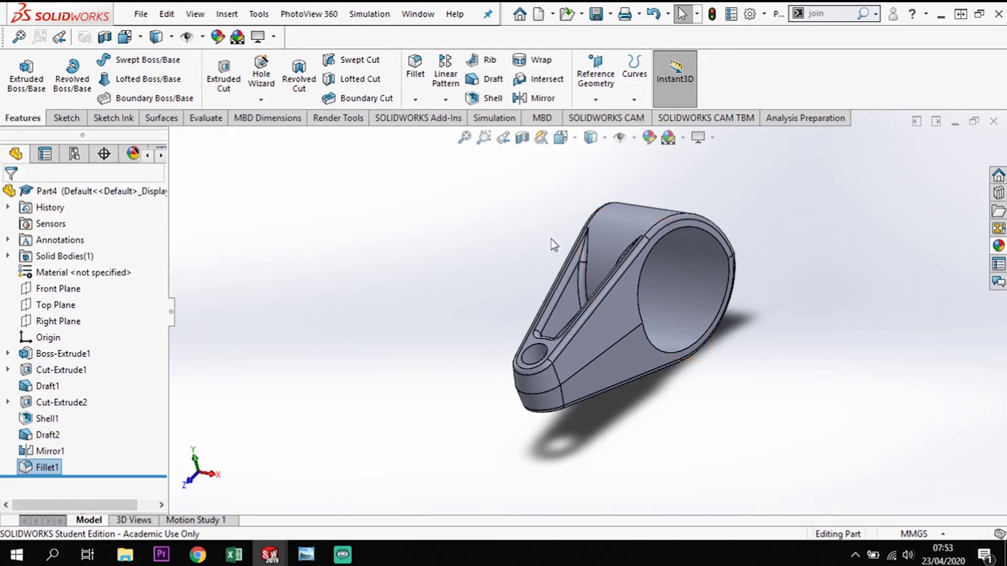
Step: Apply a yellow colour appearance to the whole part and inspect it from the opposite side
{"action": "right_click", "coordinate": [618, 227]}
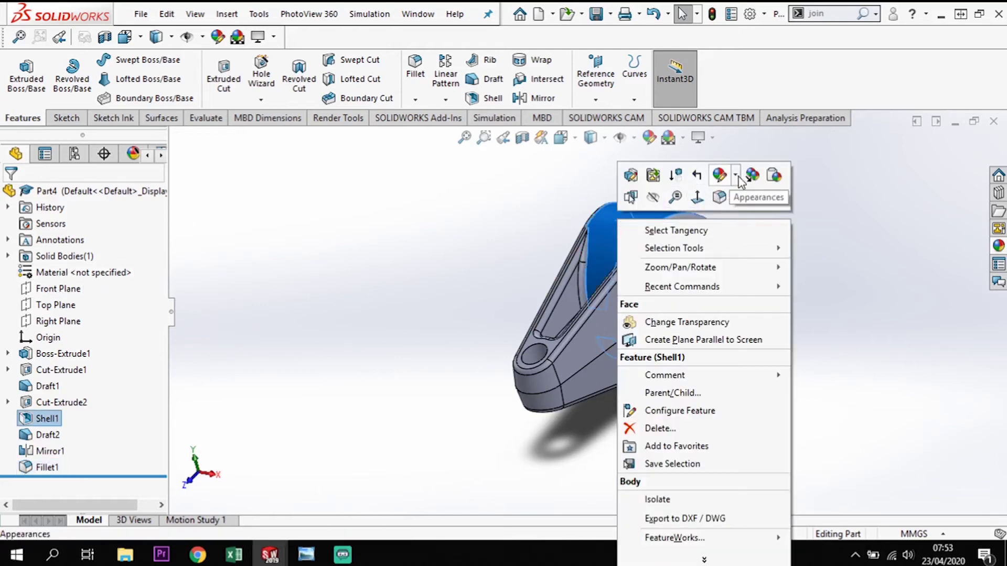
{"action": "left_click", "coordinate": [722, 177]}
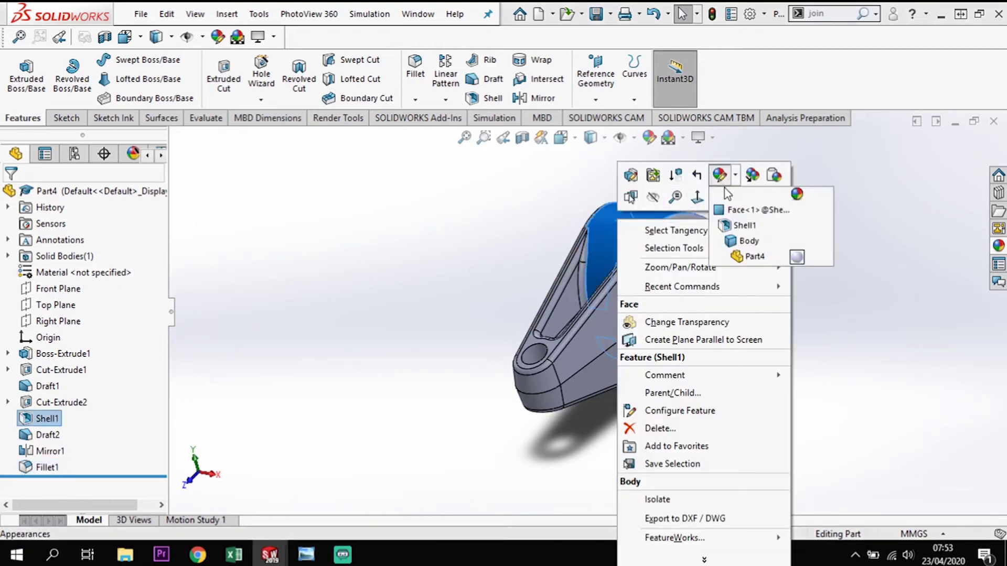
{"action": "left_click", "coordinate": [753, 256]}
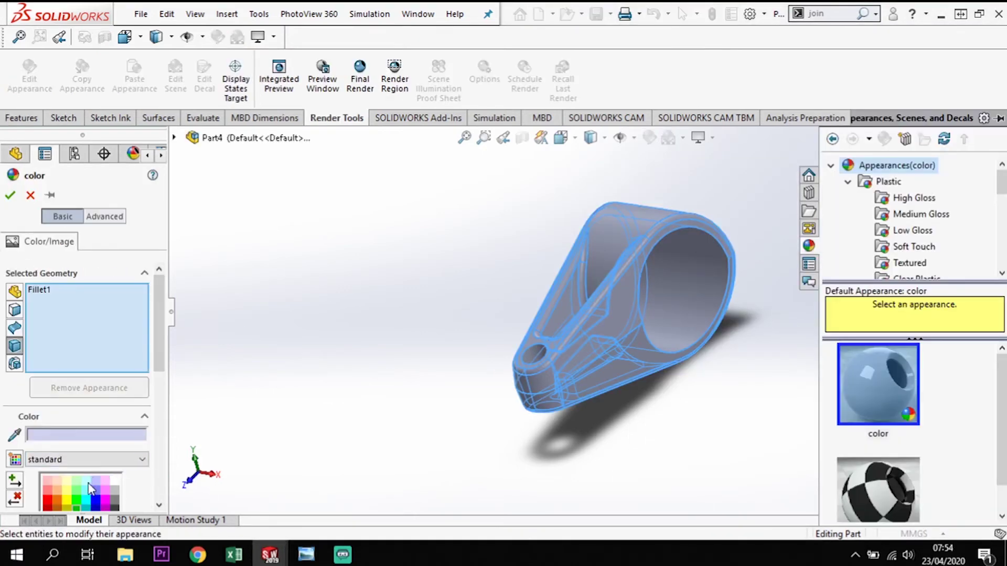
{"action": "left_click", "coordinate": [68, 496]}
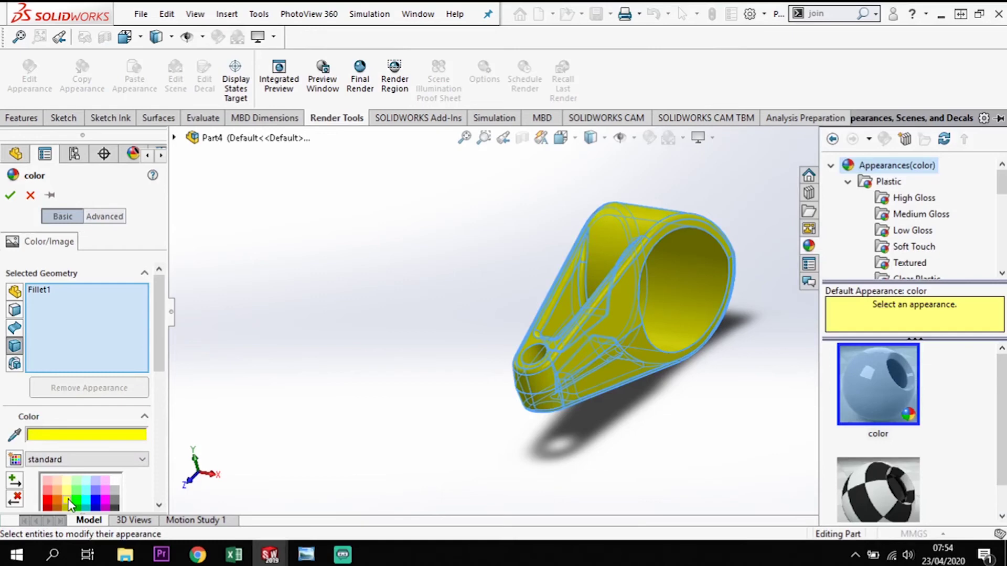
{"action": "left_click", "coordinate": [10, 195]}
{"action": "left_click", "coordinate": [530, 391]}
{"action": "middle_click_drag", "start_coordinate": [655, 404], "coordinate": [715, 401]}
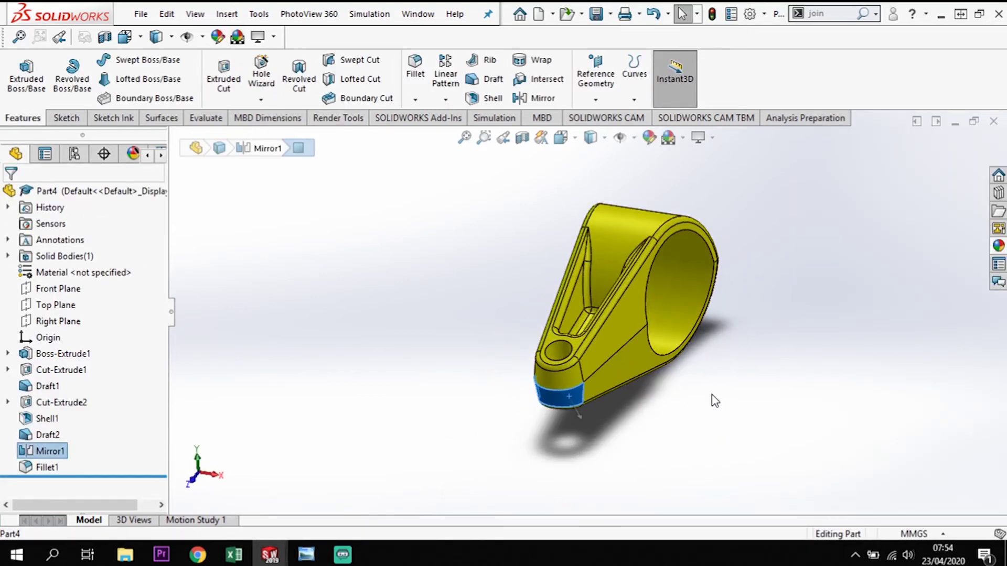
{"action": "key", "text": "space"}
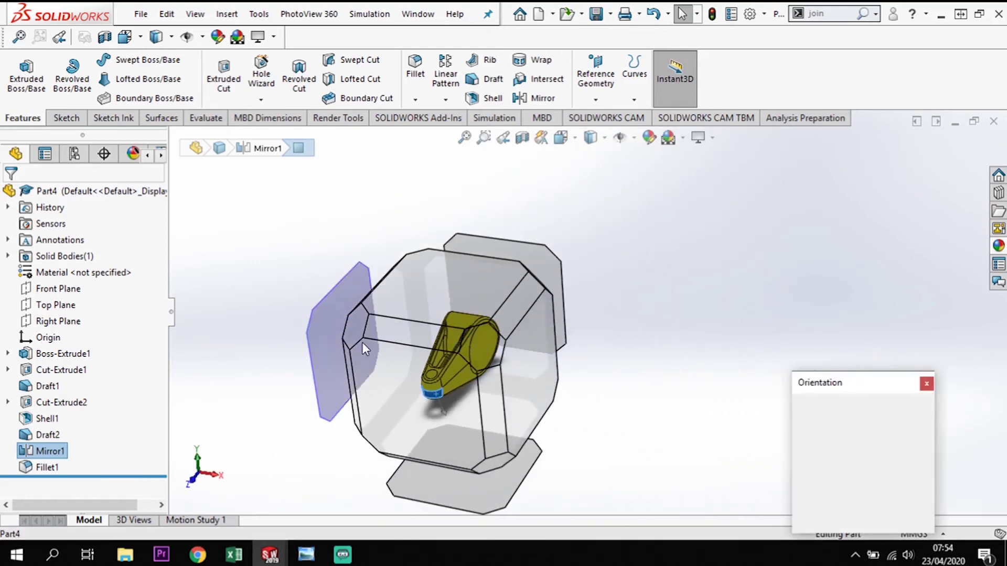
{"action": "left_click", "coordinate": [353, 329]}
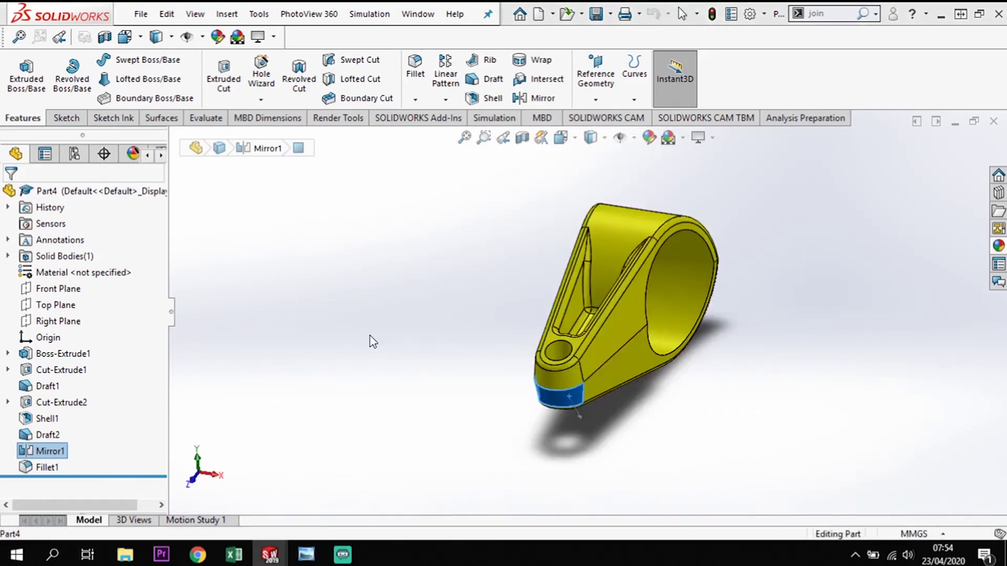
{"action": "left_click", "coordinate": [793, 346]}
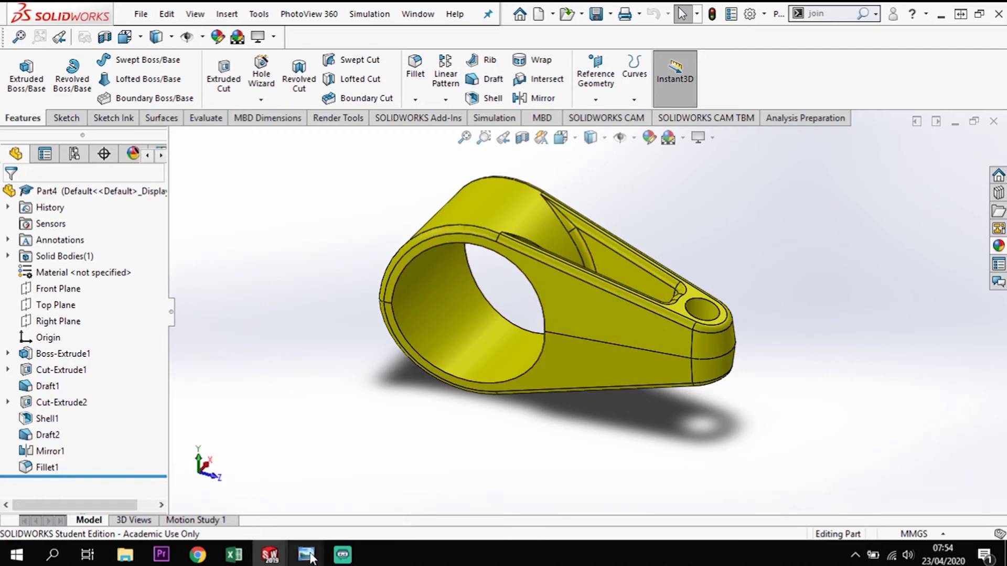
Step: Switch to the Model-Mania-2002-Phase-2 drawing in Windows Photo Viewer and read its configuration requirements
{"action": "mouse_move", "coordinate": [311, 557]}
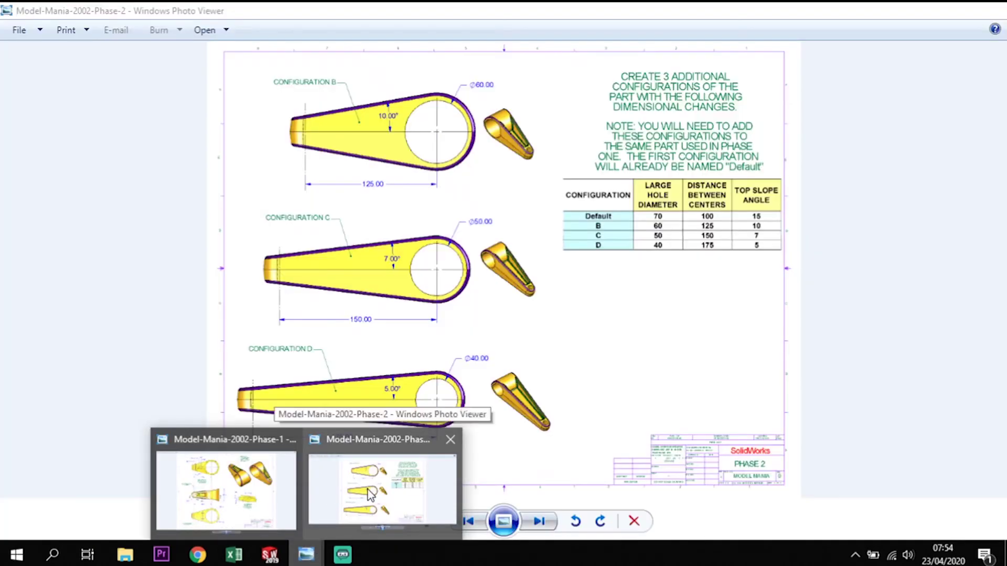
{"action": "left_click", "coordinate": [379, 475]}
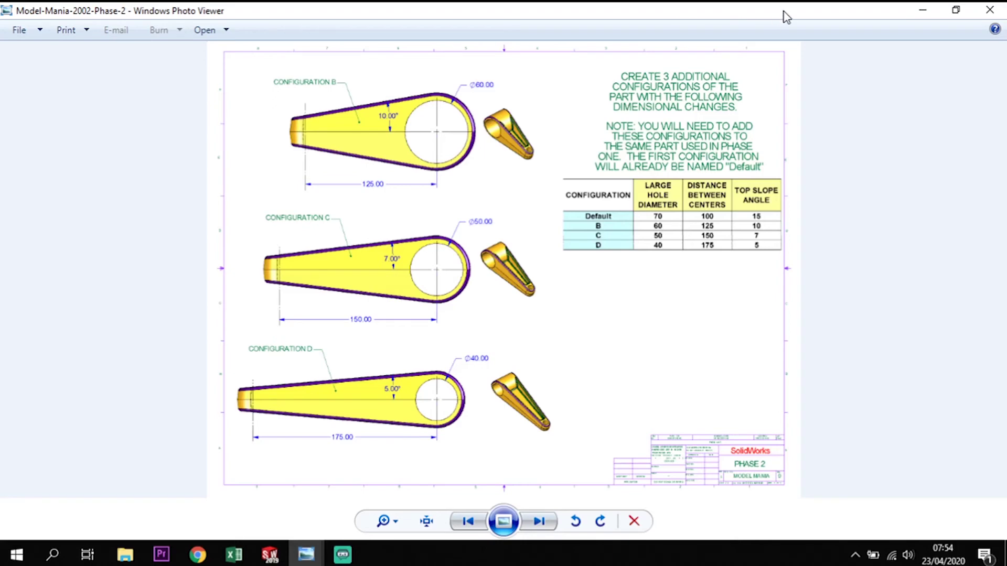
Step: Switch back to the Part4 model in SOLIDWORKS
{"action": "key", "text": "alt+Tab"}
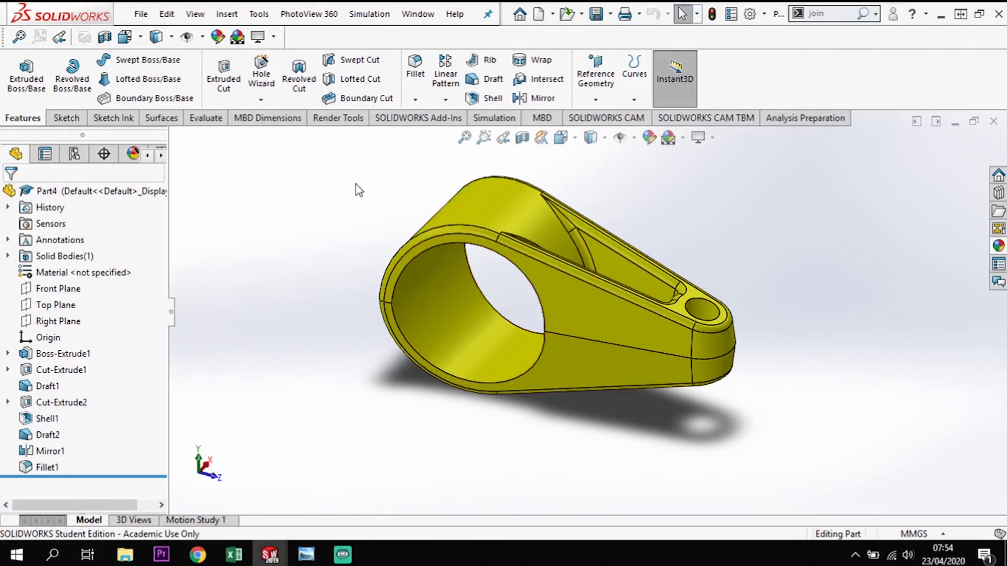
{"action": "left_click", "coordinate": [220, 16]}
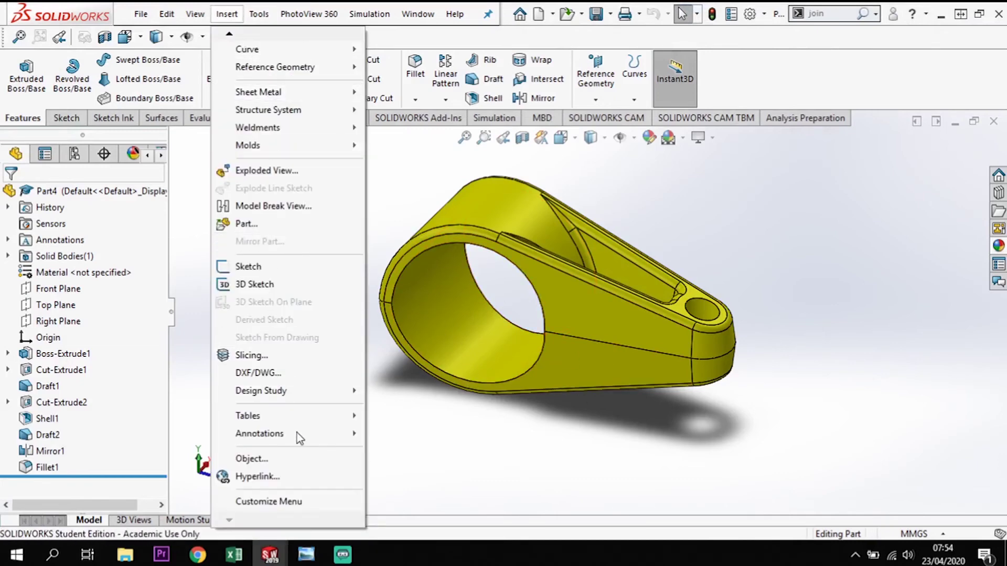
{"action": "mouse_move", "coordinate": [319, 420]}
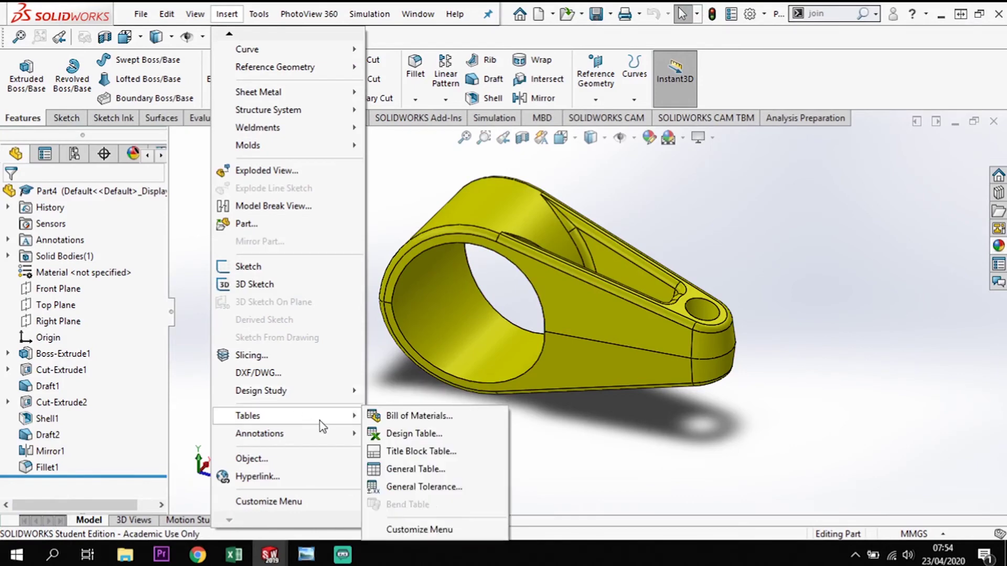
{"action": "left_click", "coordinate": [409, 434]}
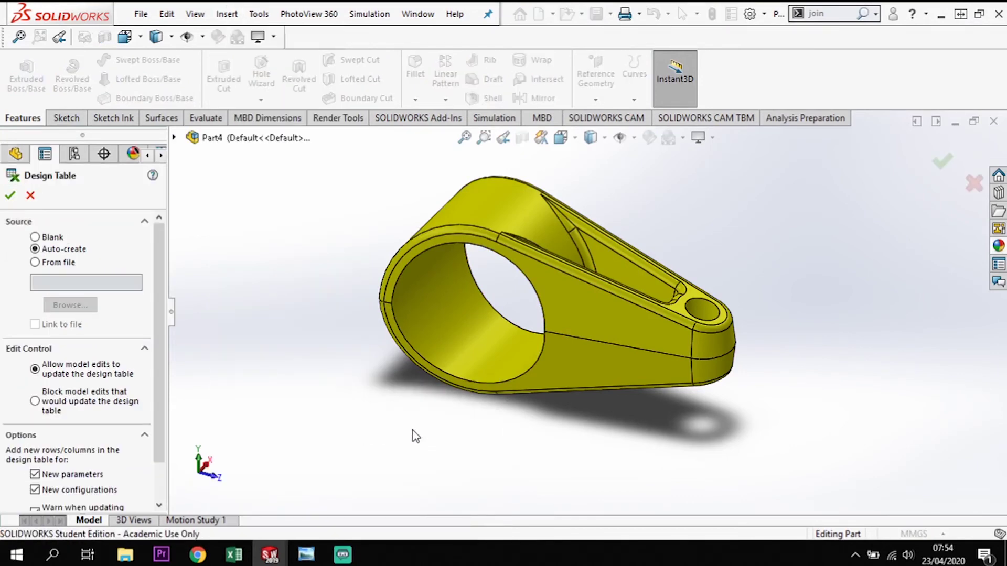
{"action": "left_click", "coordinate": [30, 196]}
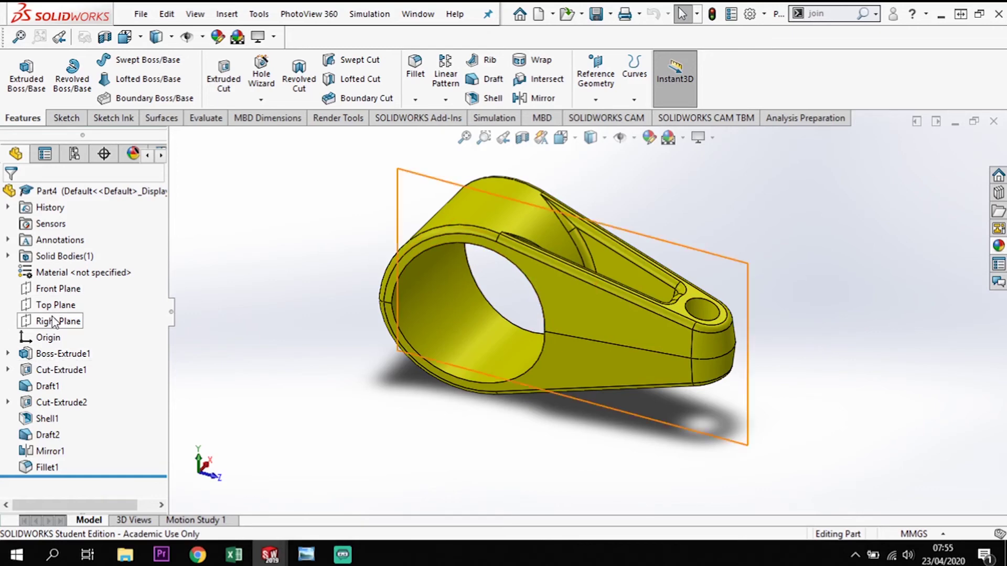
Step: Rename the 100 mm center-distance dimension of the Boss-Extrude1 sketch to "didtance between centers"
{"action": "left_click", "coordinate": [59, 358]}
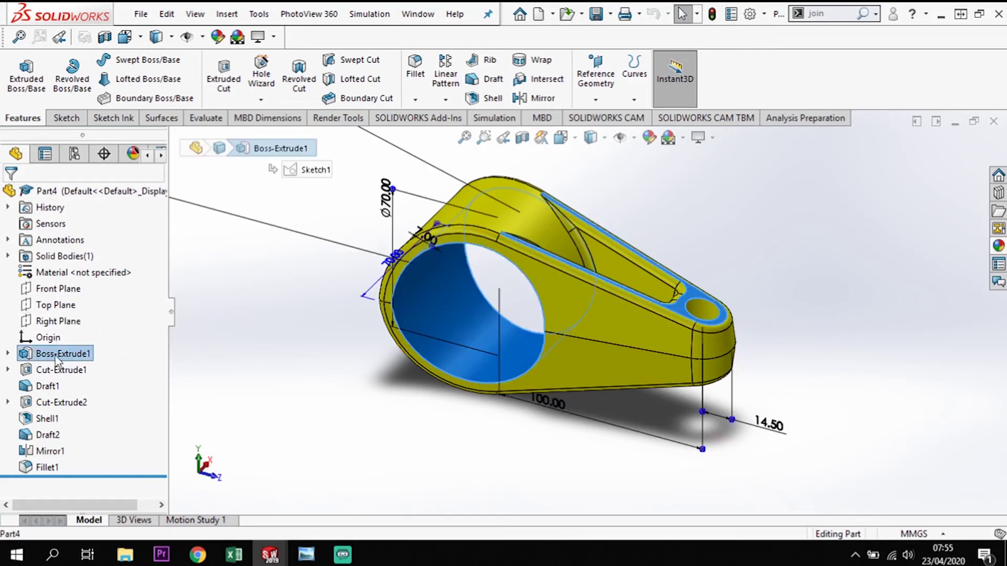
{"action": "middle_click_drag", "start_coordinate": [443, 338], "coordinate": [474, 334], "text": "ctrl"}
{"action": "scroll", "coordinate": [589, 317], "scroll_direction": "up", "scroll_amount": 1}
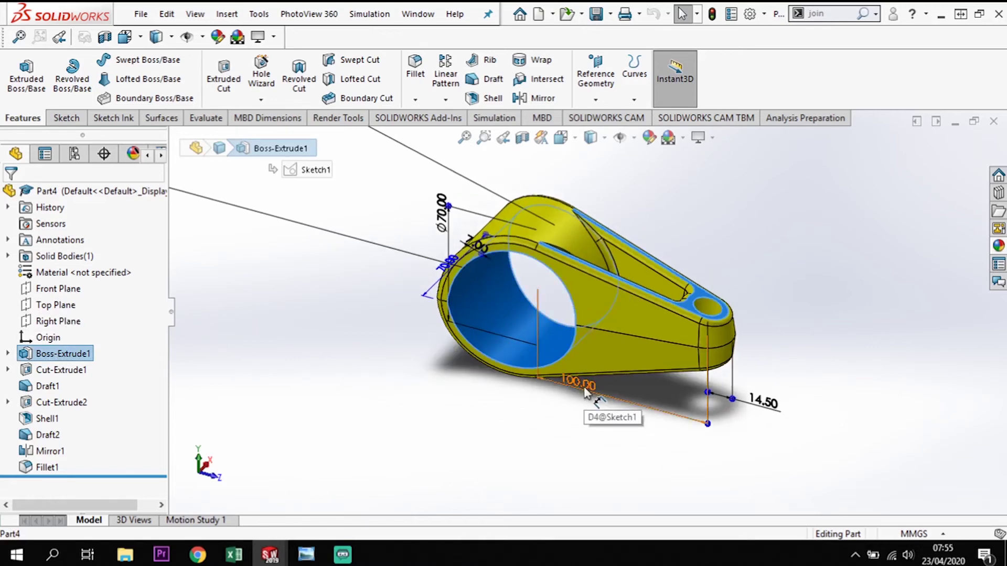
{"action": "left_click", "coordinate": [616, 404]}
{"action": "left_click", "coordinate": [66, 355]}
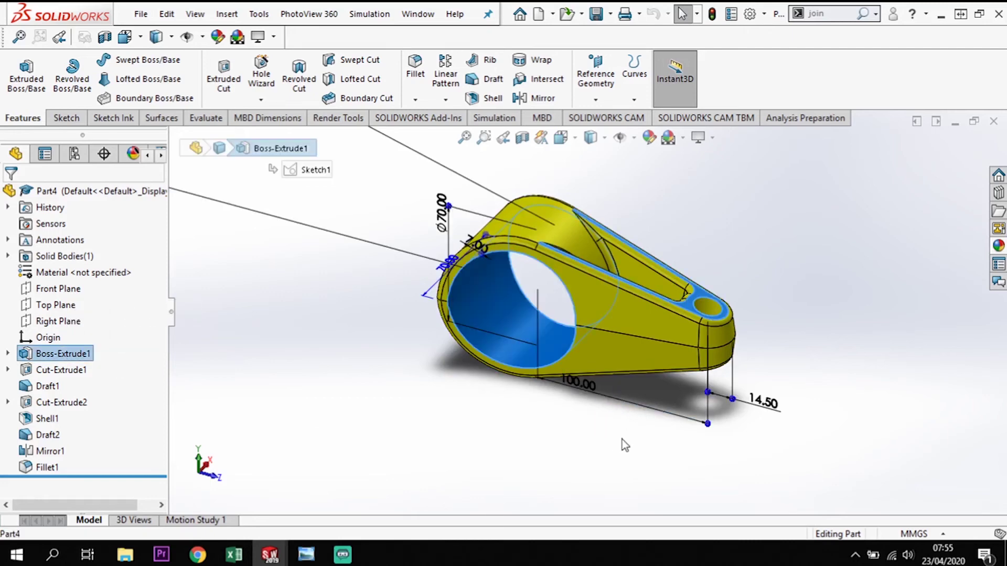
{"action": "left_click", "coordinate": [603, 396]}
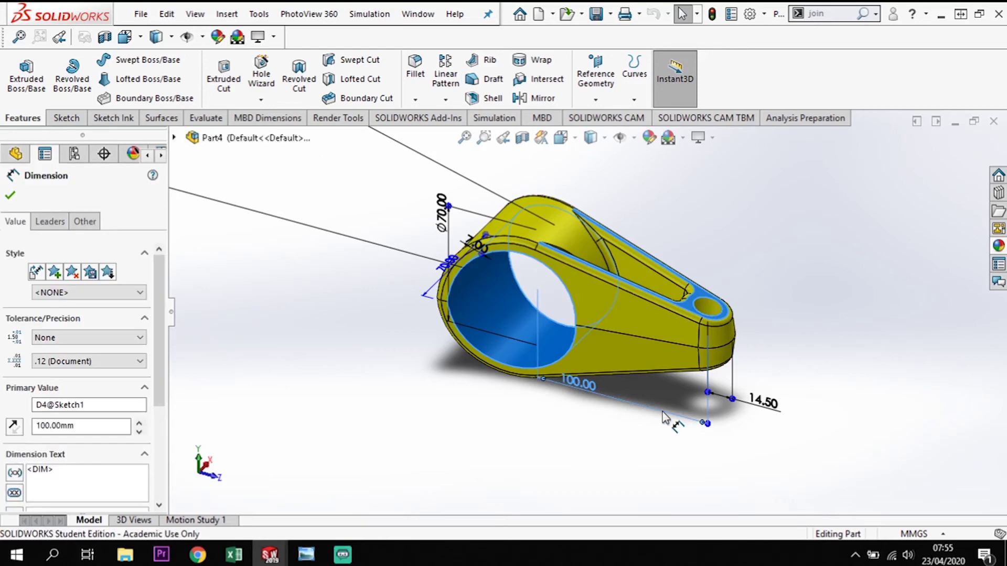
{"action": "double_click", "coordinate": [106, 407]}
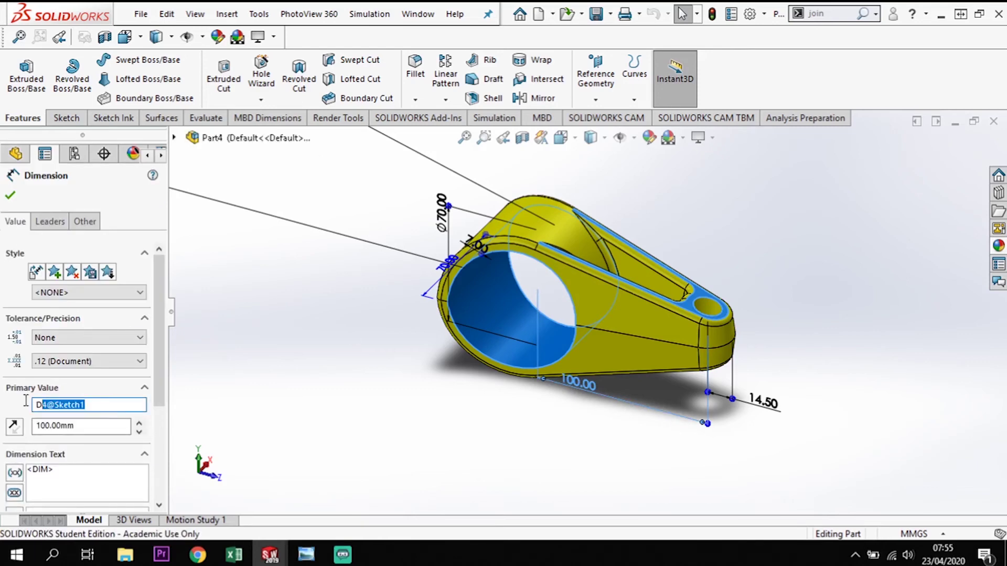
{"action": "type", "text": "didtance between centers@S"}
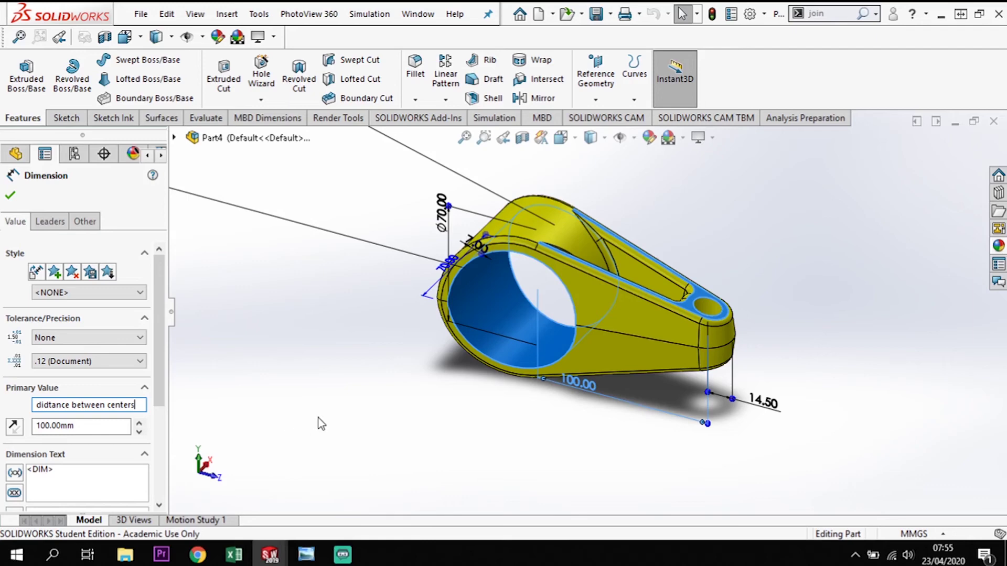
{"action": "left_click", "coordinate": [12, 196]}
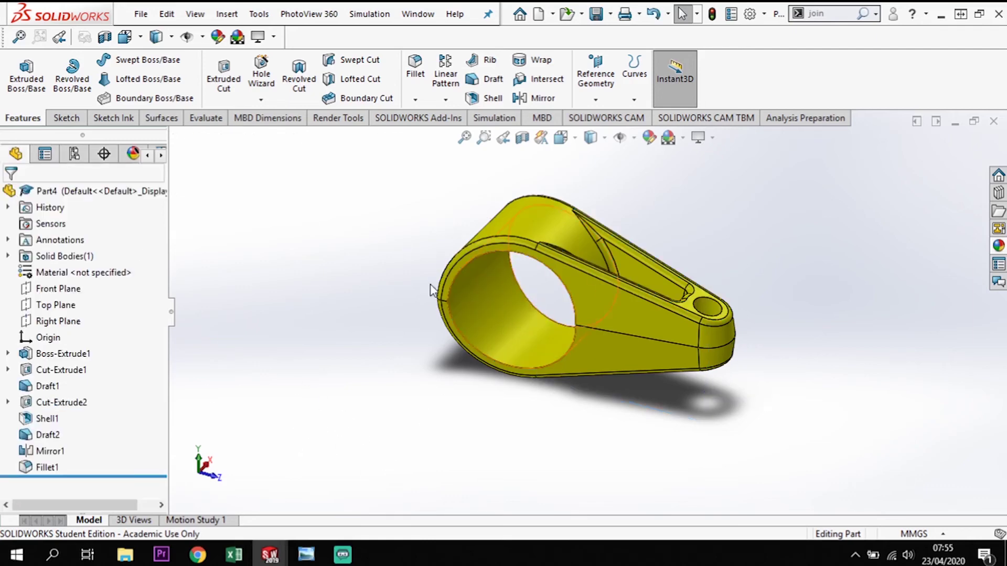
Step: Rename the 70 mm diameter dimension of the Boss-Extrude1 sketch to "Large Hole Diameter"
{"action": "left_click", "coordinate": [60, 353]}
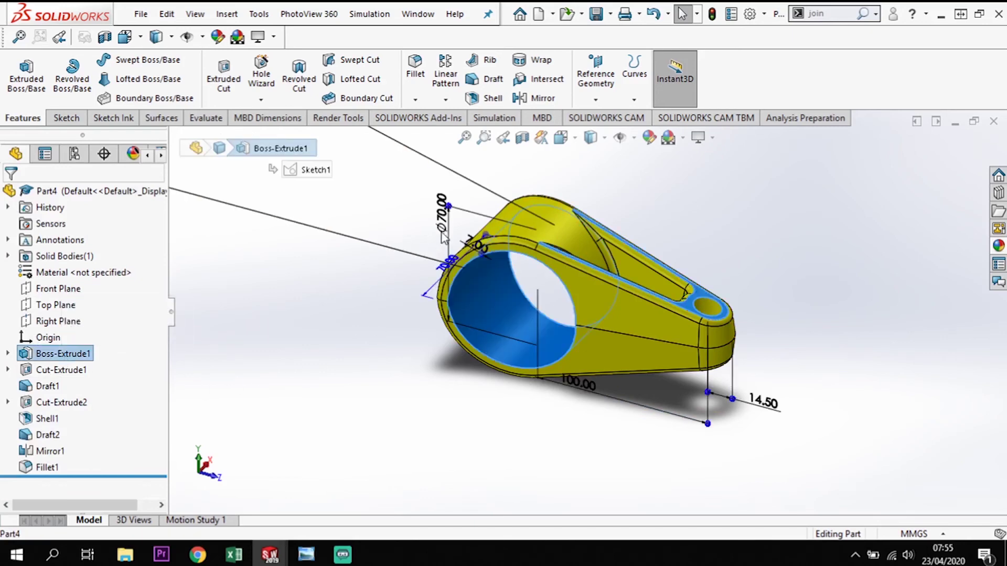
{"action": "left_click", "coordinate": [475, 218]}
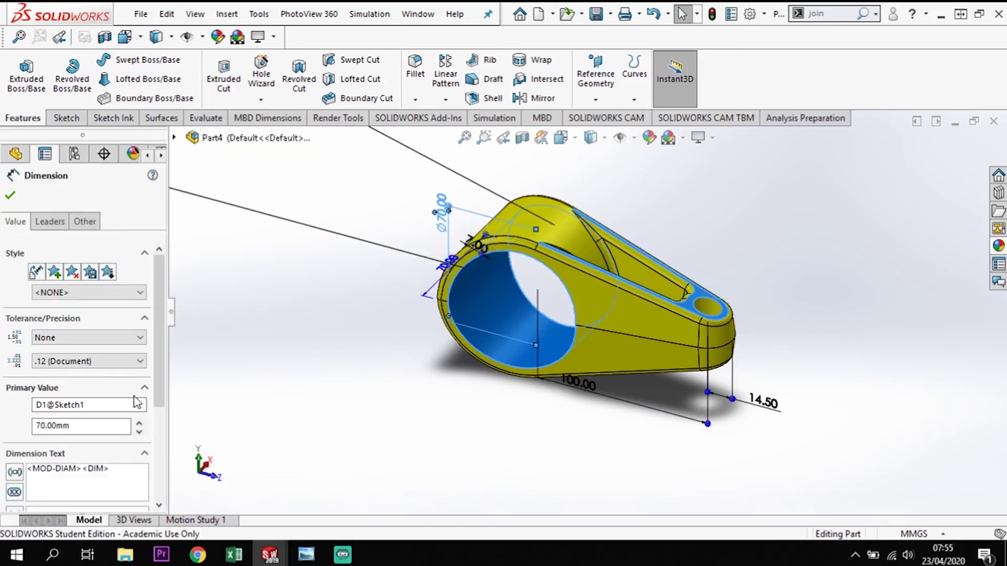
{"action": "left_click_drag", "start_coordinate": [93, 405], "coordinate": [22, 404]}
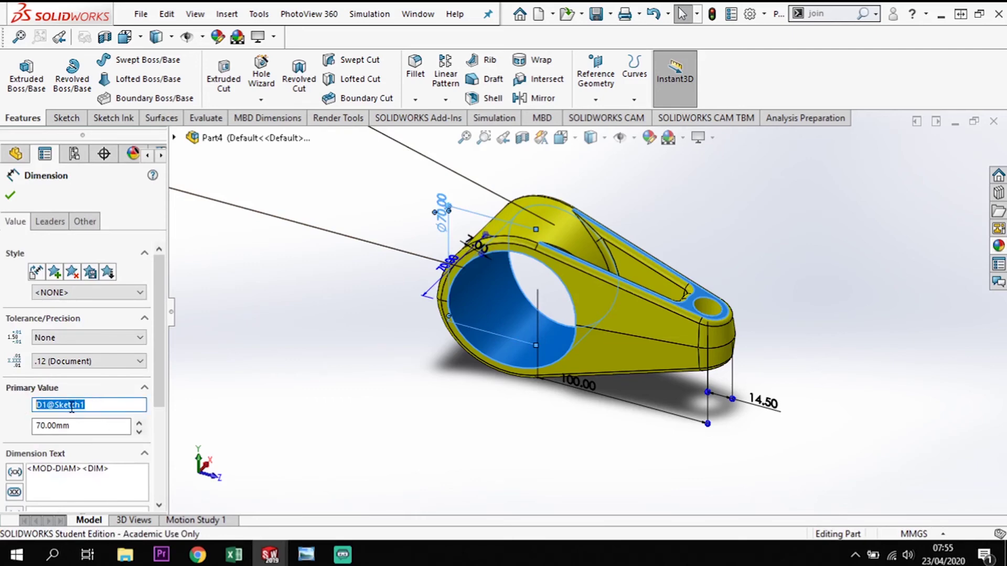
{"action": "type", "text": "Large Hole Diameter"}
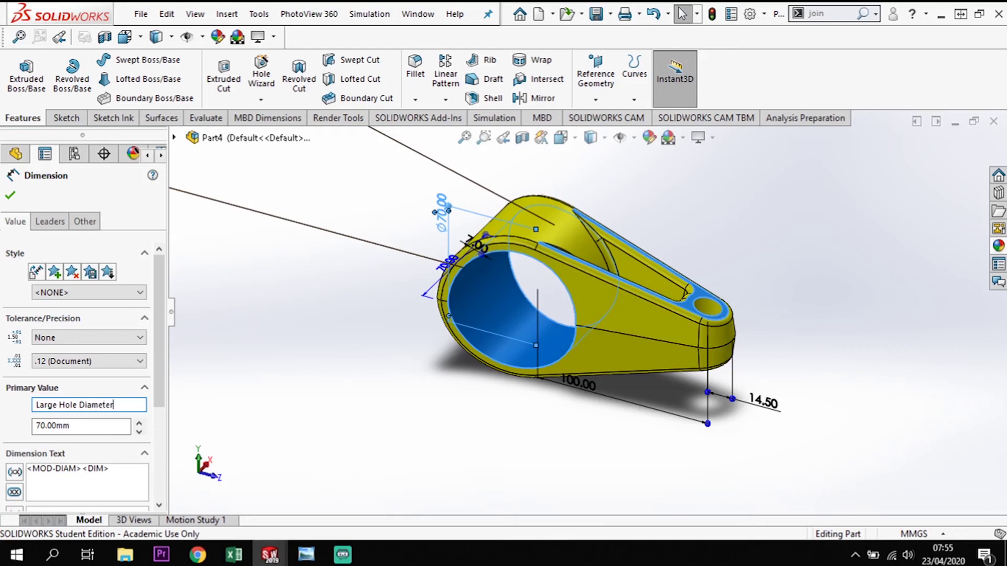
{"action": "left_click", "coordinate": [10, 196]}
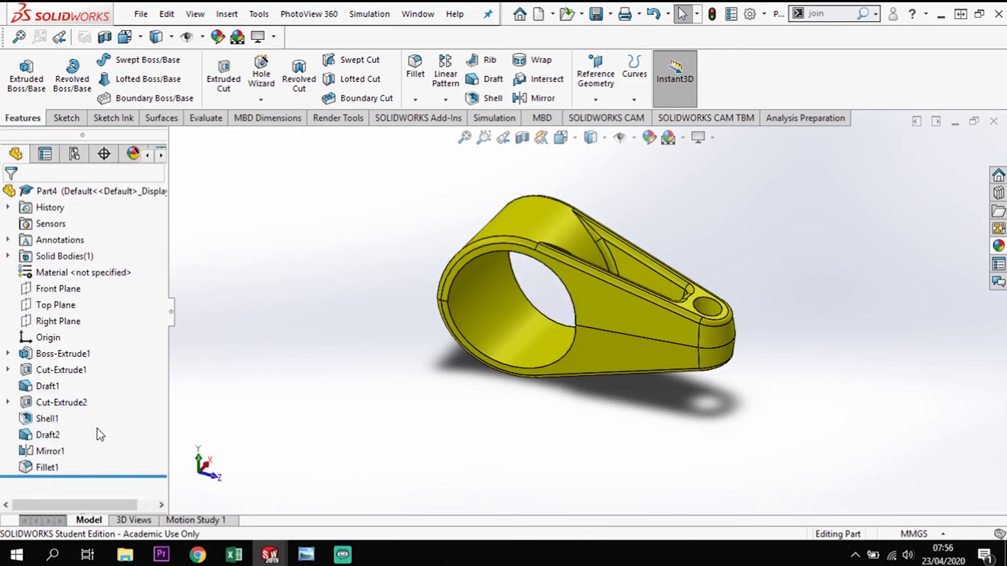
Step: Rename the 15° angle dimension of the Boss-Extrude1 sketch to "Top Slope Angle"
{"action": "double_click", "coordinate": [58, 354]}
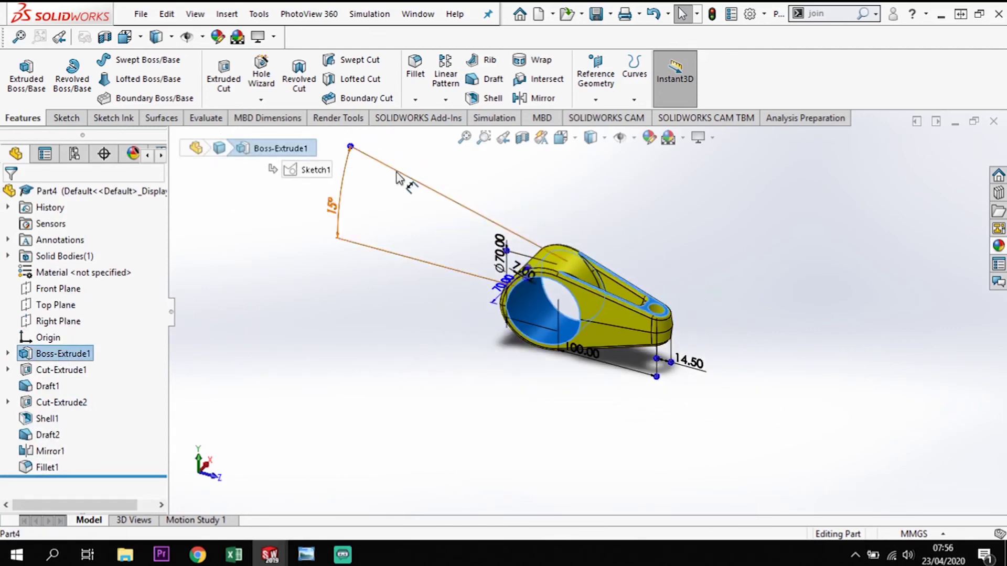
{"action": "left_click", "coordinate": [331, 204]}
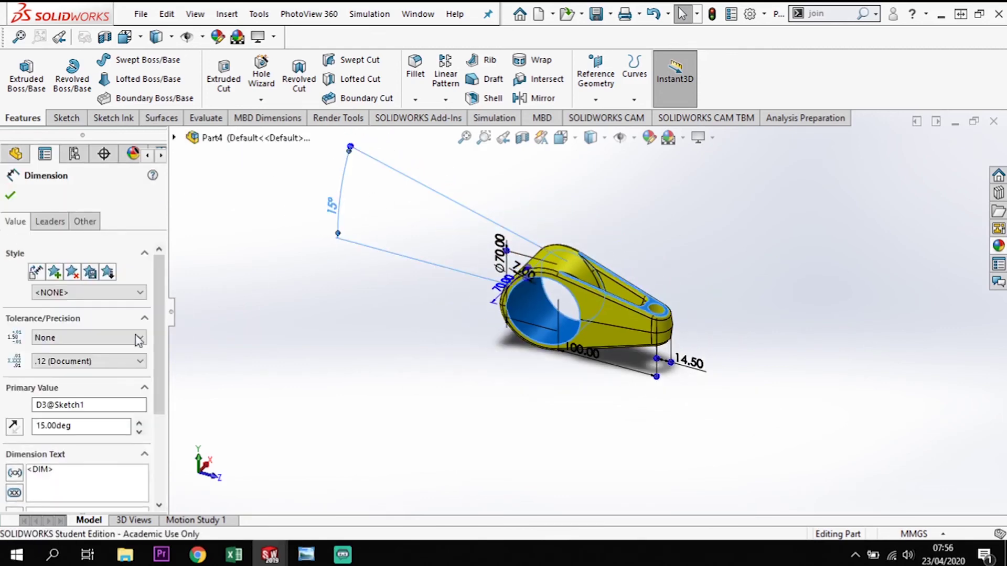
{"action": "left_click", "coordinate": [100, 404]}
{"action": "left_click_drag", "start_coordinate": [100, 404], "coordinate": [11, 409]}
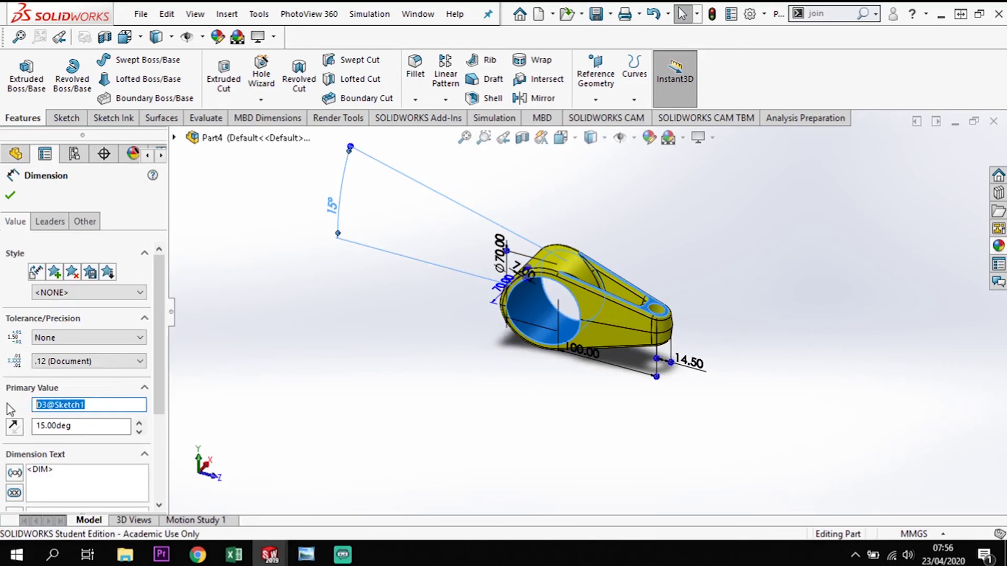
{"action": "type", "text": "Top Slope Angle"}
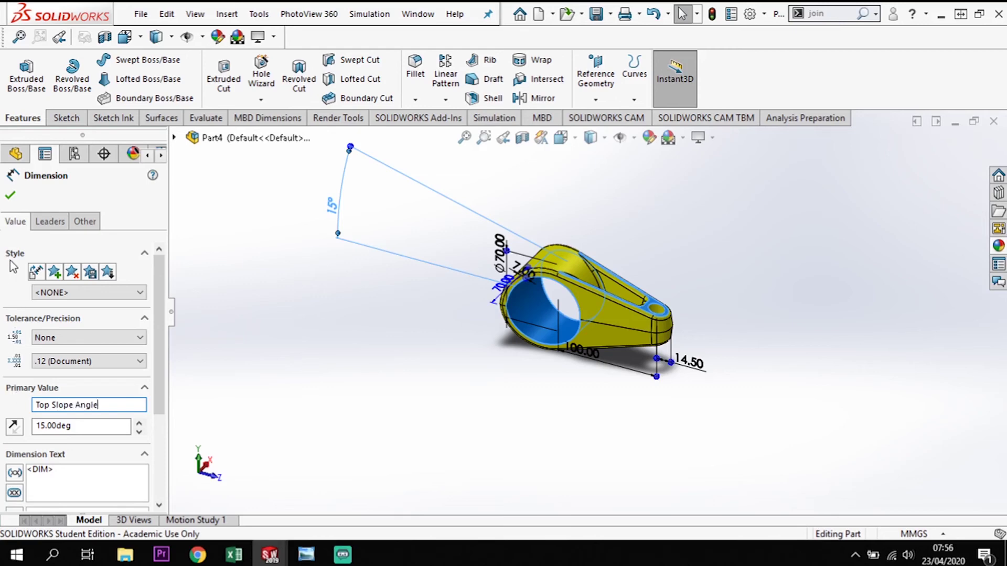
{"action": "left_click", "coordinate": [11, 196]}
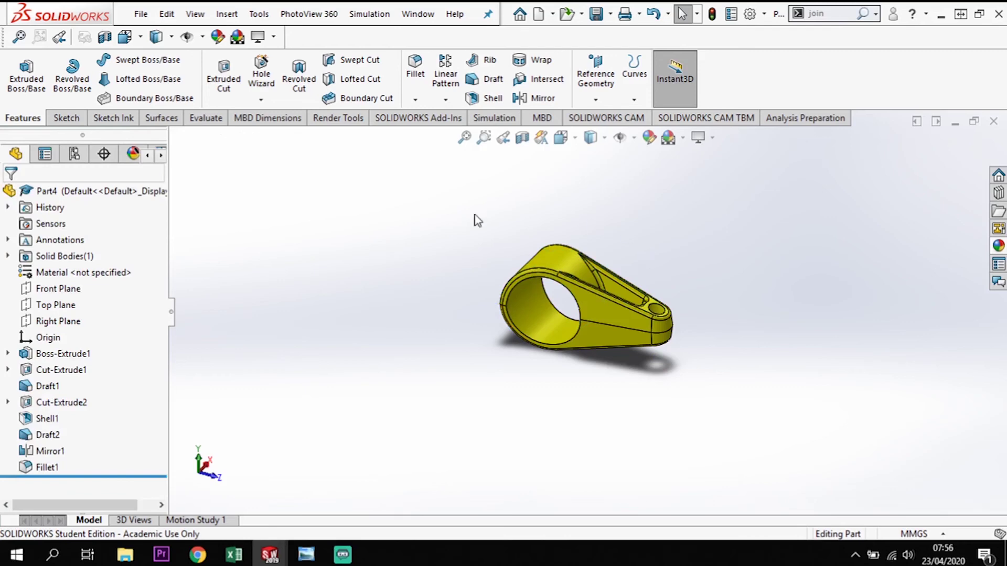
Step: Insert an auto-created design table containing the Large Hole Diameter, Top Slope Angle and didtance between centers dimensions
{"action": "scroll", "coordinate": [709, 278], "scroll_direction": "down", "scroll_amount": 1}
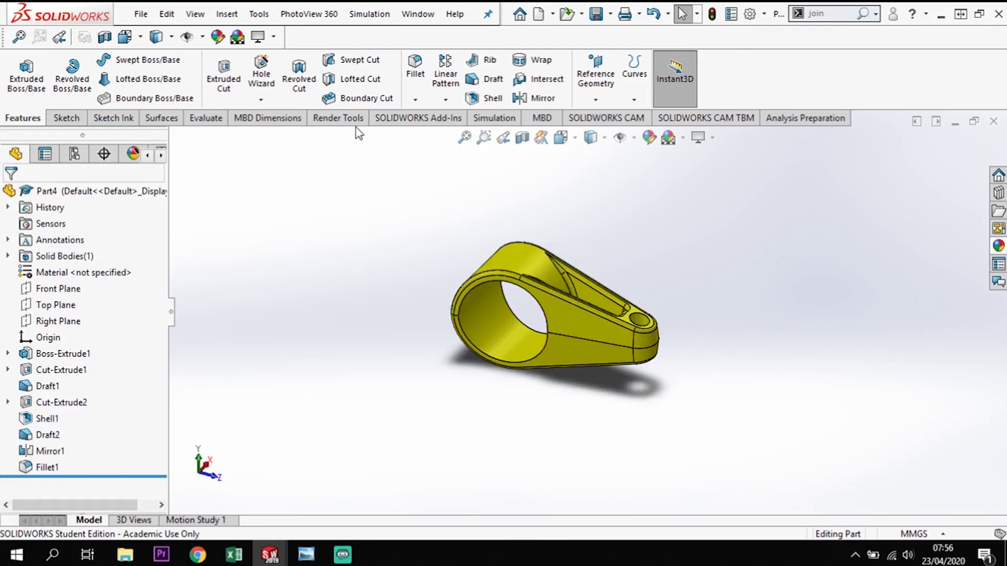
{"action": "left_click", "coordinate": [227, 14]}
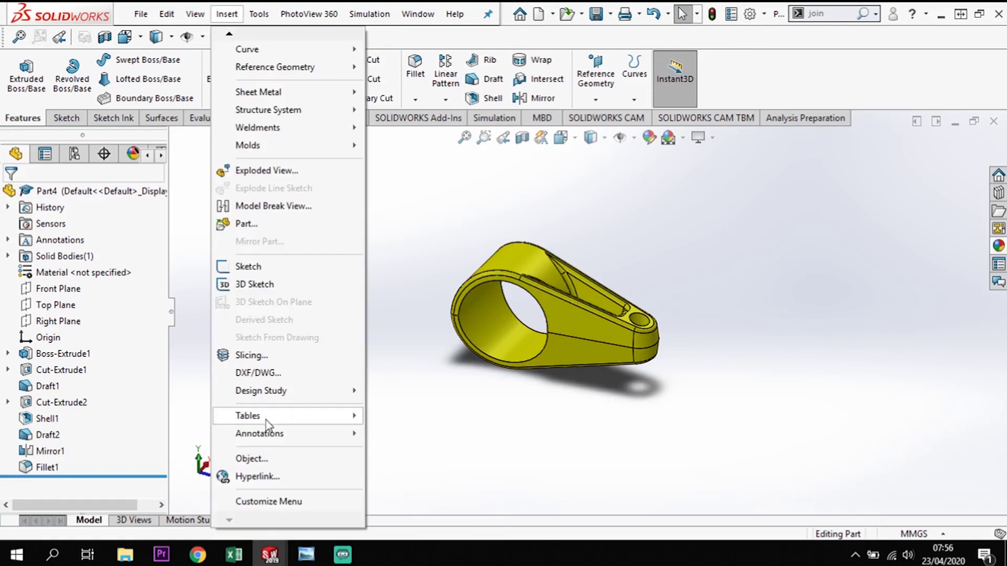
{"action": "mouse_move", "coordinate": [315, 419]}
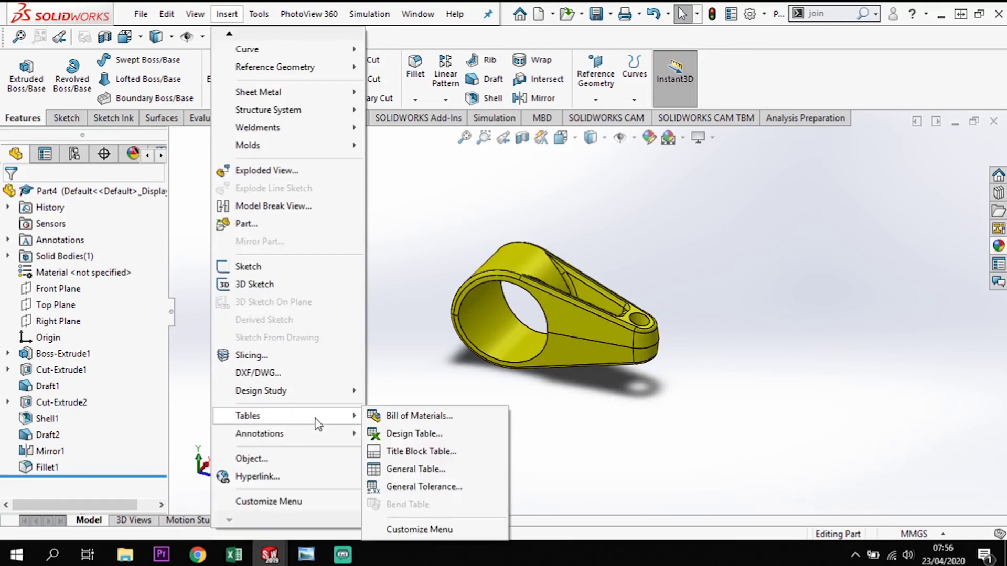
{"action": "left_click", "coordinate": [408, 438]}
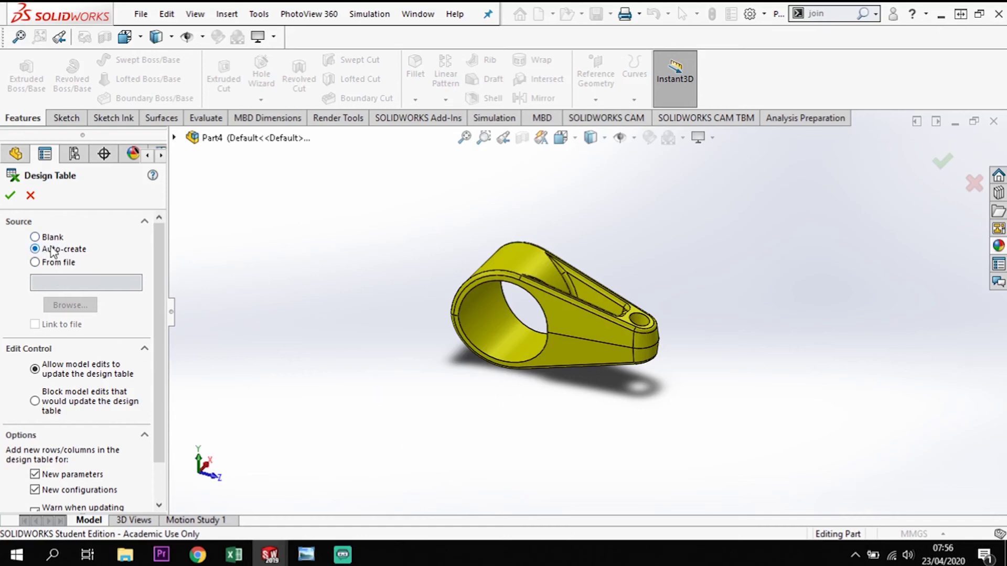
{"action": "left_click", "coordinate": [13, 194]}
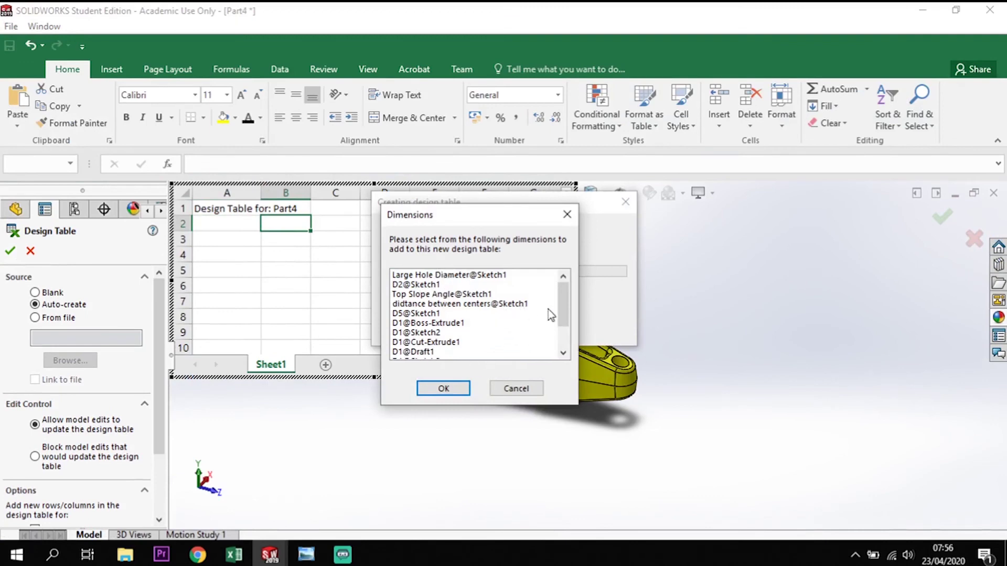
{"action": "left_click", "coordinate": [463, 276]}
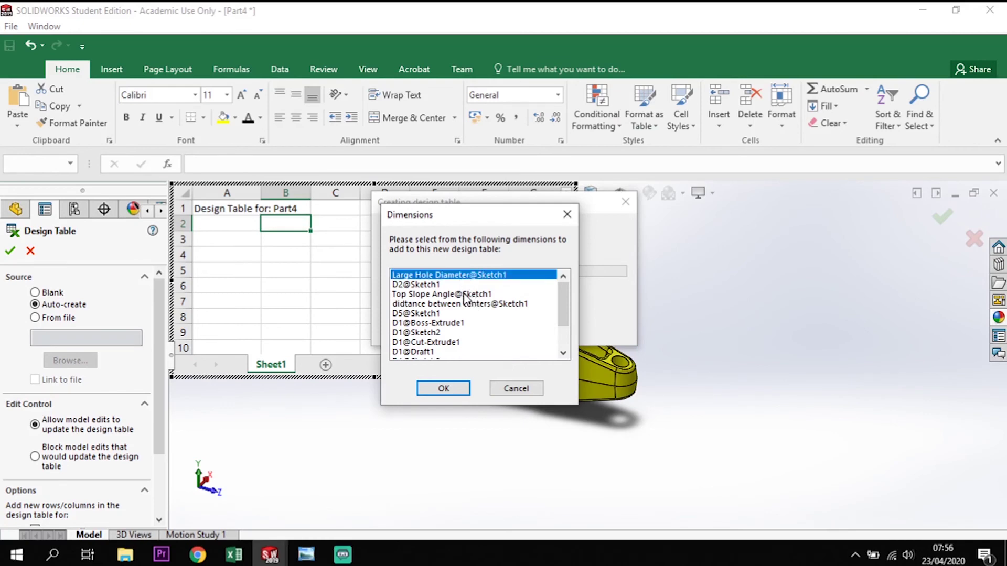
{"action": "left_click", "coordinate": [442, 294], "text": "ctrl"}
{"action": "left_click", "coordinate": [458, 305], "text": "ctrl"}
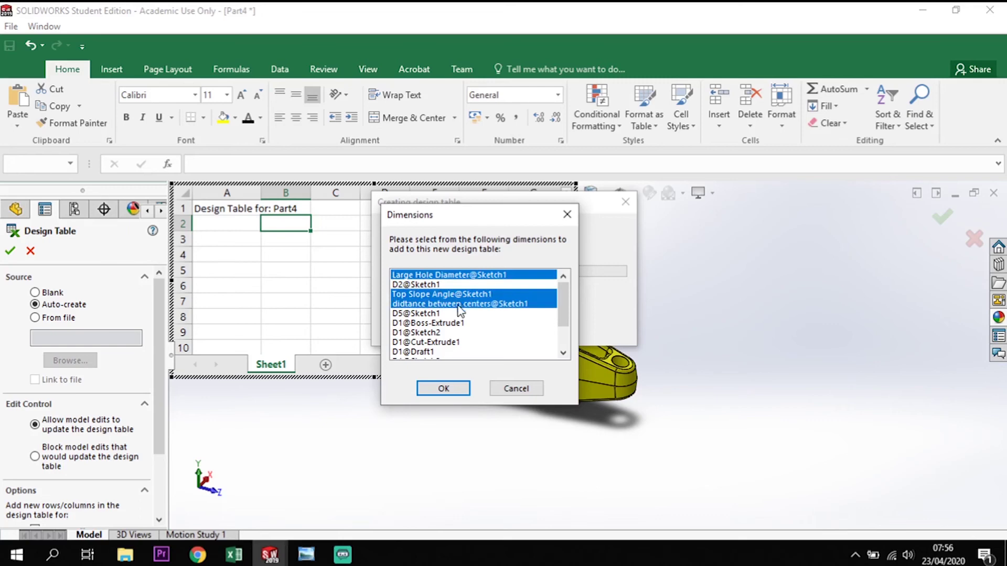
{"action": "left_click", "coordinate": [442, 389]}
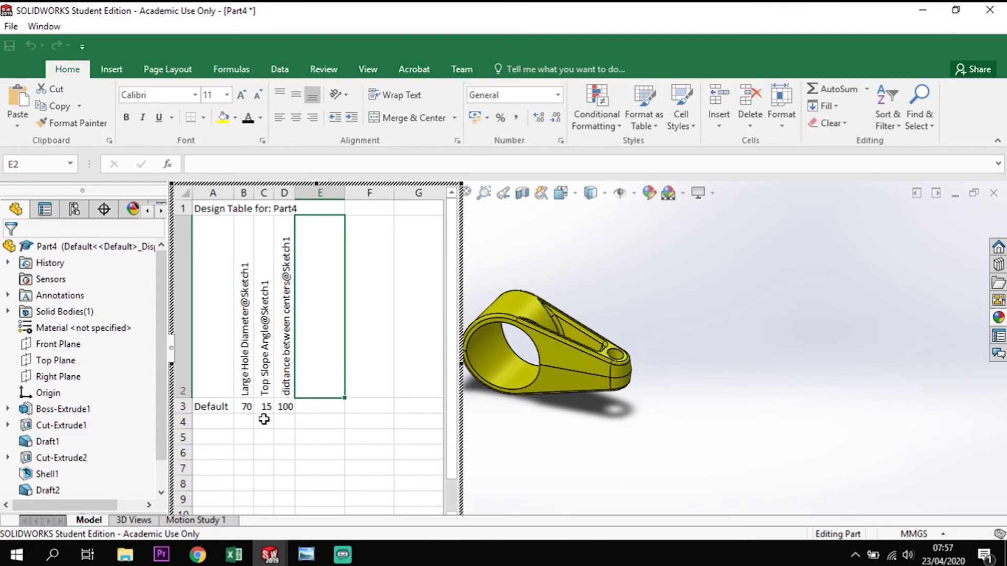
Step: Fill the Large Hole Diameter column below the Default row with 60, 50 and 40 in cells B4 to B6
{"action": "left_click", "coordinate": [247, 422]}
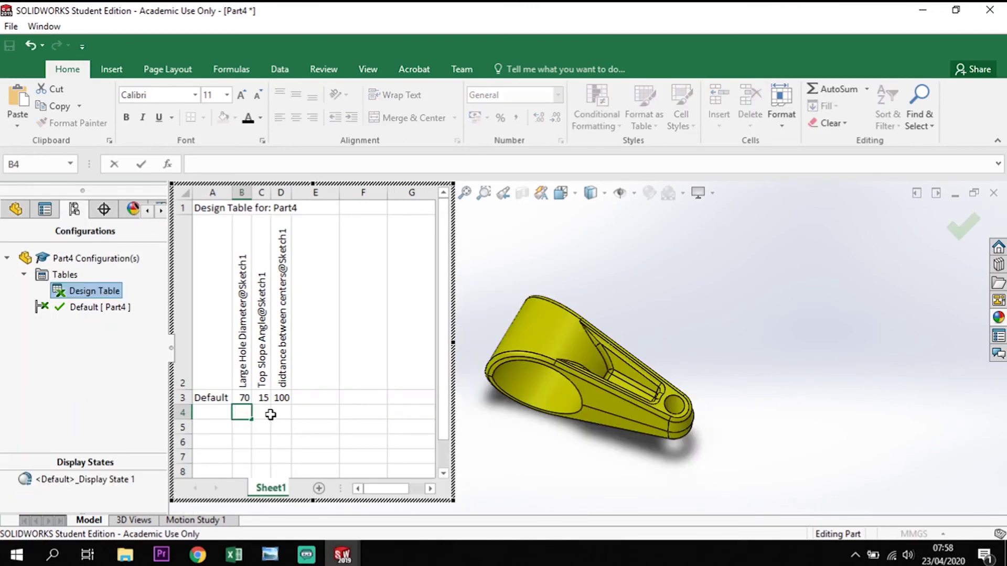
{"action": "type", "text": "60"}
{"action": "key", "text": "Return"}
{"action": "type", "text": "50"}
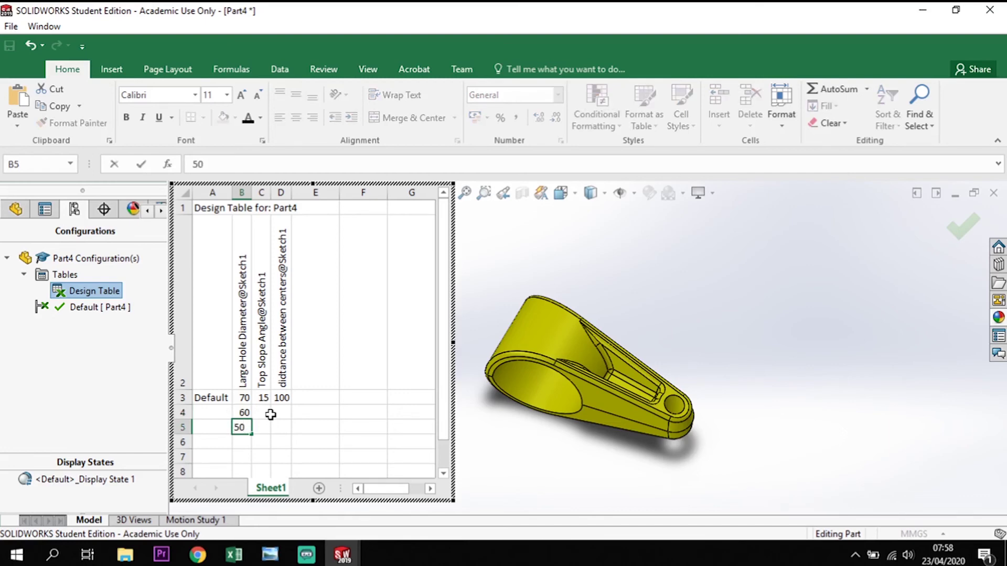
{"action": "key", "text": "Return"}
{"action": "type", "text": "40"}
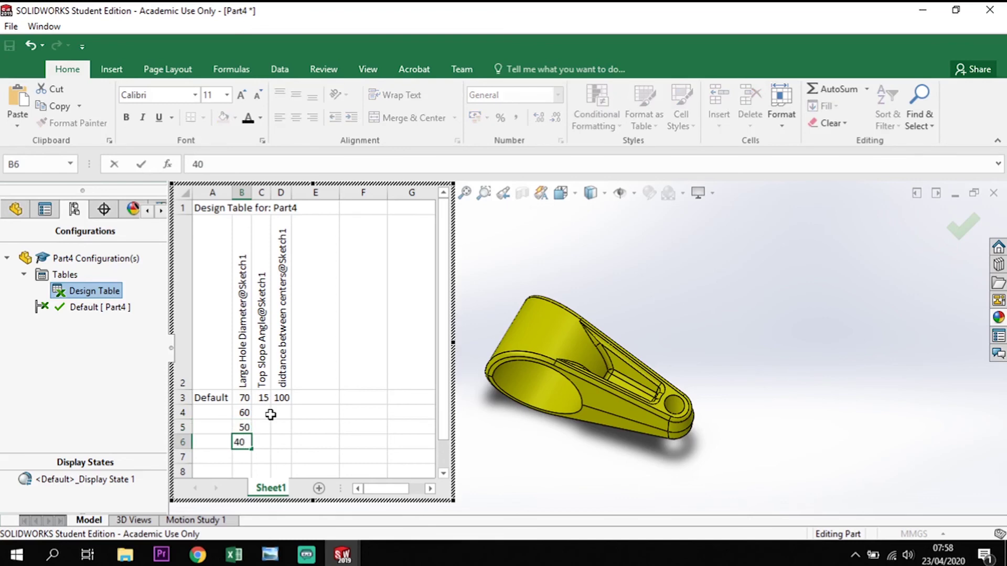
{"action": "key", "text": "Tab"}
Step: Fill the Top Slope Angle column below the Default row with 10, 7 and 5 in cells C4 to C6
{"action": "key", "text": "Up"}
{"action": "key", "text": "Up"}
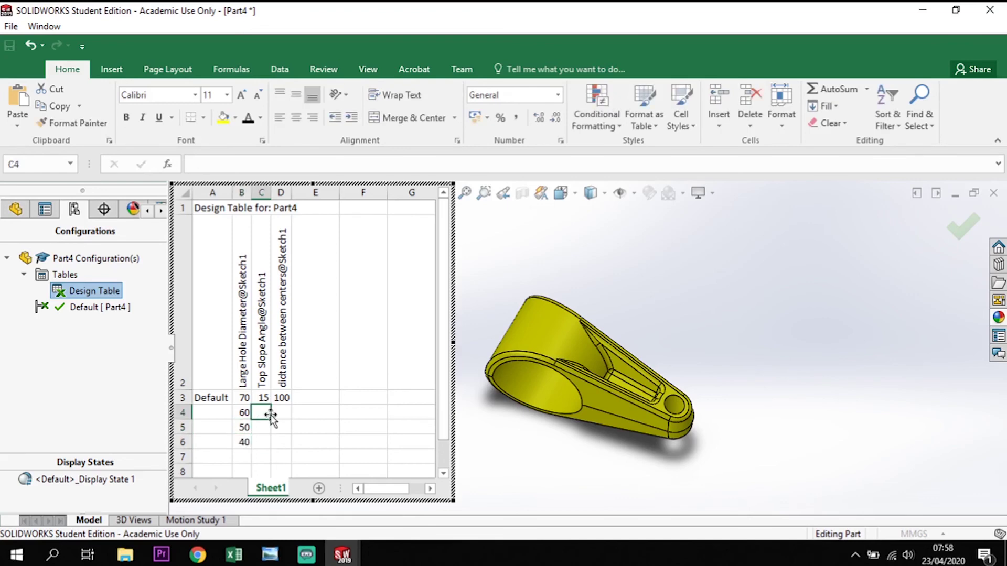
{"action": "type", "text": "10"}
{"action": "key", "text": "Return"}
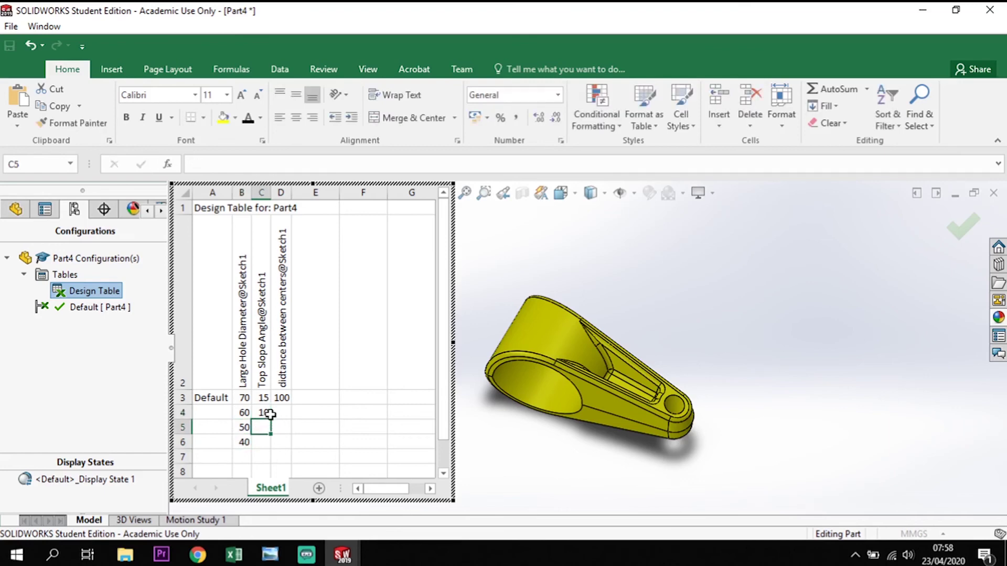
{"action": "type", "text": "7"}
{"action": "key", "text": "Up"}
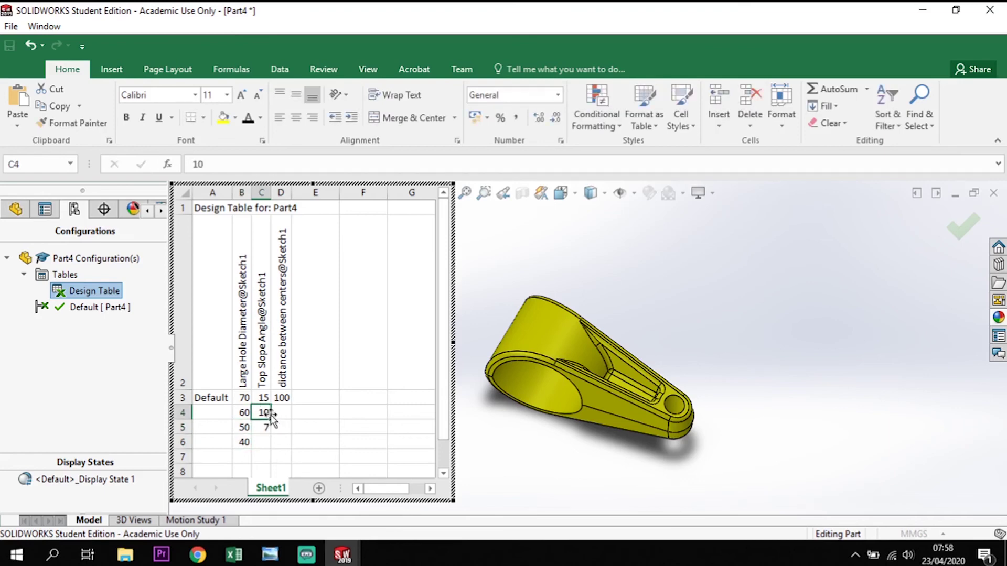
{"action": "key", "text": "Down"}
{"action": "key", "text": "Down"}
{"action": "type", "text": "5"}
{"action": "key", "text": "Return"}
Step: Fill the didtance between centers column below the Default row with 125, 150 and 175 in cells D4 to D6
{"action": "left_click", "coordinate": [271, 413]}
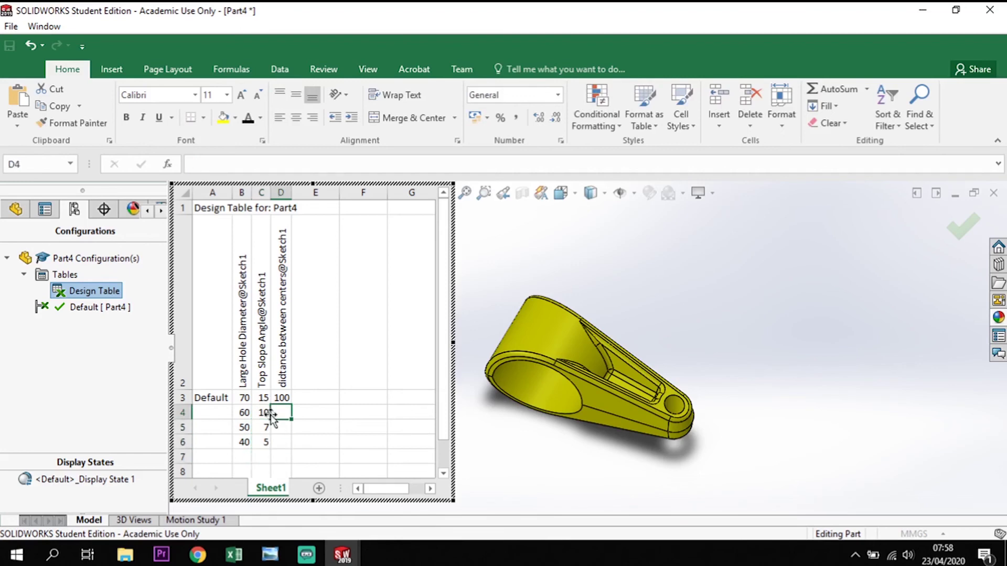
{"action": "type", "text": "125"}
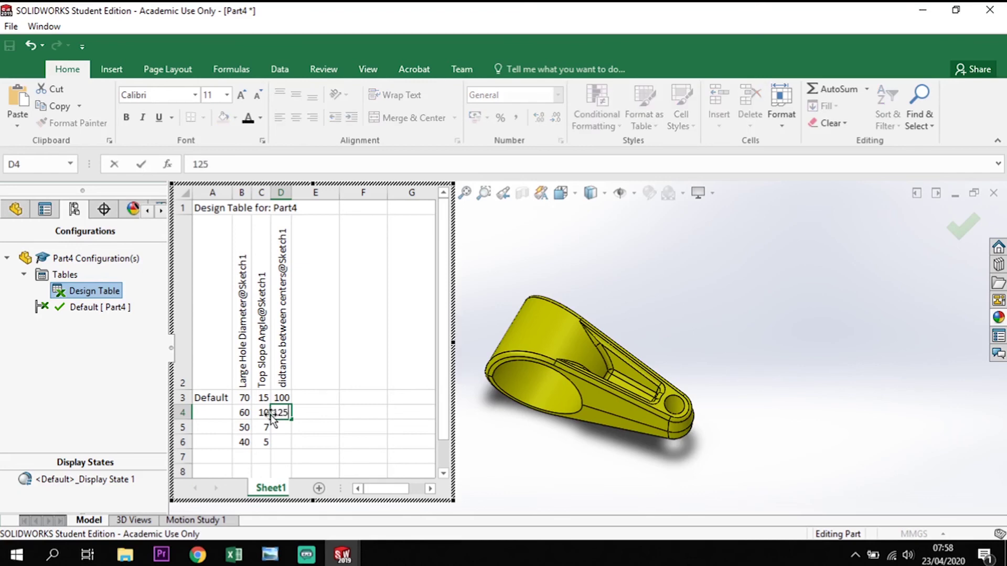
{"action": "key", "text": "Return"}
{"action": "type", "text": "150"}
{"action": "key", "text": "Return"}
{"action": "type", "text": "175"}
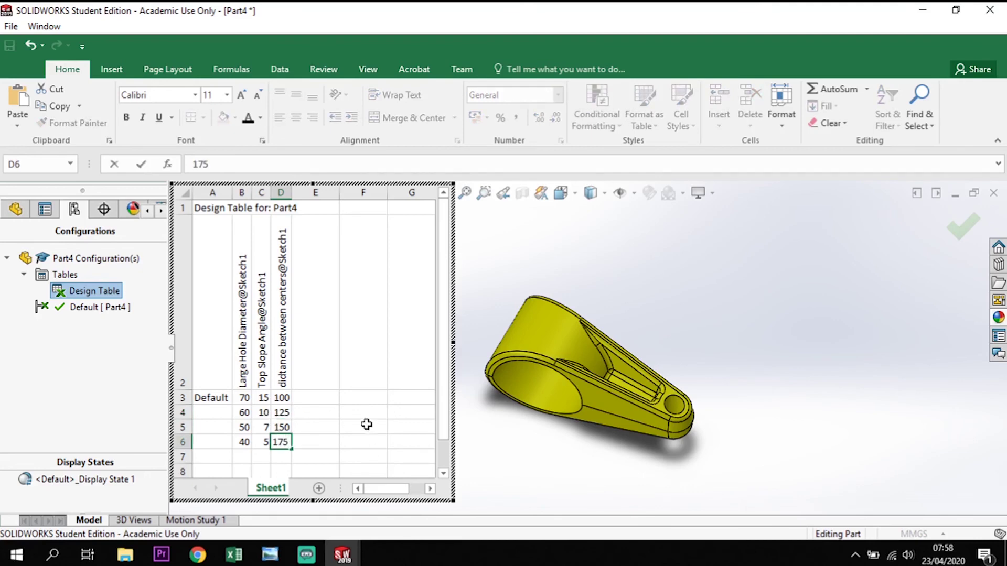
{"action": "key", "text": "Return"}
Step: Name the new design table rows B, C and D in cells A4 to A6 and generate their configurations
{"action": "left_click", "coordinate": [219, 422]}
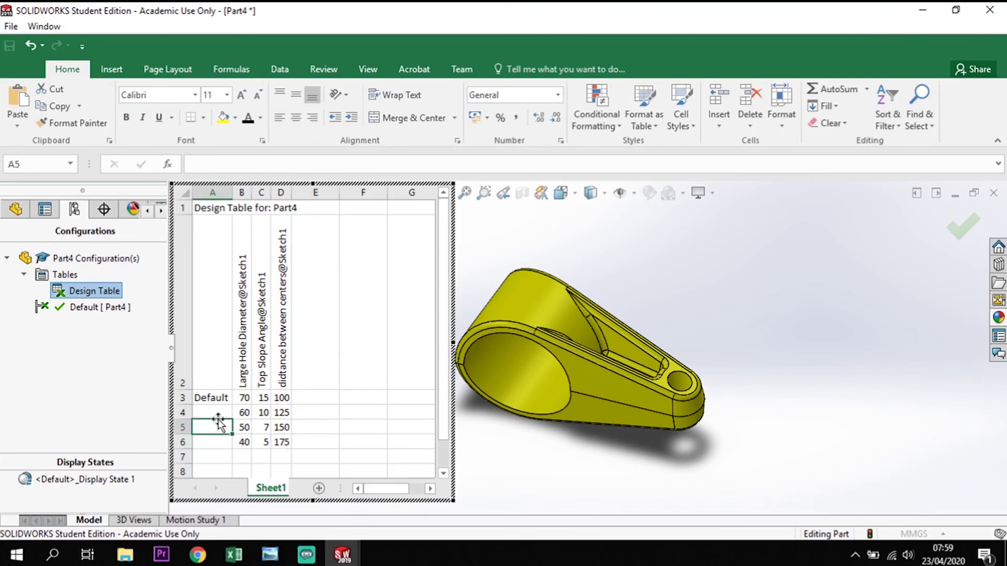
{"action": "left_click", "coordinate": [222, 411]}
{"action": "type", "text": "B"}
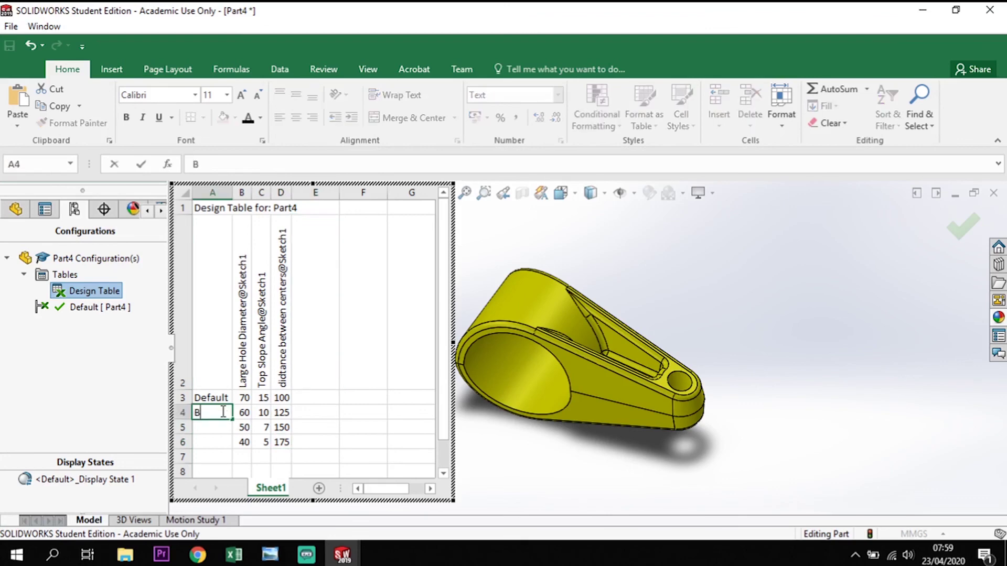
{"action": "key", "text": "Return"}
{"action": "type", "text": "C"}
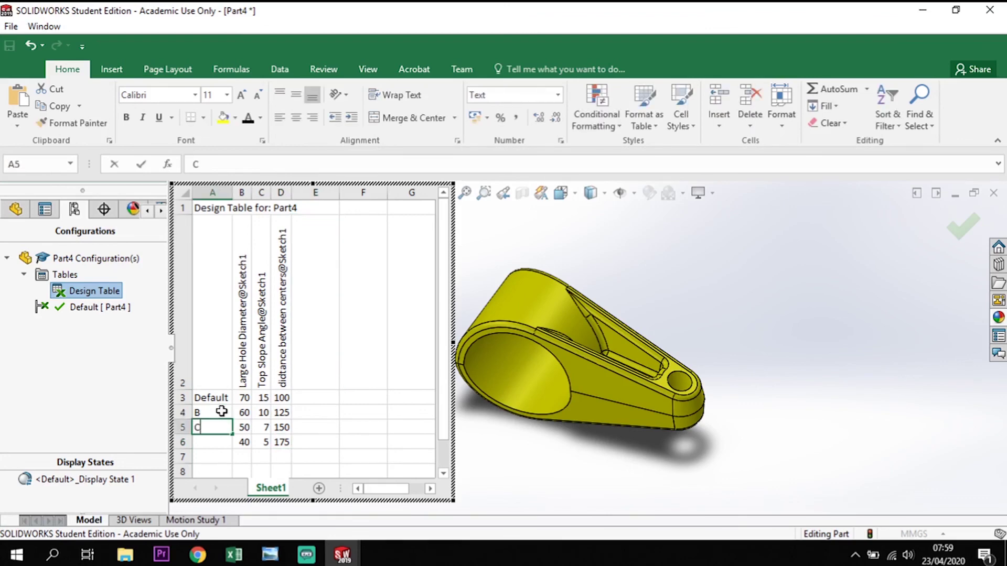
{"action": "key", "text": "Return"}
{"action": "type", "text": "D"}
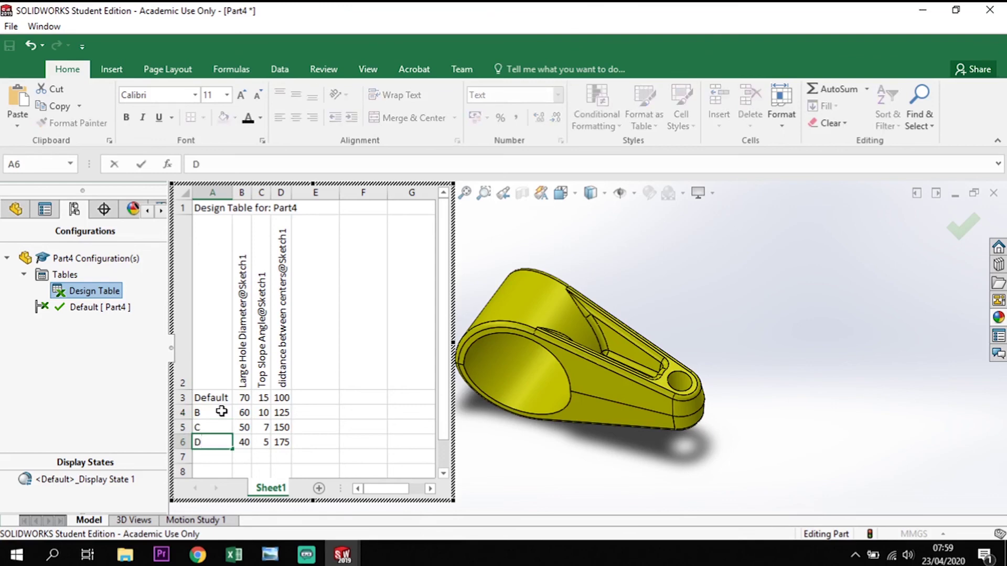
{"action": "left_click", "coordinate": [965, 241]}
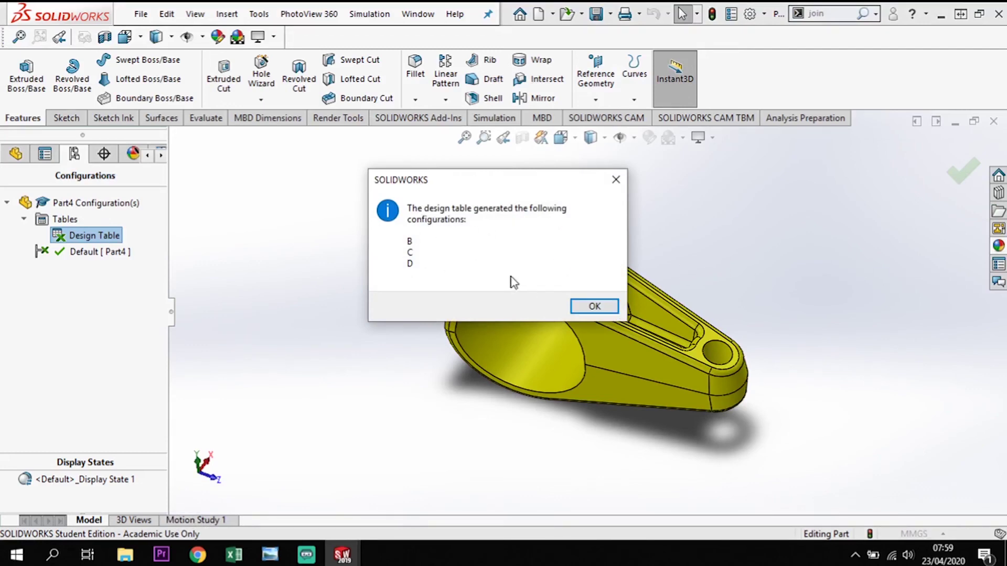
{"action": "left_click", "coordinate": [594, 306]}
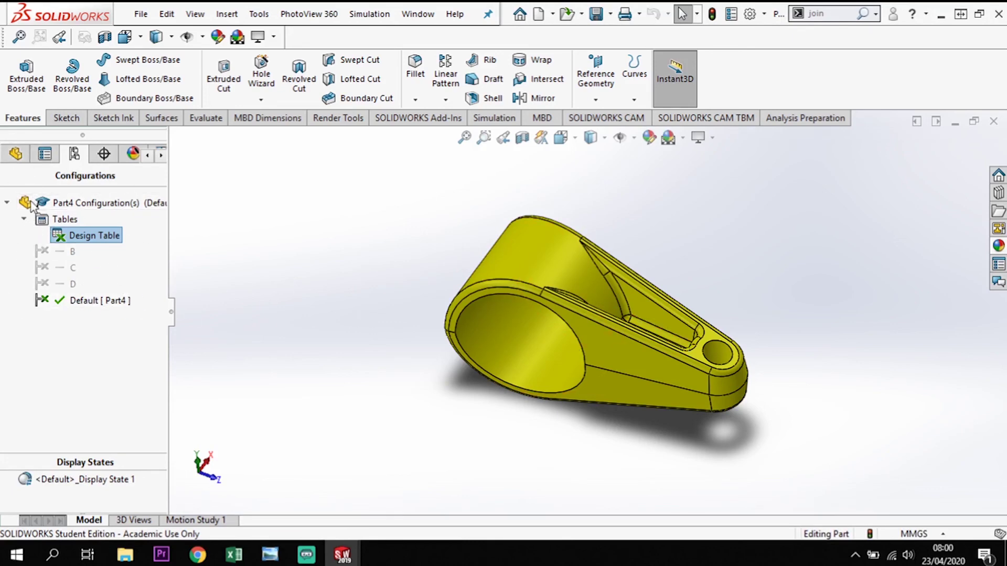
Step: Activate configurations B, C and D one after another to inspect how the part's shape changes
{"action": "left_click", "coordinate": [19, 162]}
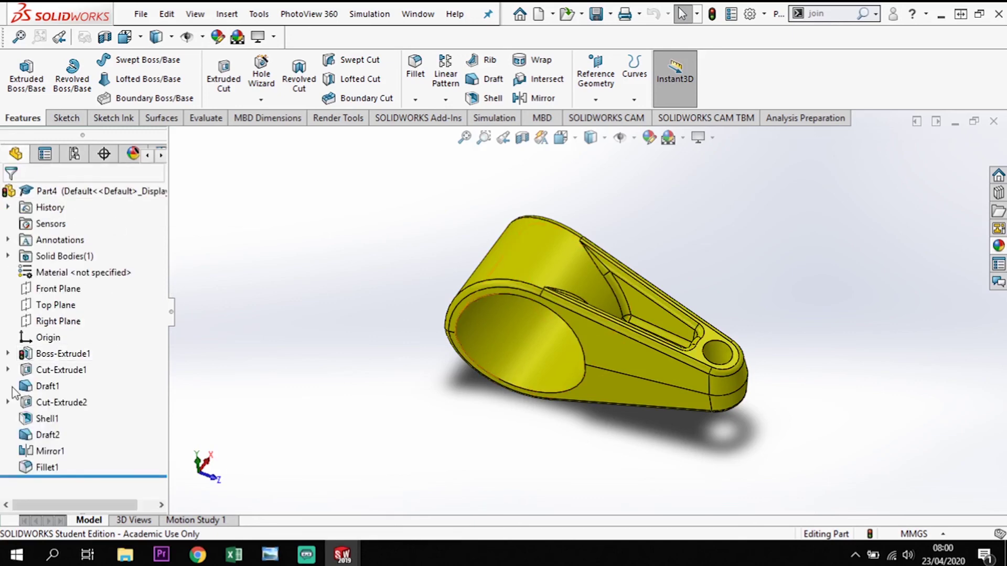
{"action": "left_click", "coordinate": [75, 158]}
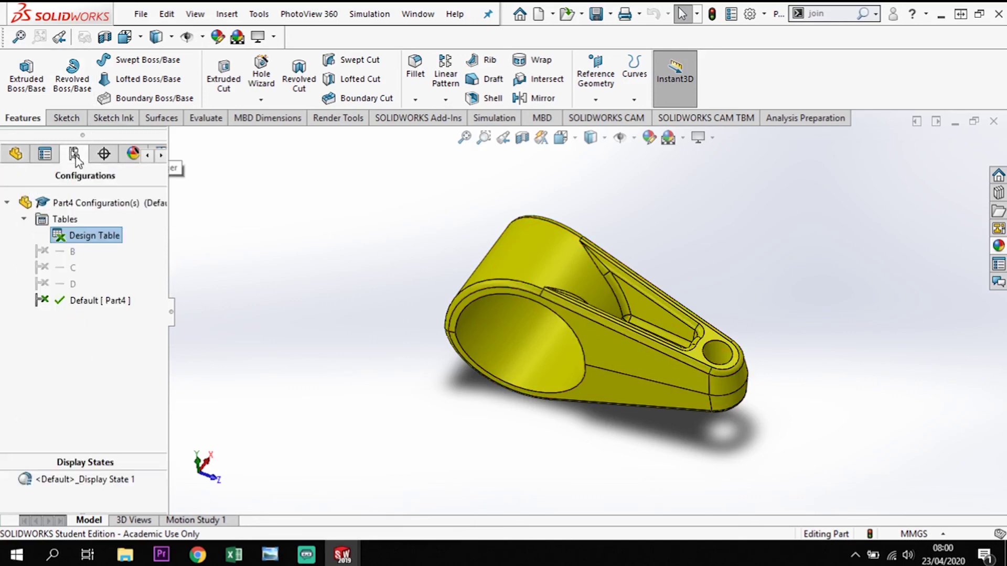
{"action": "left_click", "coordinate": [24, 220]}
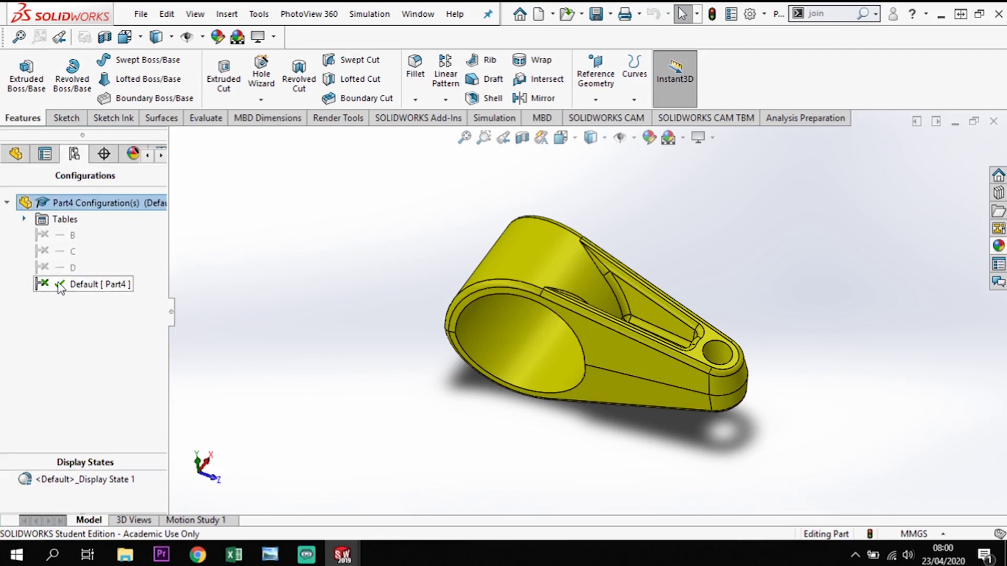
{"action": "double_click", "coordinate": [58, 237]}
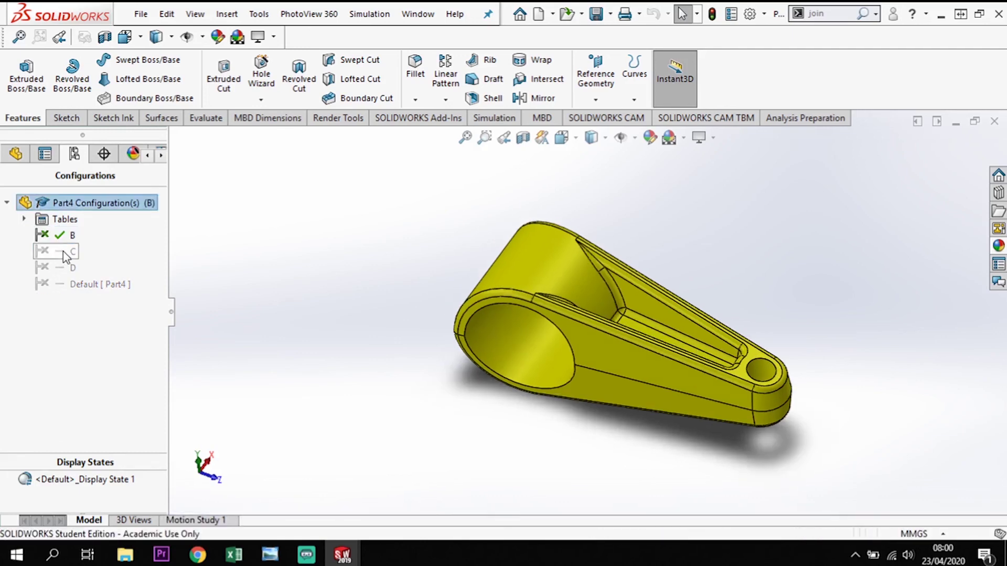
{"action": "double_click", "coordinate": [63, 253]}
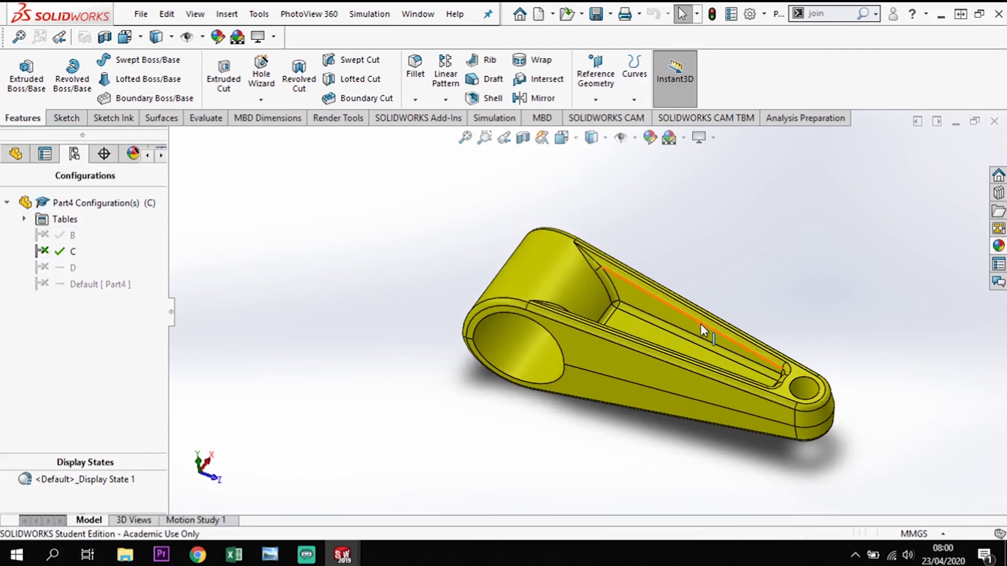
{"action": "double_click", "coordinate": [58, 269]}
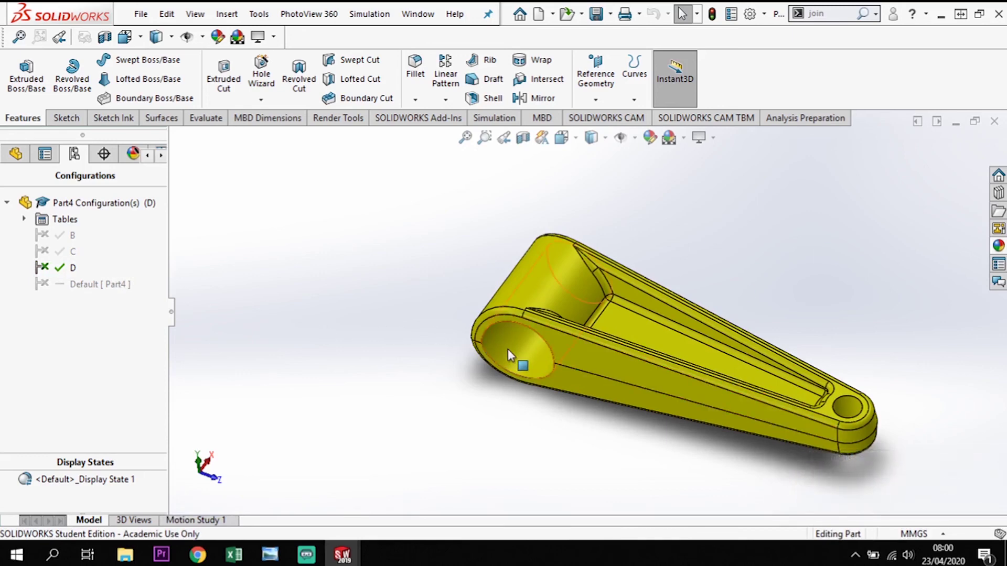
{"action": "scroll", "coordinate": [875, 440], "scroll_direction": "down", "scroll_amount": 2}
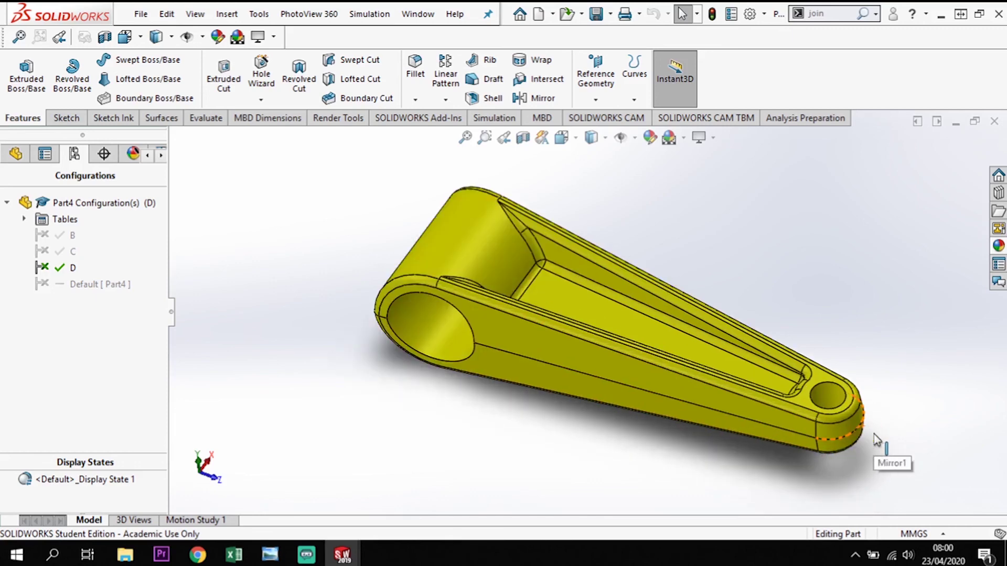